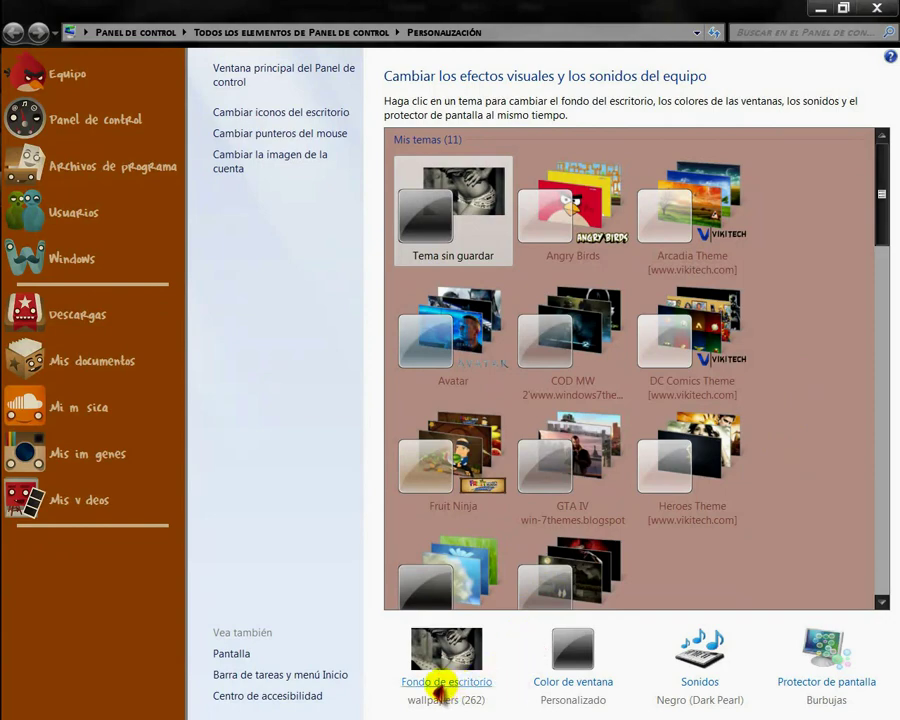
# - Open the theme's sound settings and preview the sound assigned to the "Cambiar tema de Windows" event
pyautogui.moveTo(10, 445)
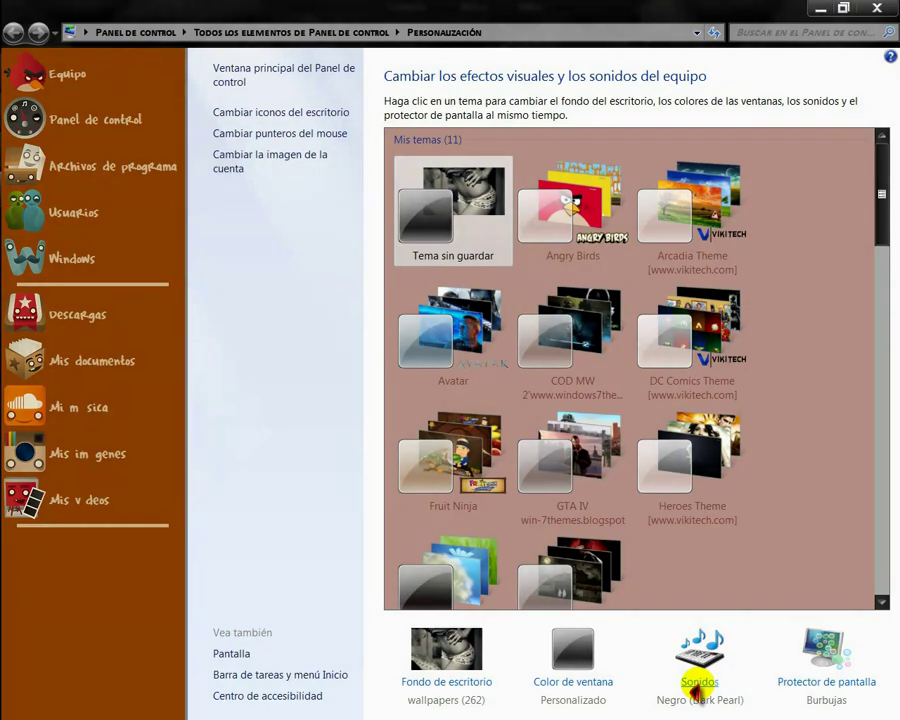
pyautogui.click(697, 686)
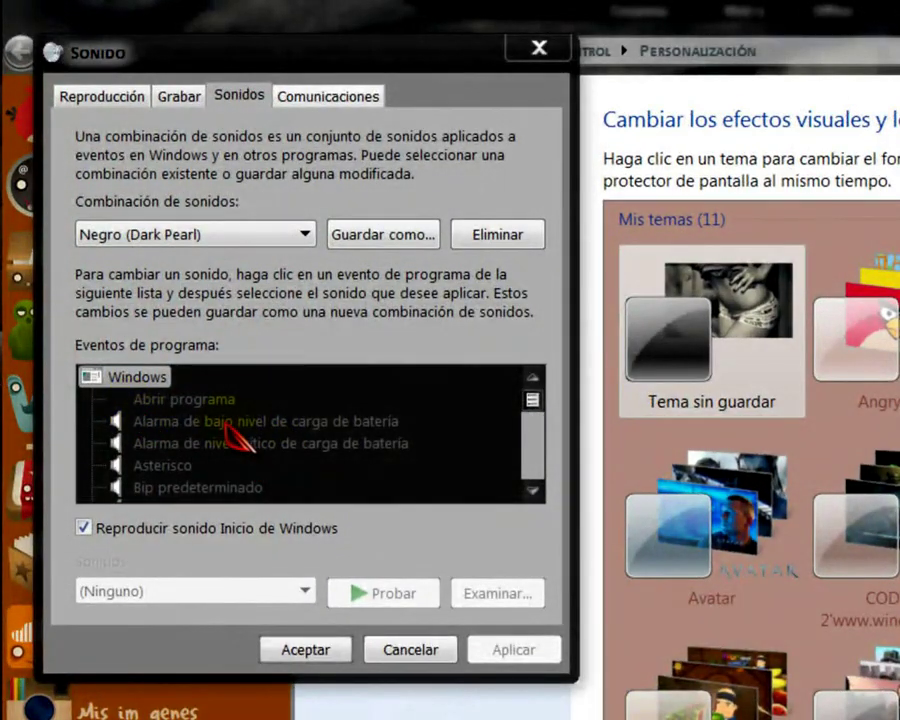
pyautogui.click(203, 236)
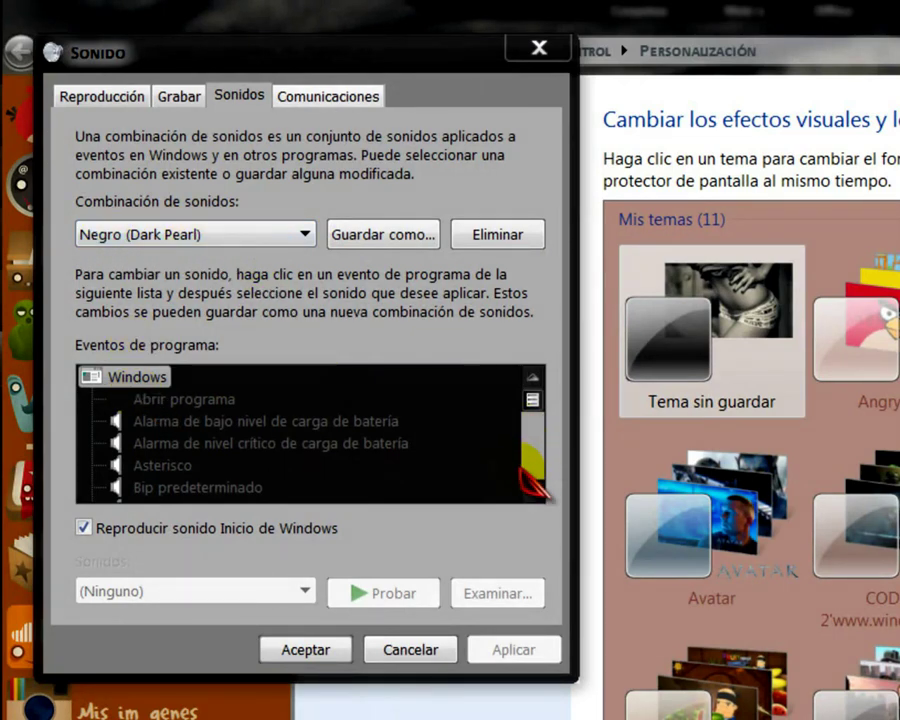
pyautogui.scroll(-2, 528, 470)
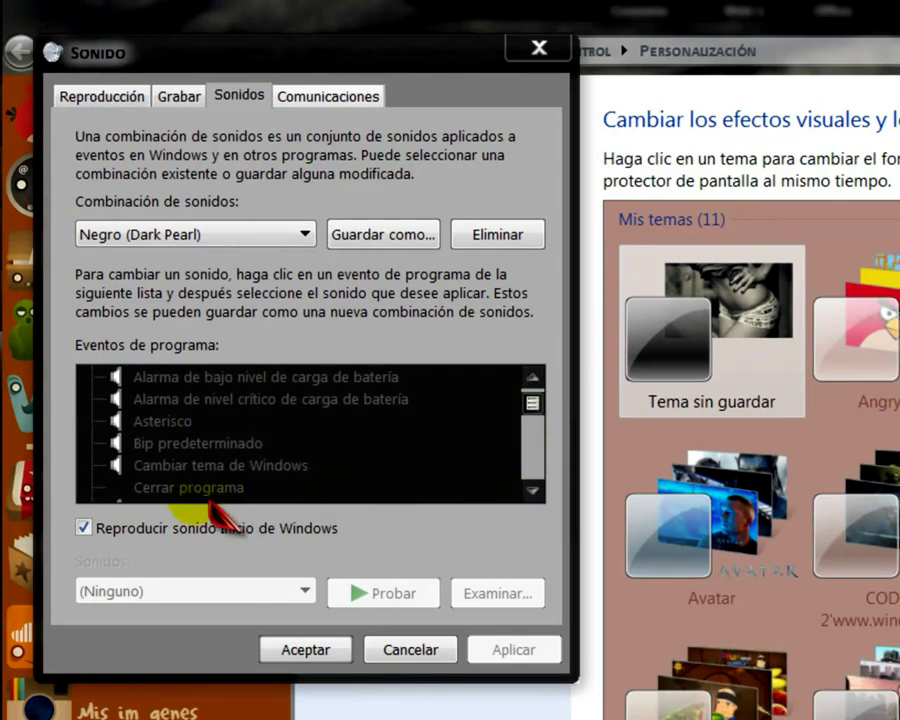
pyautogui.click(180, 468)
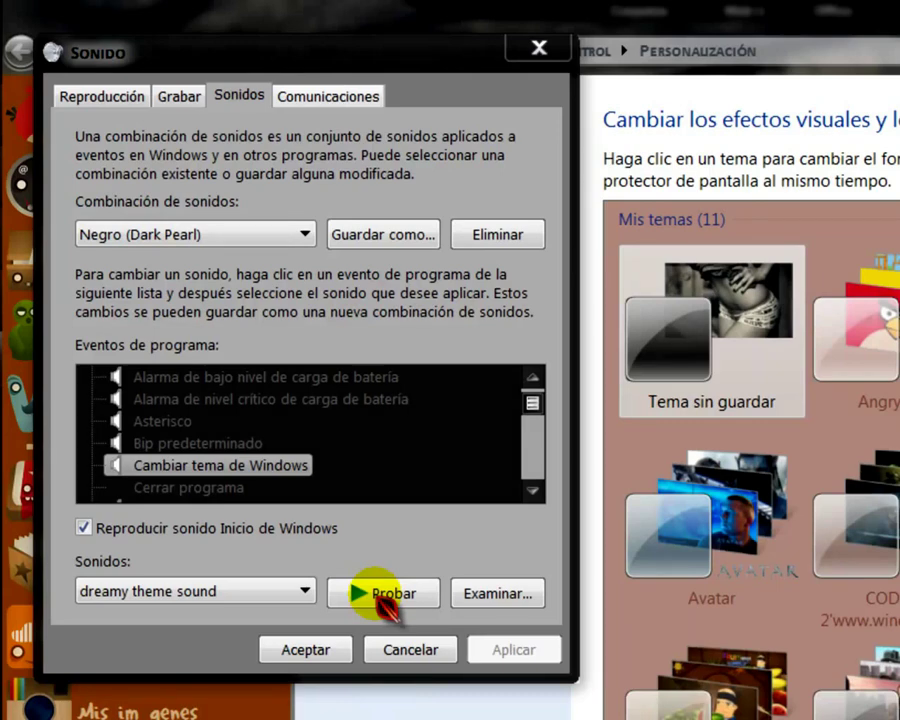
# - Preview the sound assigned to the "Cierre de sesión de Windows" program event
pyautogui.click(532, 490)
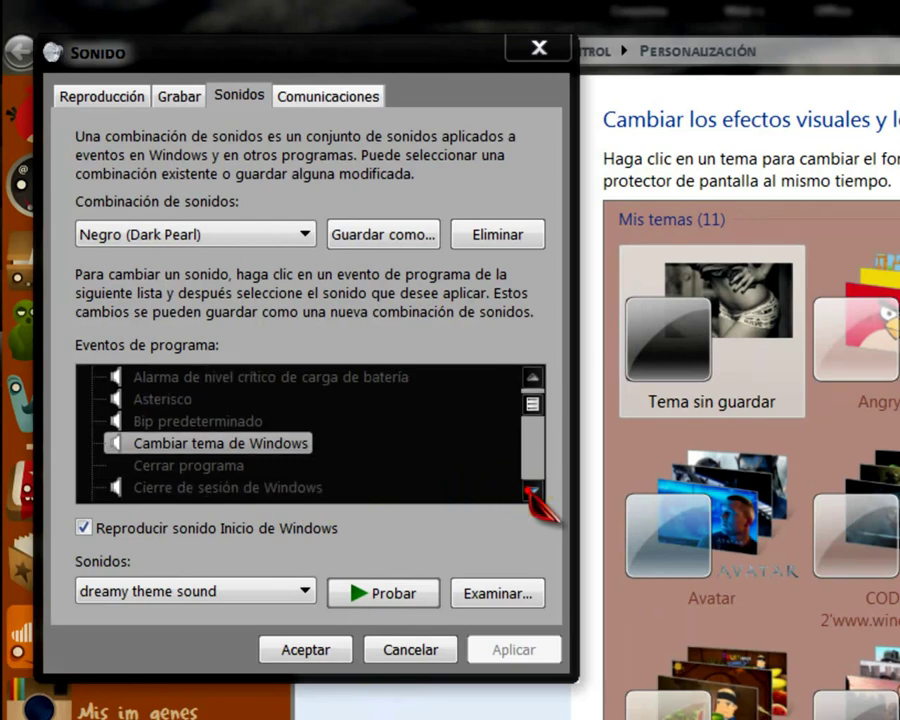
pyautogui.click(532, 490)
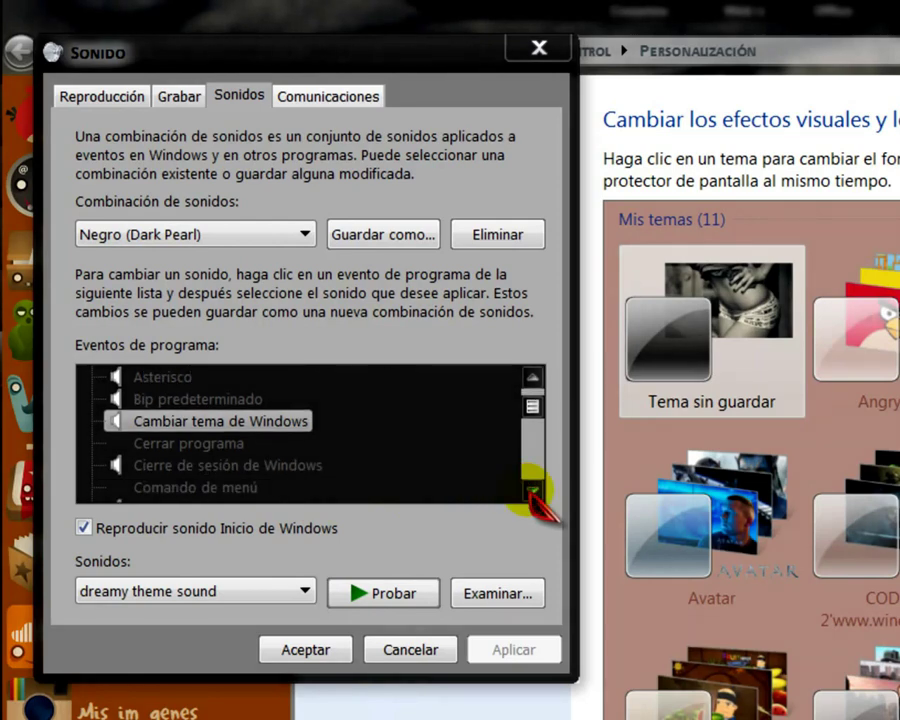
pyautogui.click(532, 490)
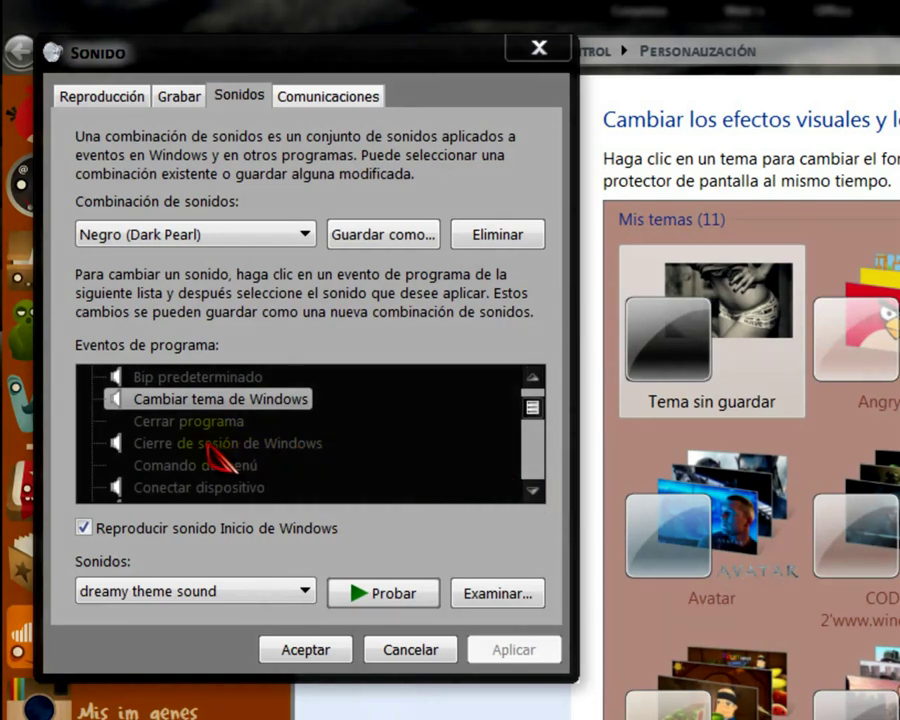
pyautogui.click(212, 443)
pyautogui.click(377, 594)
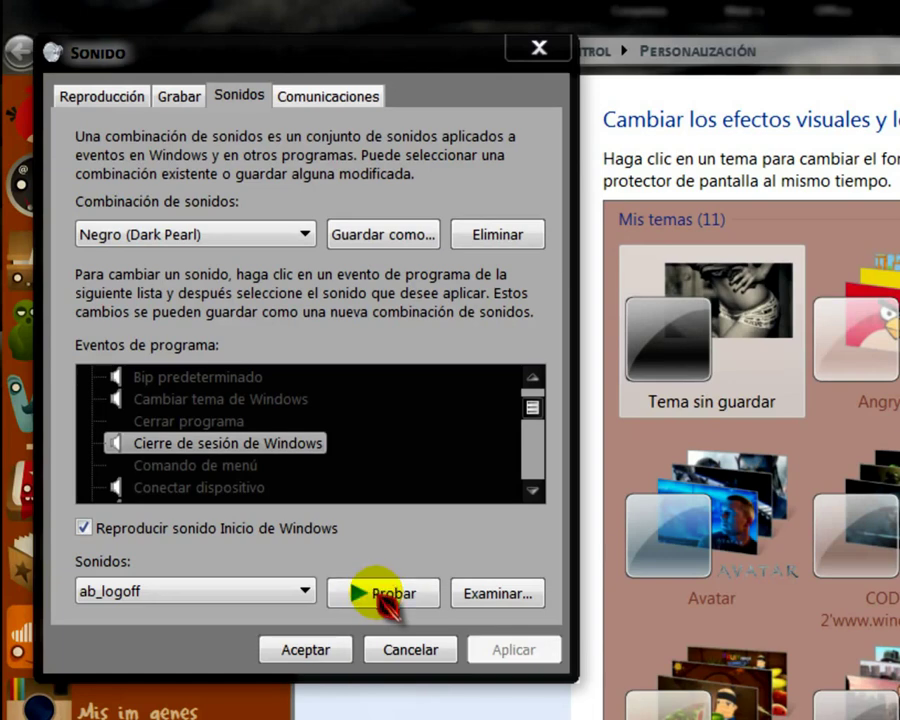
# - Preview the sound assigned to the "Conectar dispositivo" program event
pyautogui.click(532, 490)
pyautogui.click(532, 490)
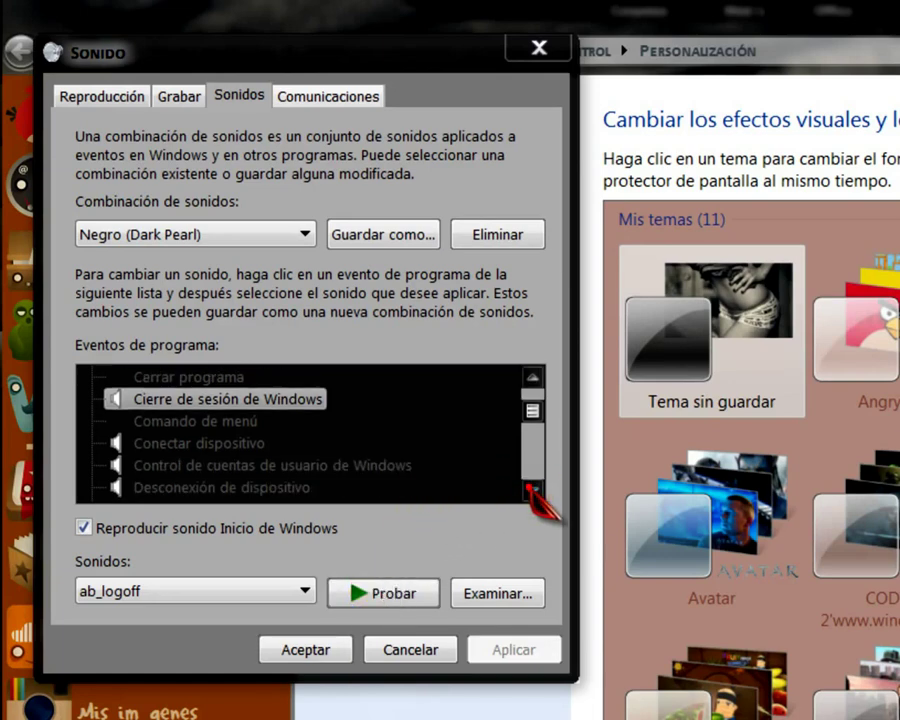
pyautogui.click(205, 445)
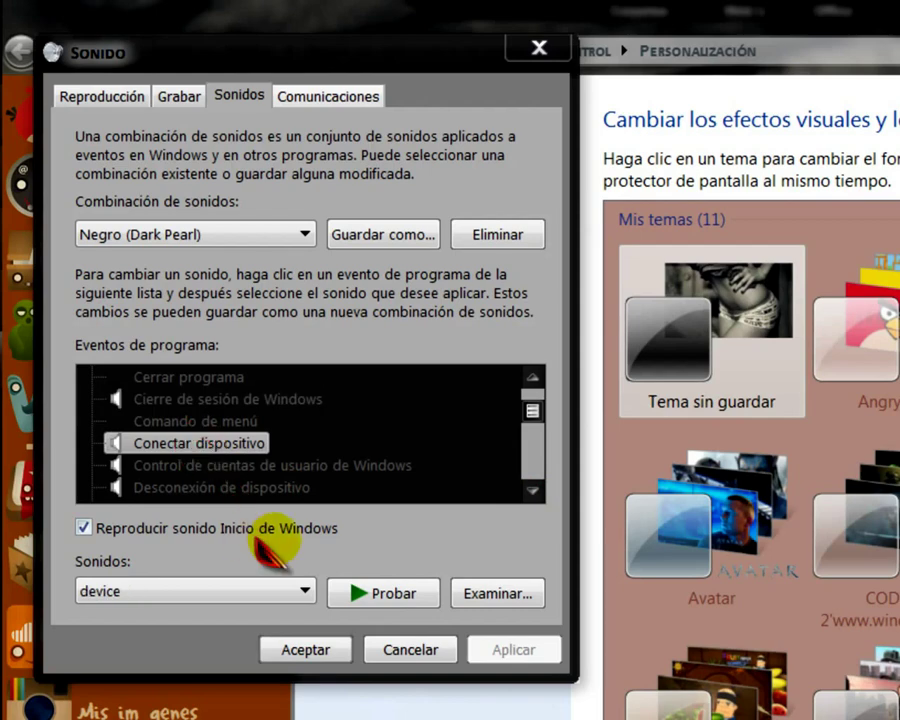
pyautogui.click(380, 596)
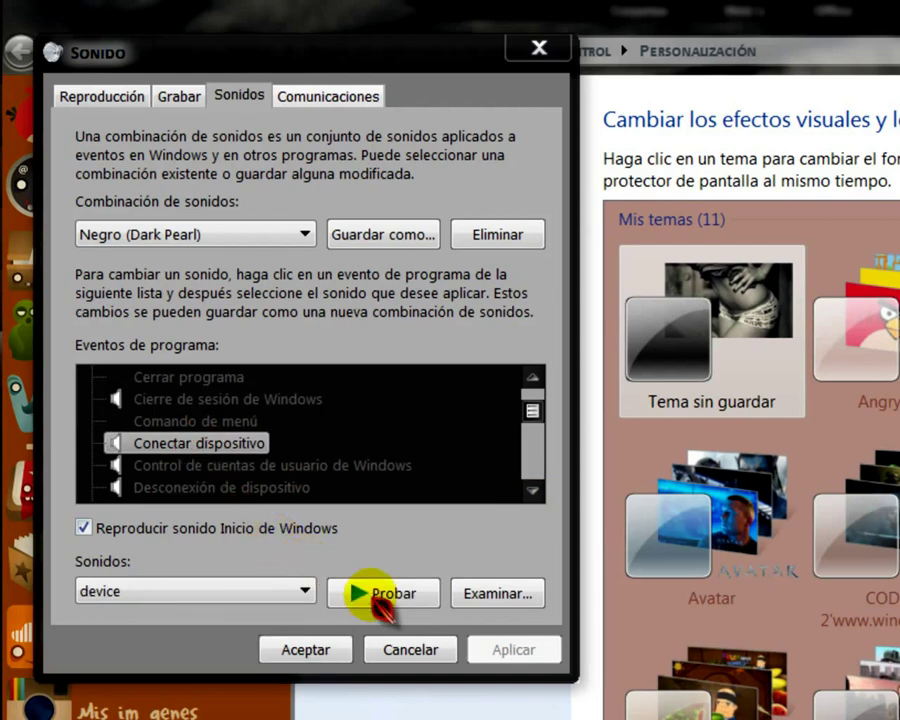
# - Close the sound settings without saving changes and minimize the Personalization window to show the desktop
pyautogui.click(532, 491)
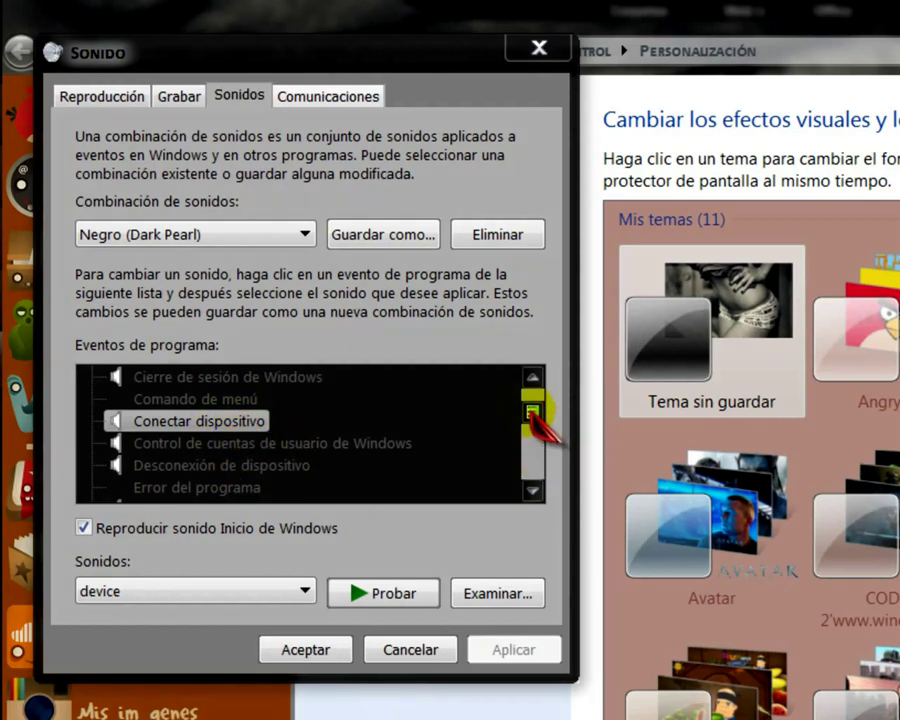
pyautogui.moveTo(540, 420); pyautogui.dragTo(566, 398)
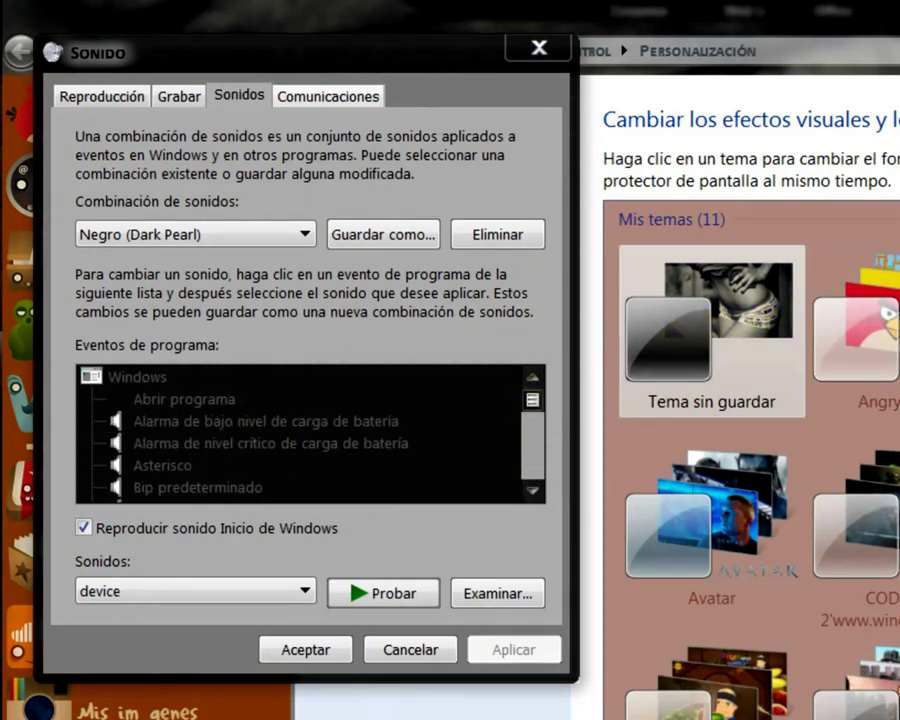
pyautogui.click(420, 650)
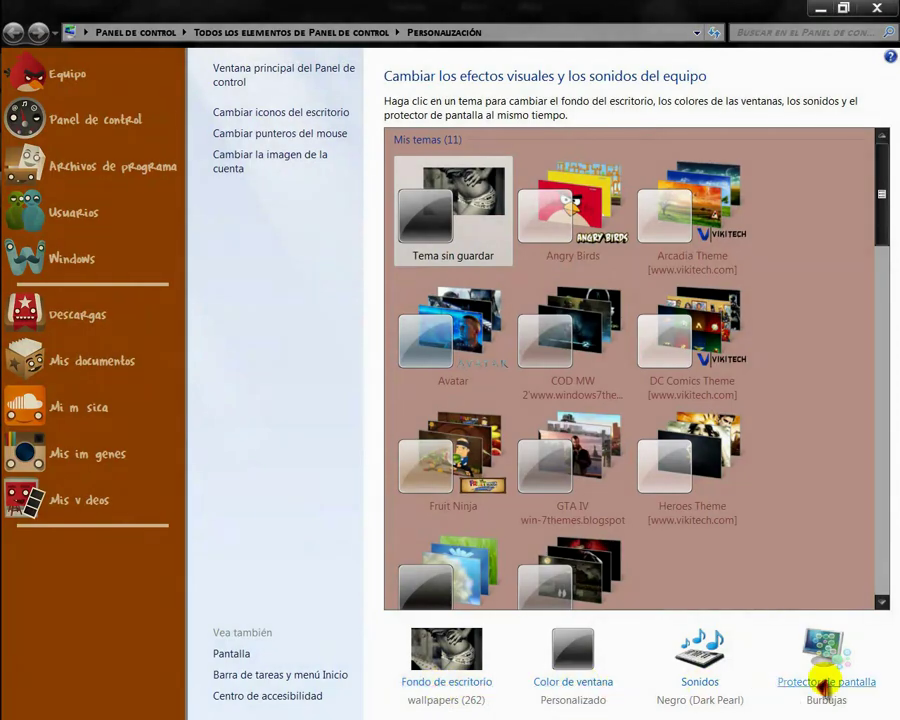
pyautogui.click(817, 10)
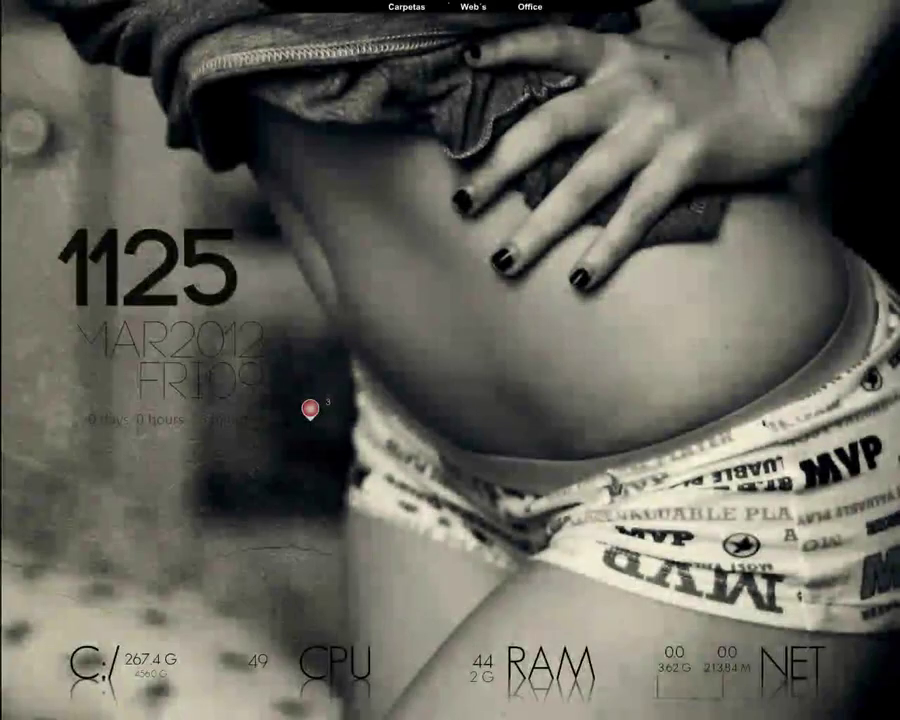
# - Switch to Google in Chrome, search for "vikitech" and open the site's "Temas de Windows 7" result
pyautogui.moveTo(882, 290)
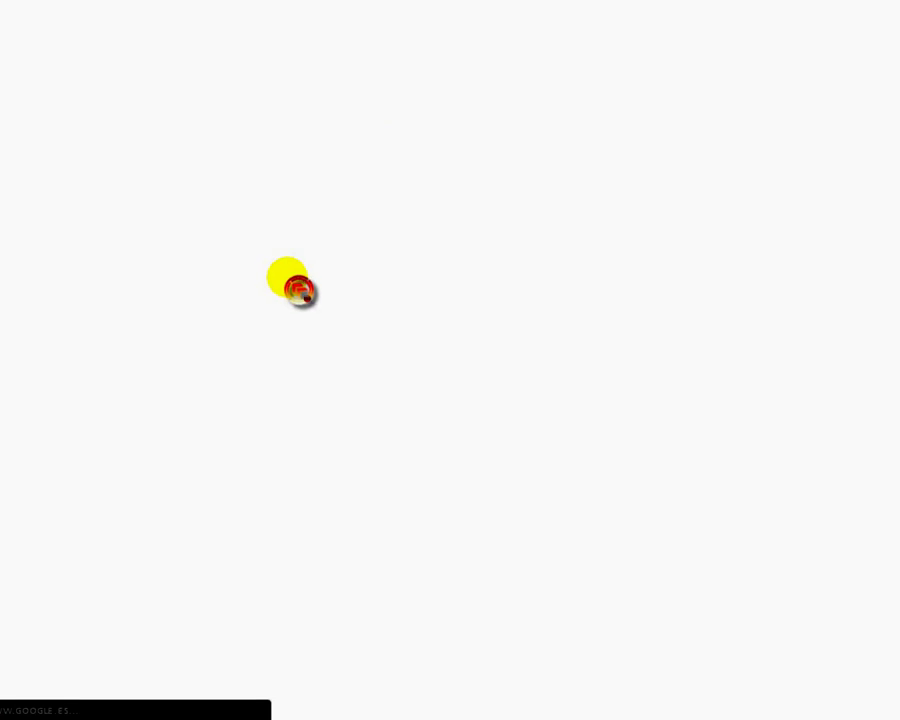
pyautogui.click(232, 195)
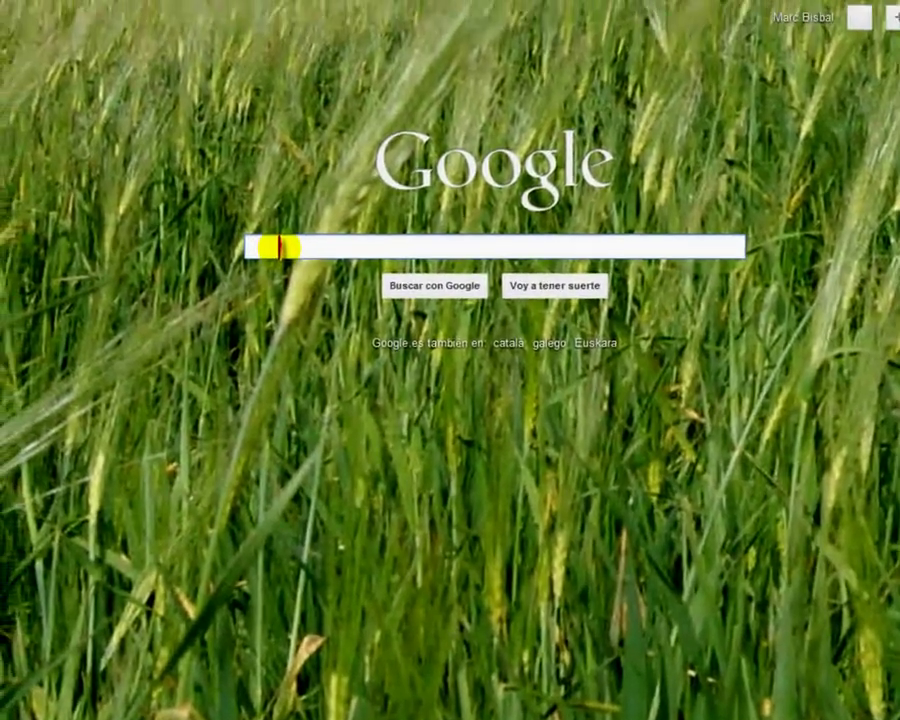
pyautogui.write('vikite')
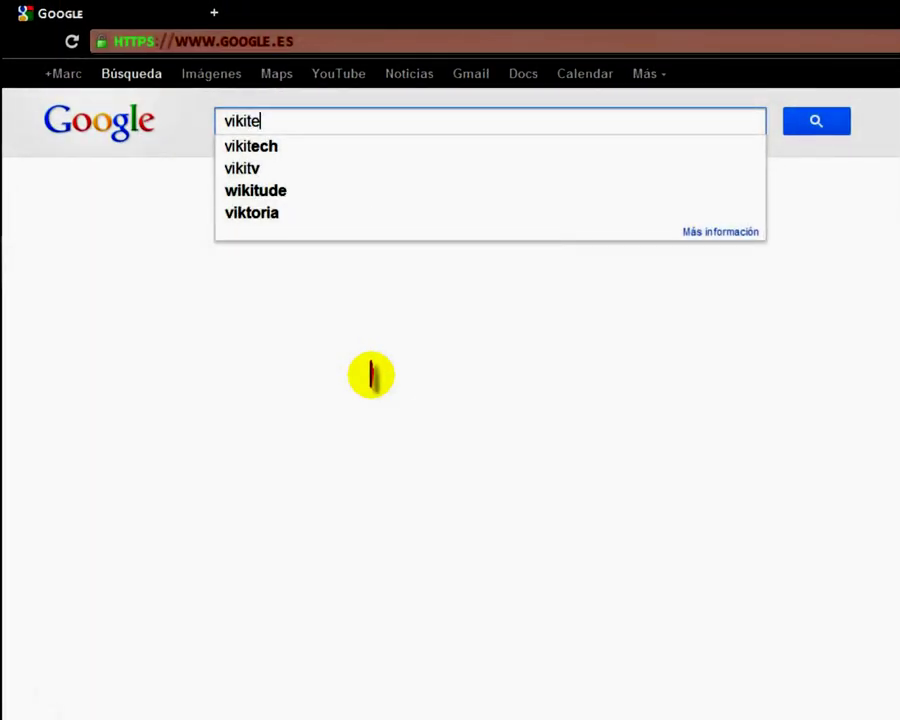
pyautogui.write('ch')
pyautogui.press('Return')
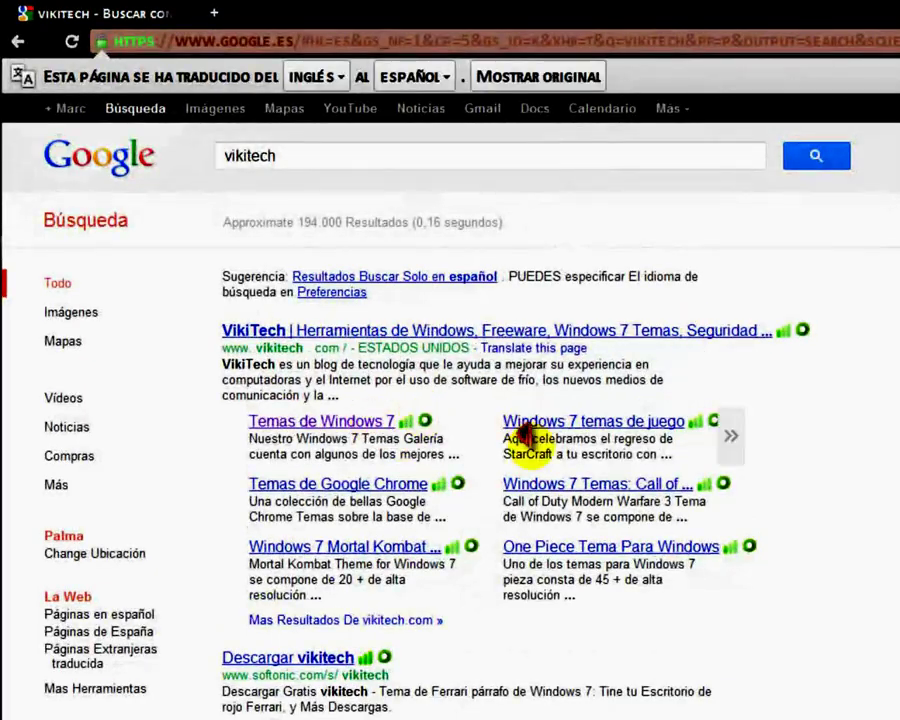
pyautogui.moveTo(261, 367)
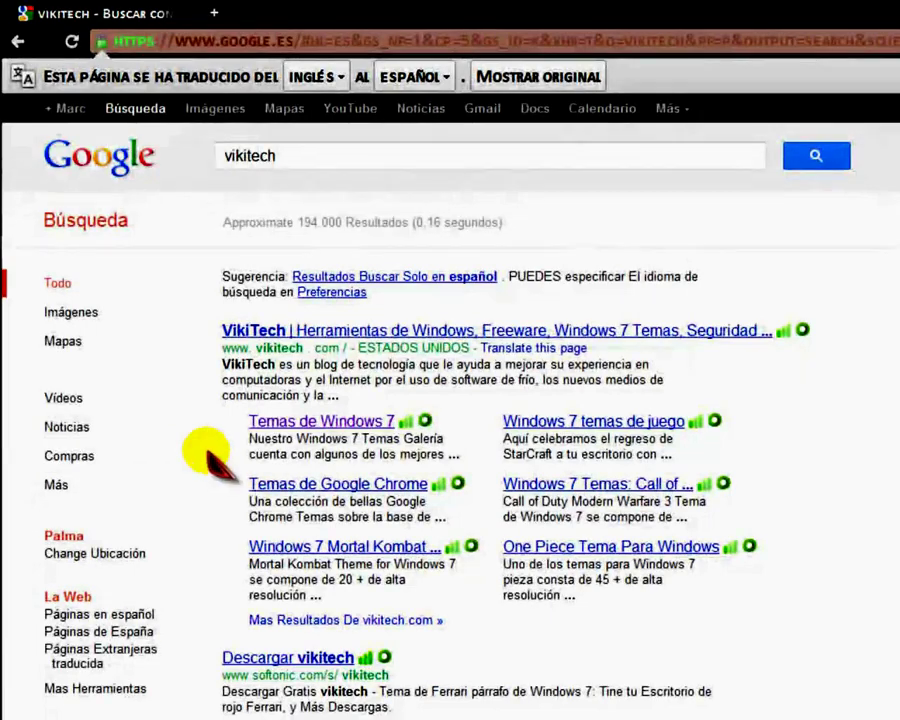
pyautogui.click(258, 425)
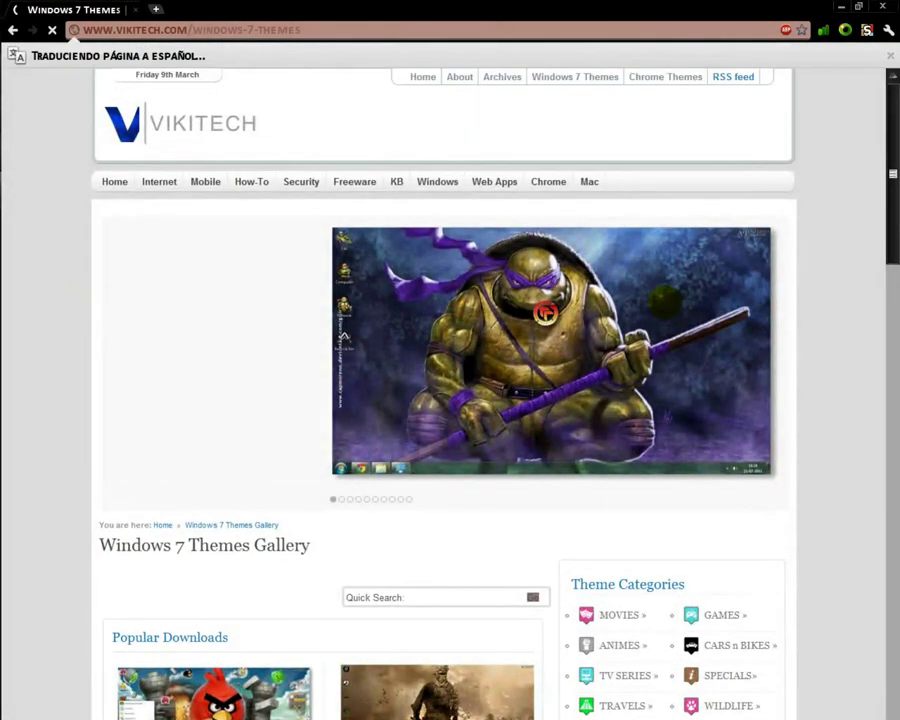
# - Examine the Windows 7 themes gallery, including its popular downloads and the theme lists by category
pyautogui.scroll(-6, 800, 328)
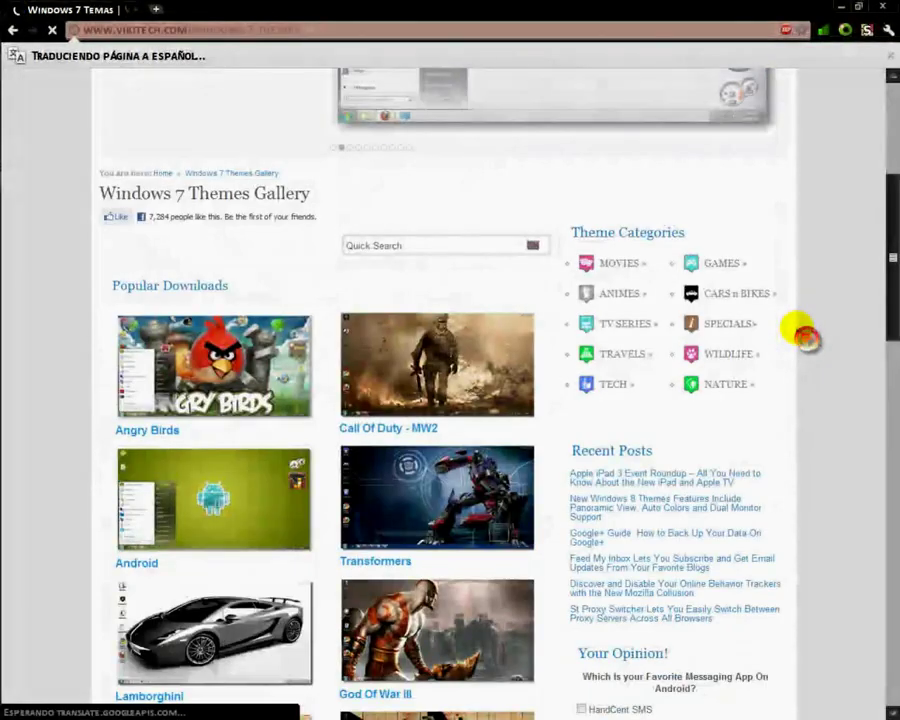
pyautogui.scroll(3, 803, 323)
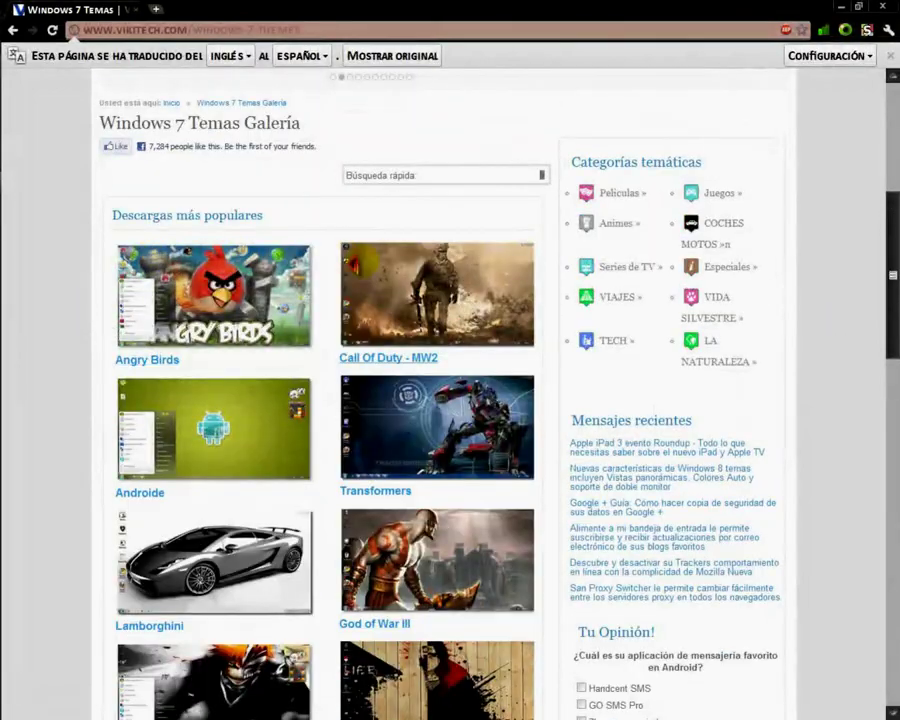
pyautogui.scroll(-6, 66, 366)
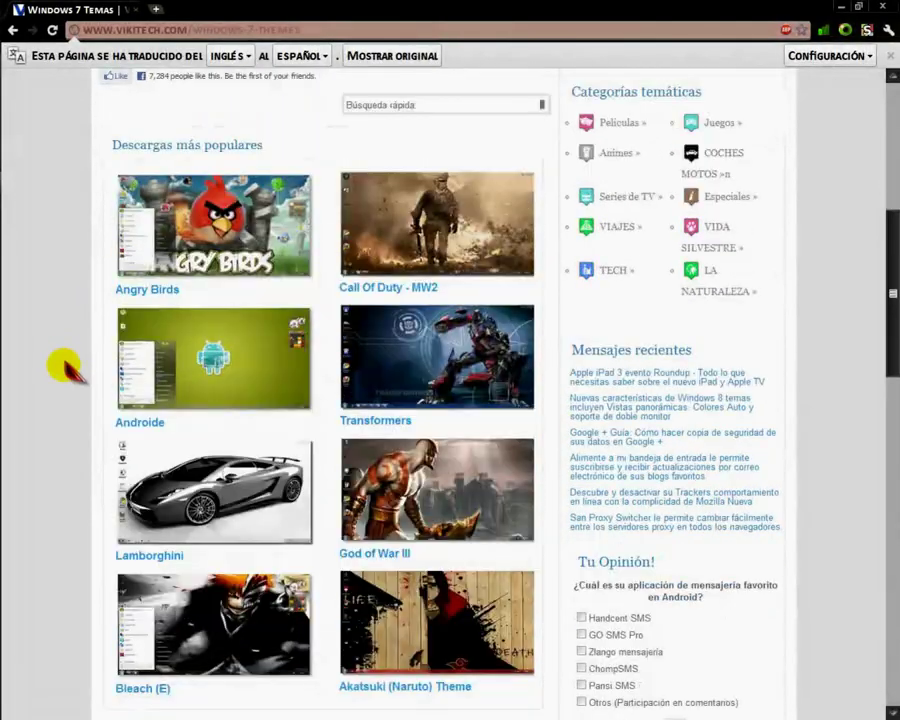
pyautogui.scroll(-4, 64, 372)
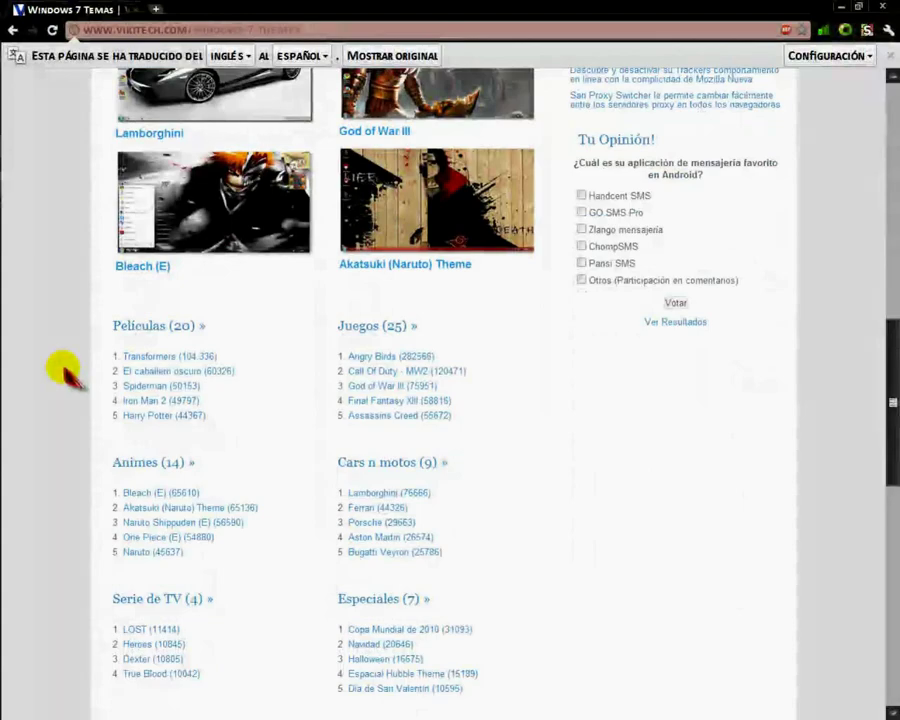
pyautogui.scroll(-1, 64, 372)
pyautogui.scroll(-7, 64, 372)
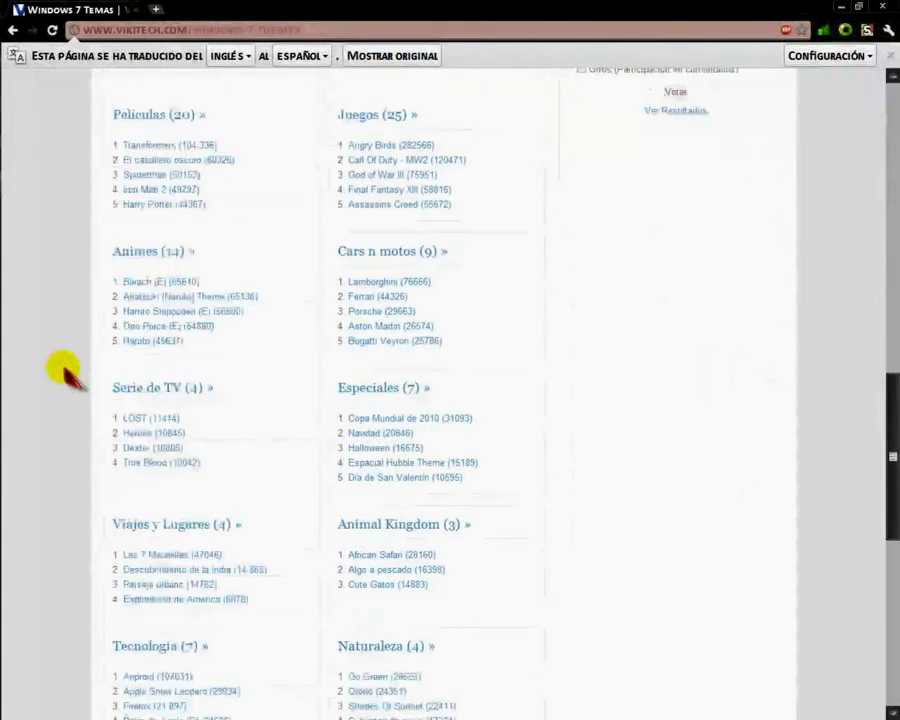
pyautogui.scroll(17, 64, 372)
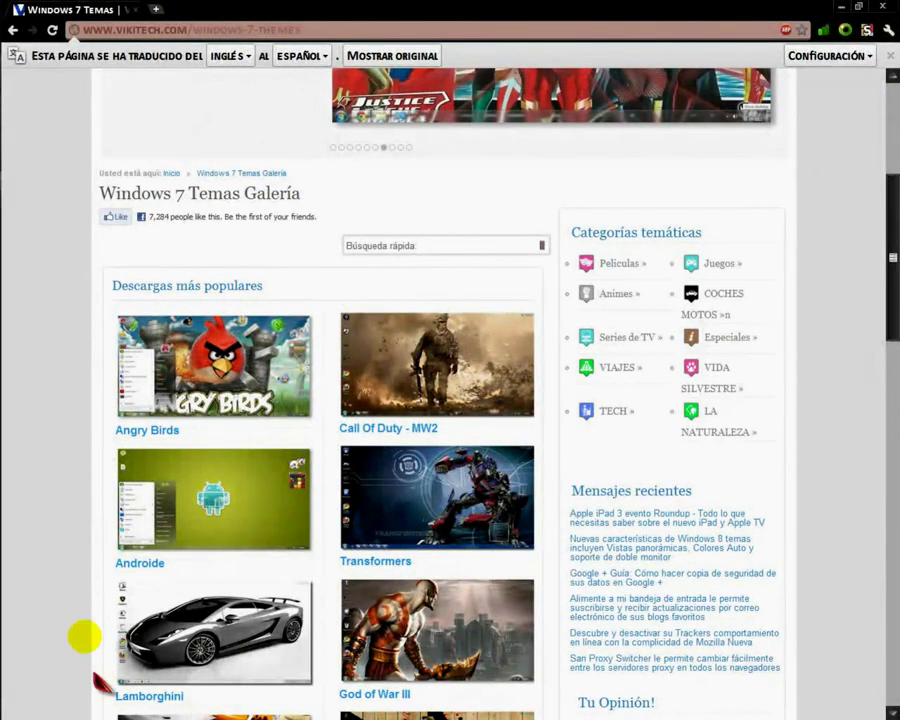
pyautogui.scroll(-3, 80, 370)
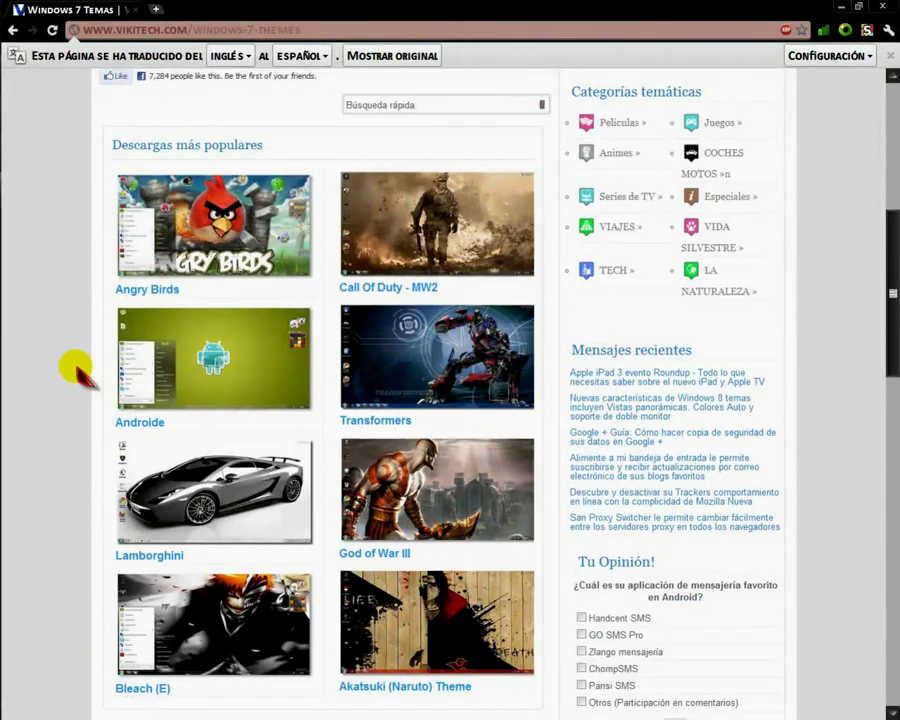
pyautogui.scroll(3, 80, 370)
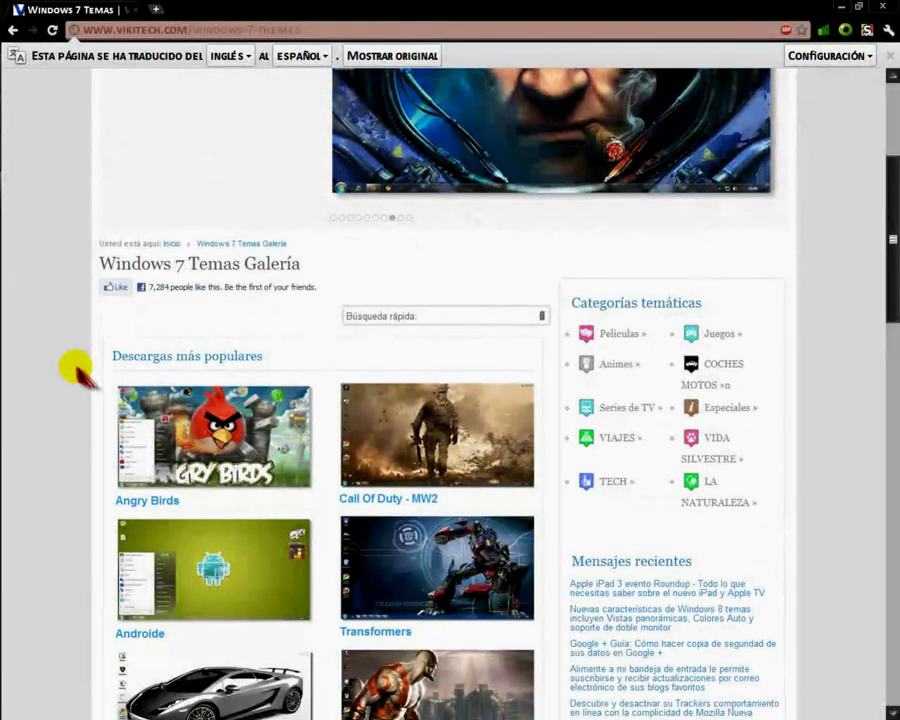
pyautogui.scroll(-3, 80, 372)
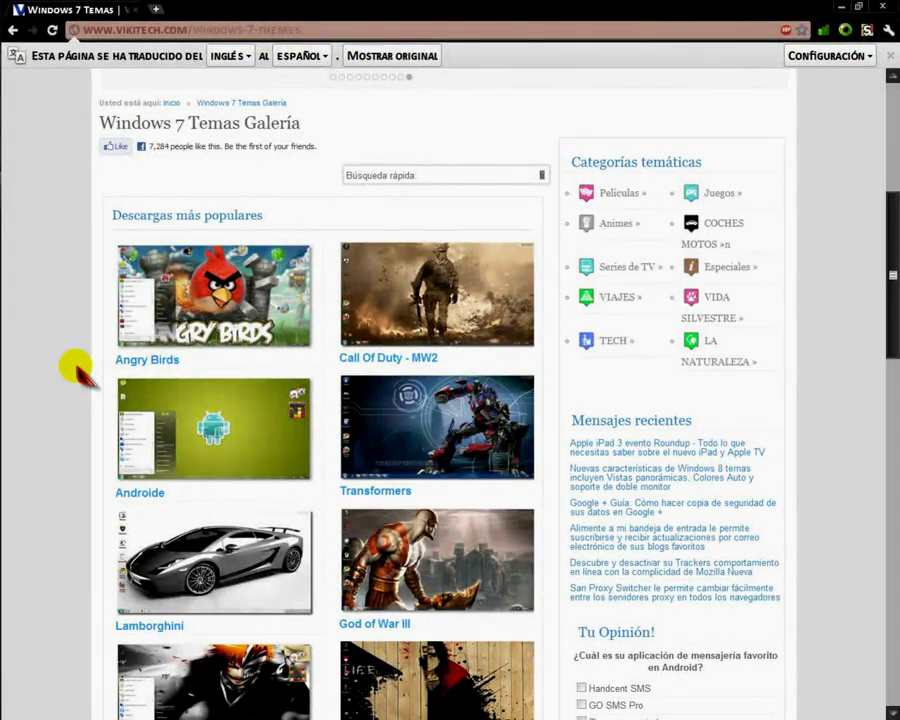
pyautogui.scroll(-2, 74, 362)
pyautogui.scroll(2, 74, 362)
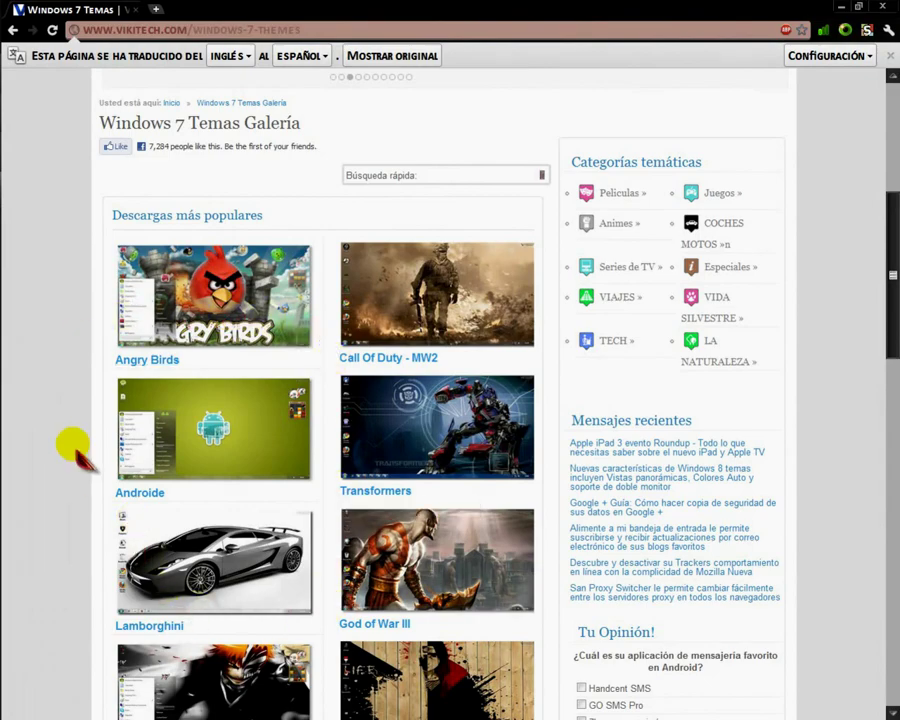
# - Open the Arcadia (E) theme from the "Resumen" category of the gallery
pyautogui.scroll(-7, 76, 441)
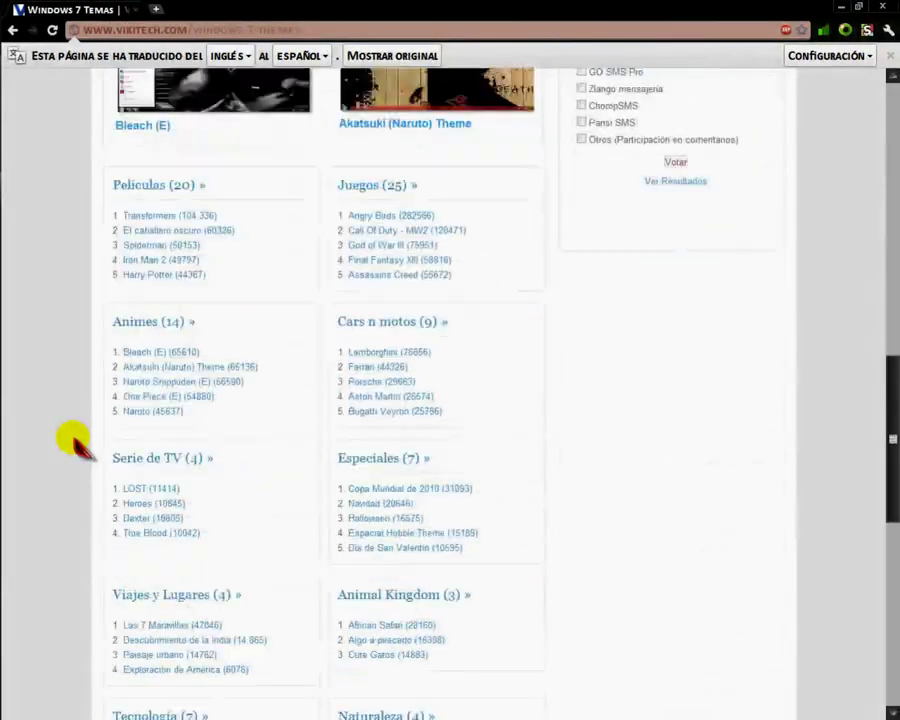
pyautogui.scroll(-3, 76, 441)
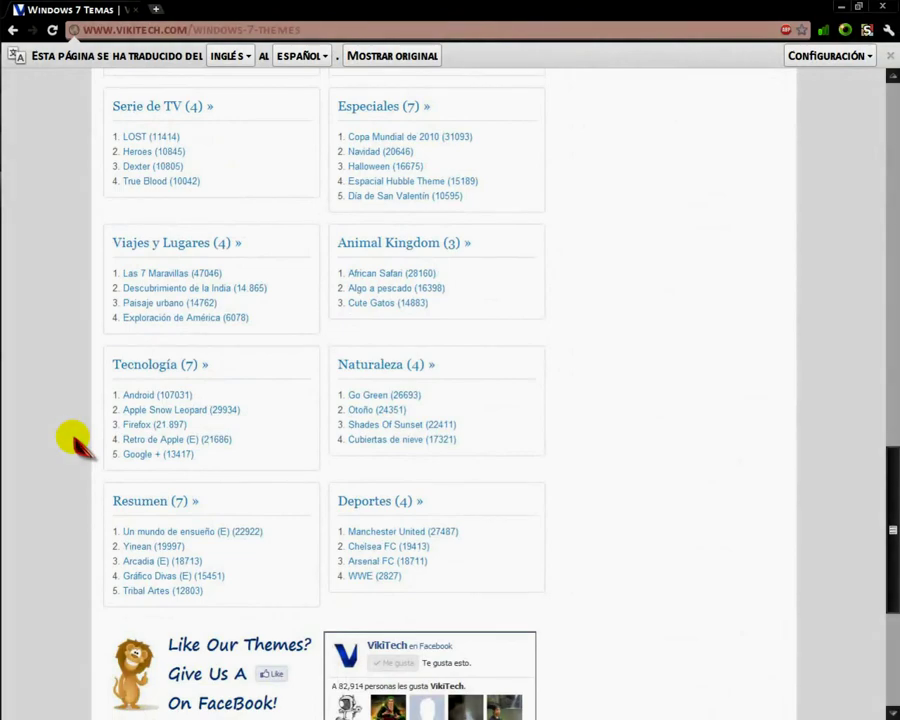
pyautogui.click(135, 566)
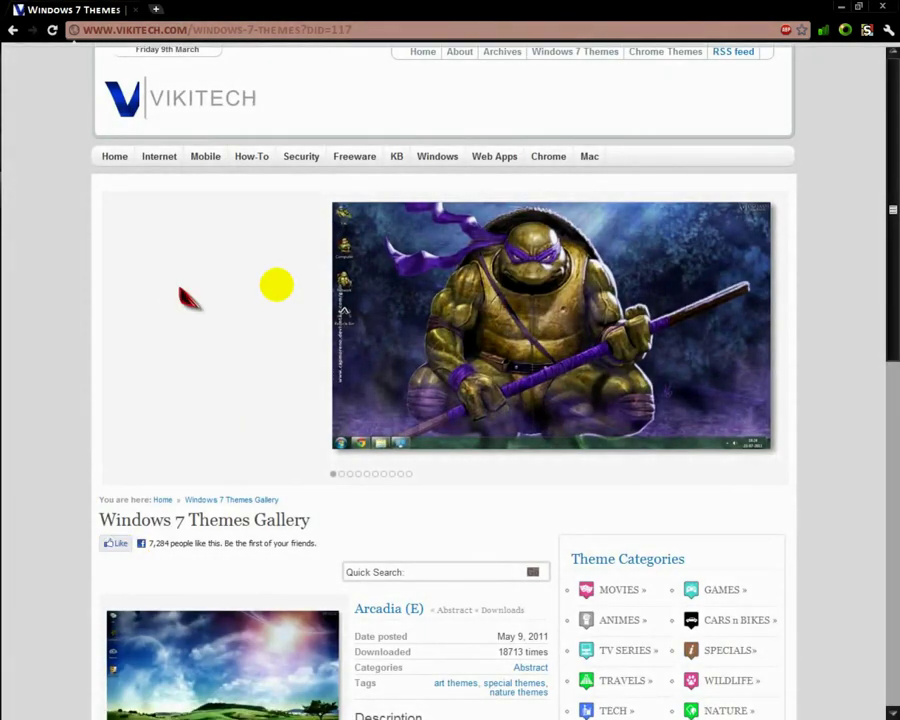
# - Follow the Arcadia theme page's link for downloading it from VikiTech's Facebook page
pyautogui.scroll(-1, 820, 445)
pyautogui.scroll(-2, 820, 445)
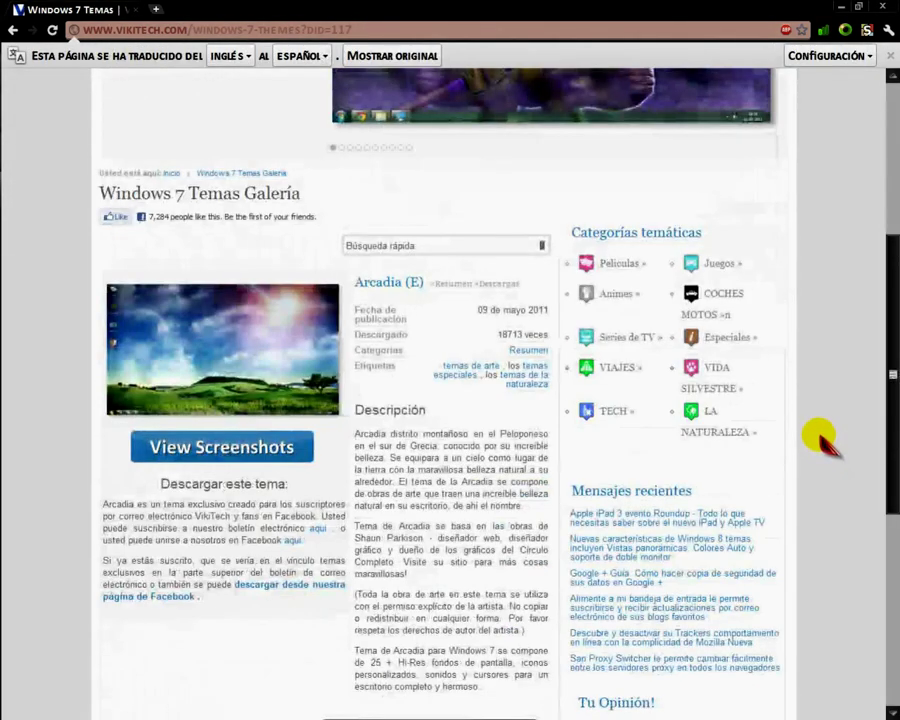
pyautogui.scroll(-1, 818, 435)
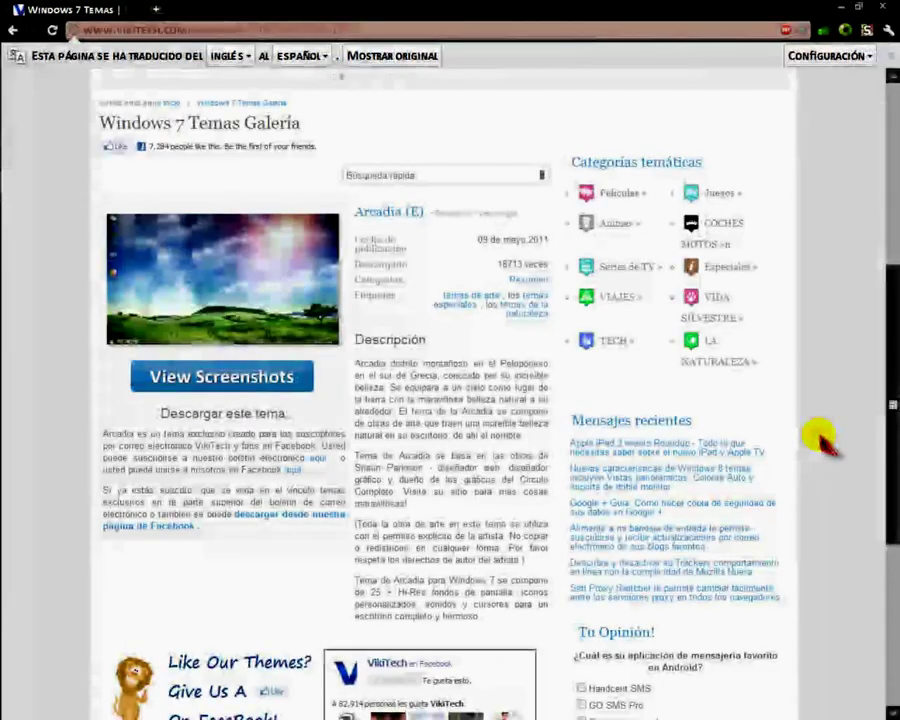
pyautogui.scroll(-1, 818, 435)
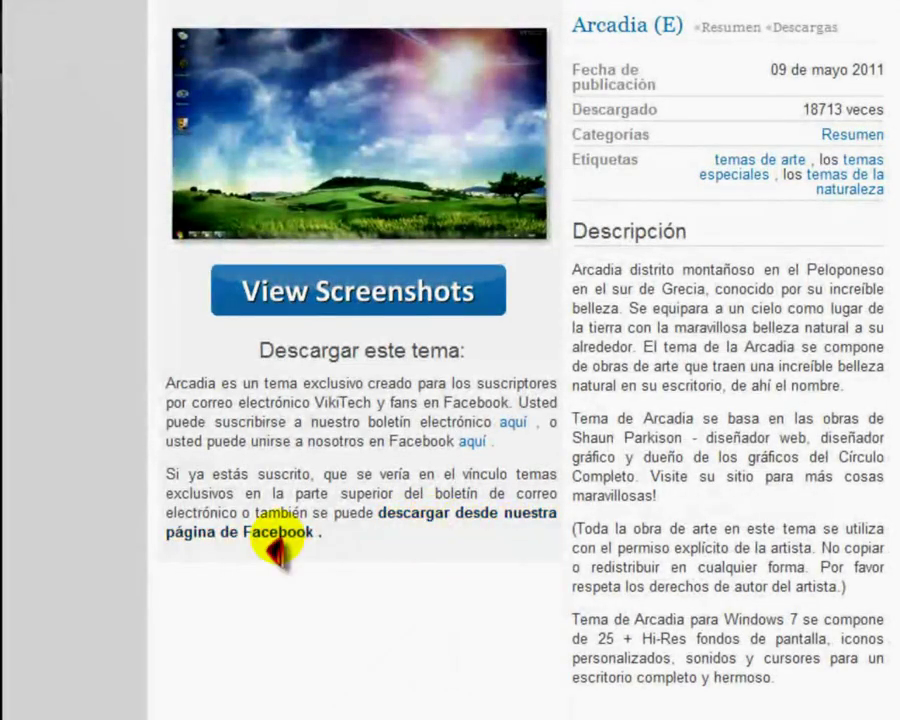
pyautogui.click(440, 528)
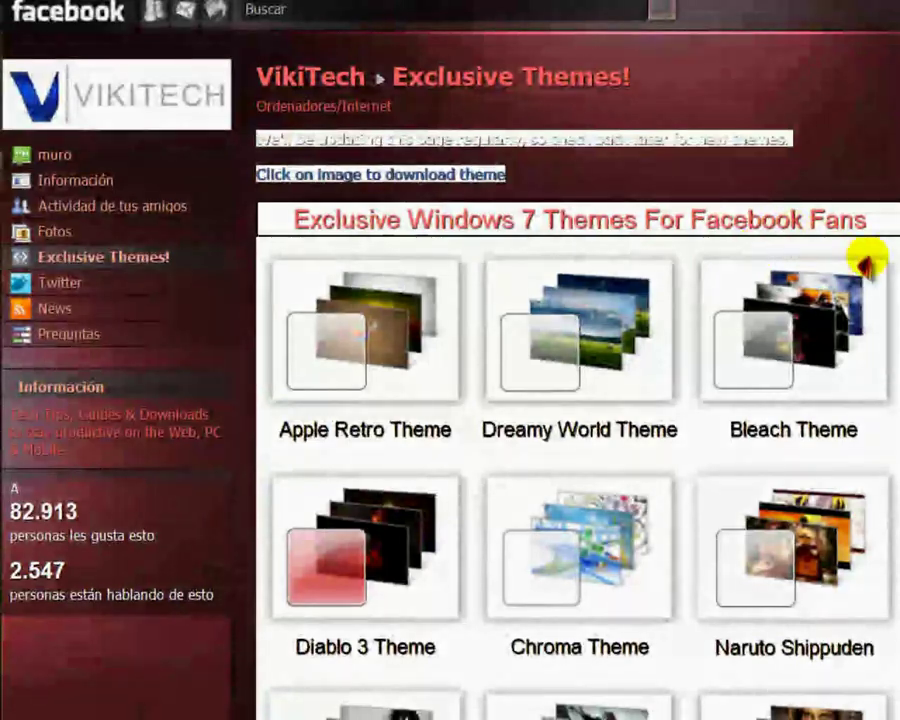
# - Download the Arcadia Theme from VikiTech's Facebook list of exclusive Windows 7 themes
pyautogui.scroll(-2, 890, 288)
pyautogui.scroll(-4, 578, 400)
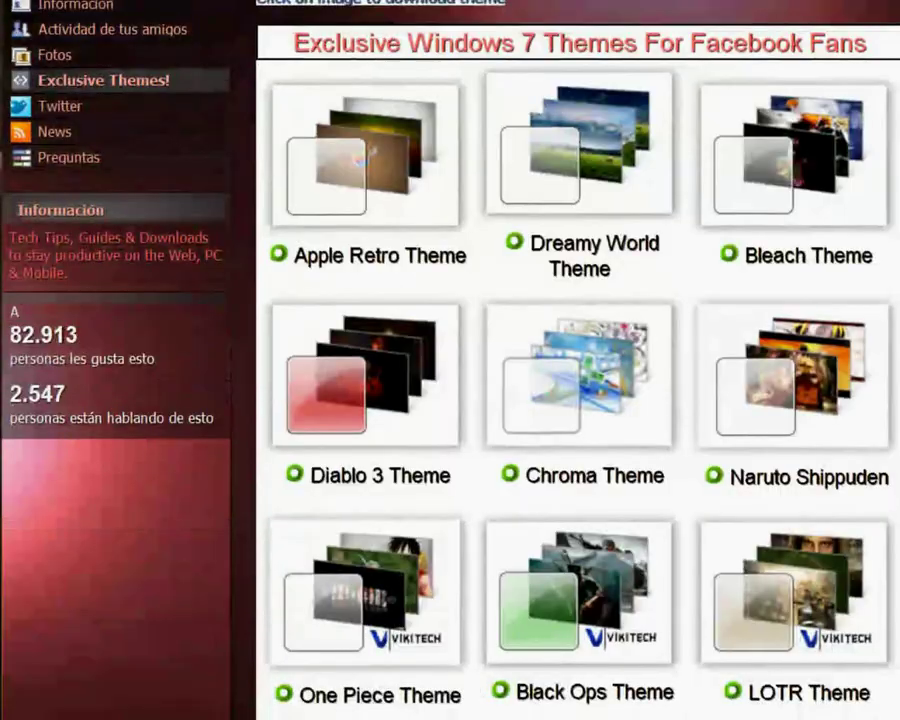
pyautogui.scroll(-6, 578, 400)
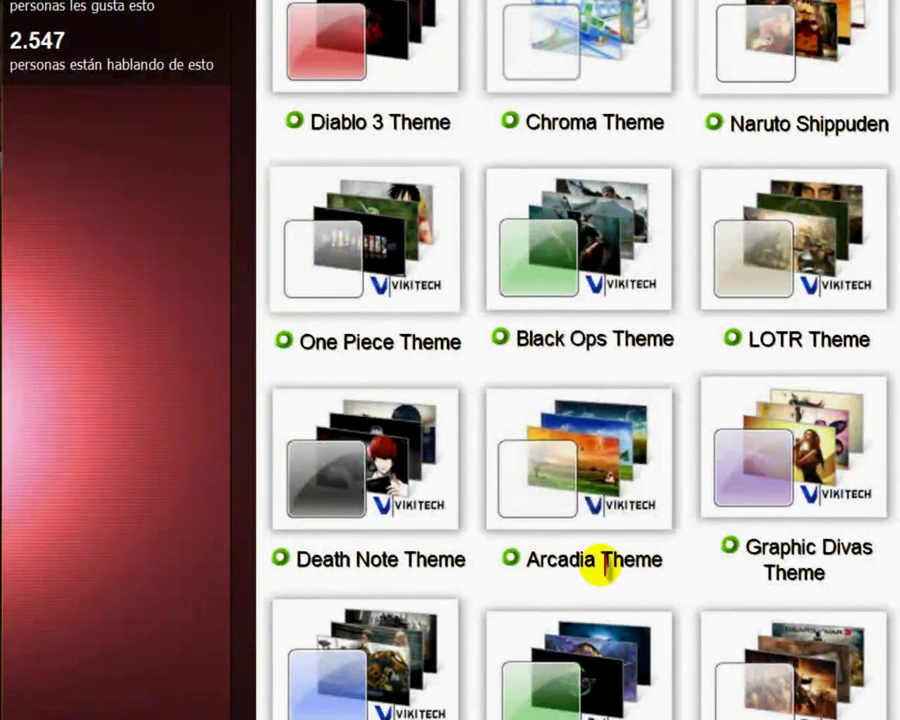
pyautogui.click(564, 476)
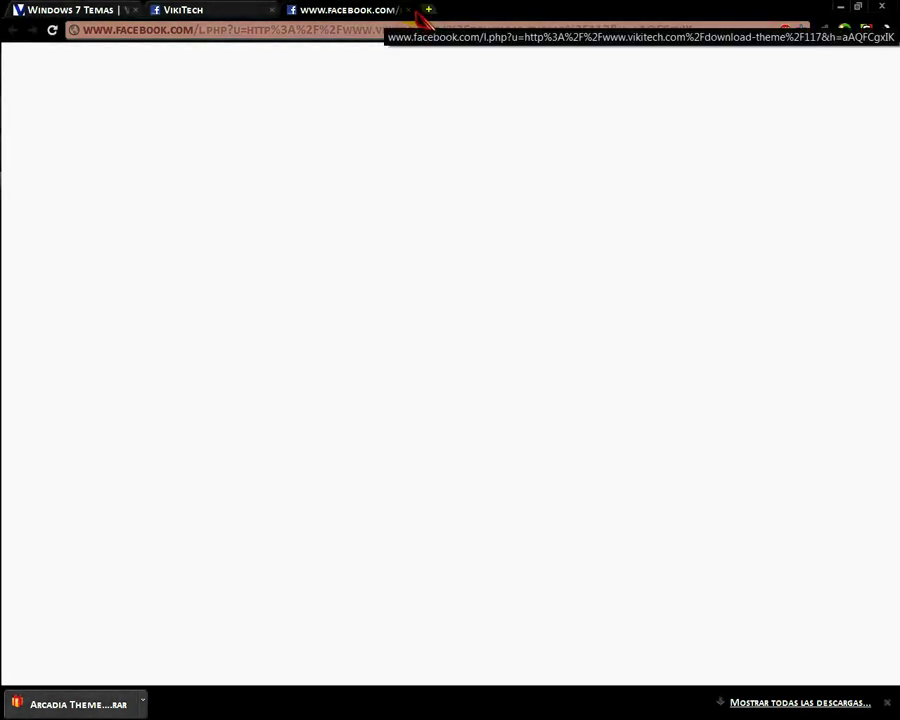
# - Close both Facebook tabs and check the downloaded Arcadia archive in its folder, minimizing the folder window
pyautogui.click(409, 10)
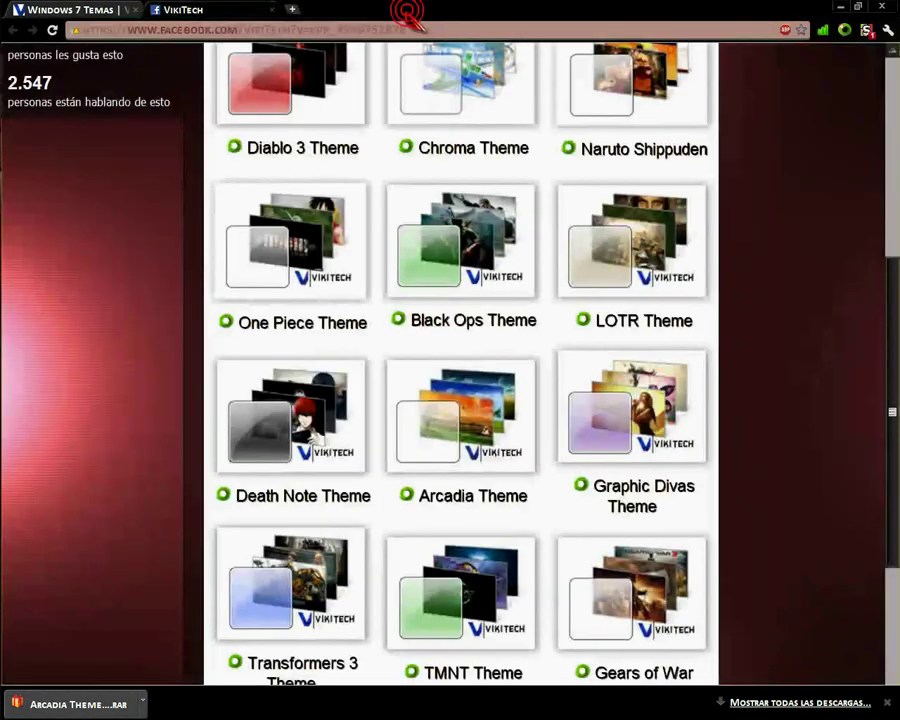
pyautogui.click(271, 9)
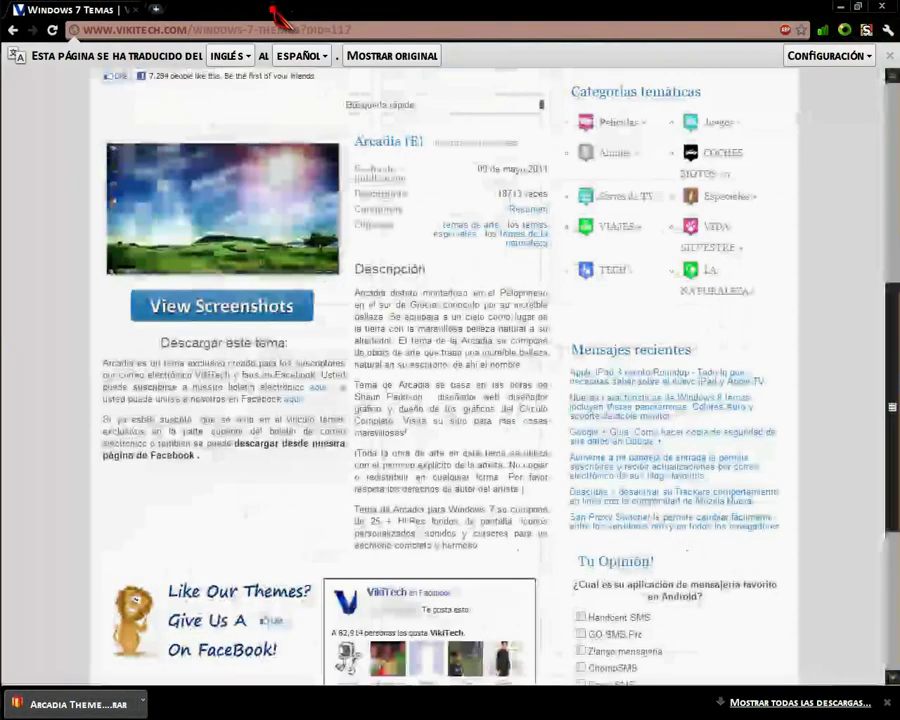
pyautogui.click(146, 705)
pyautogui.click(180, 650)
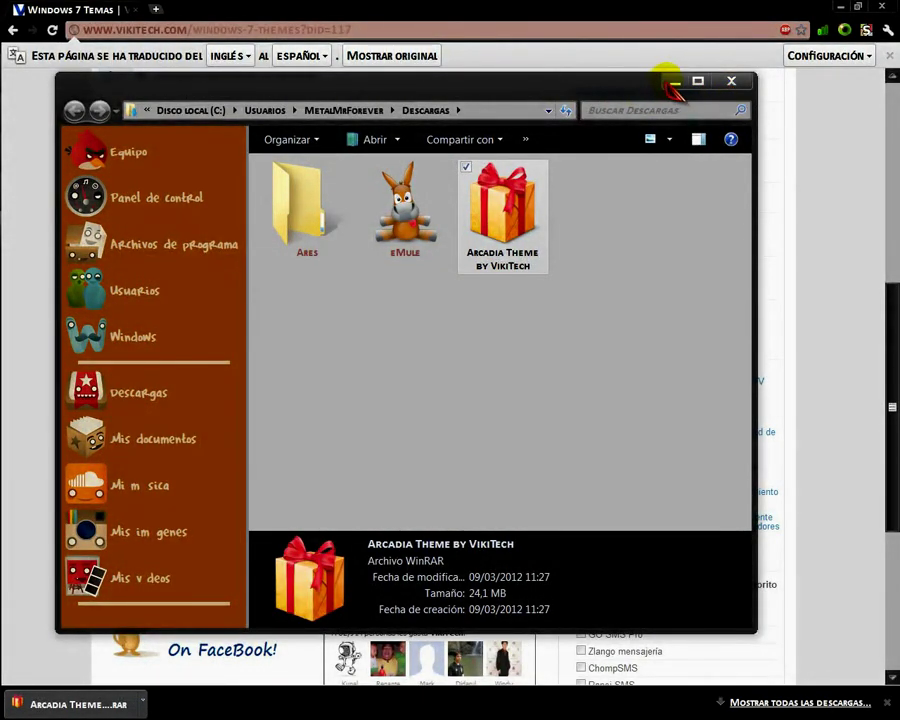
pyautogui.click(675, 82)
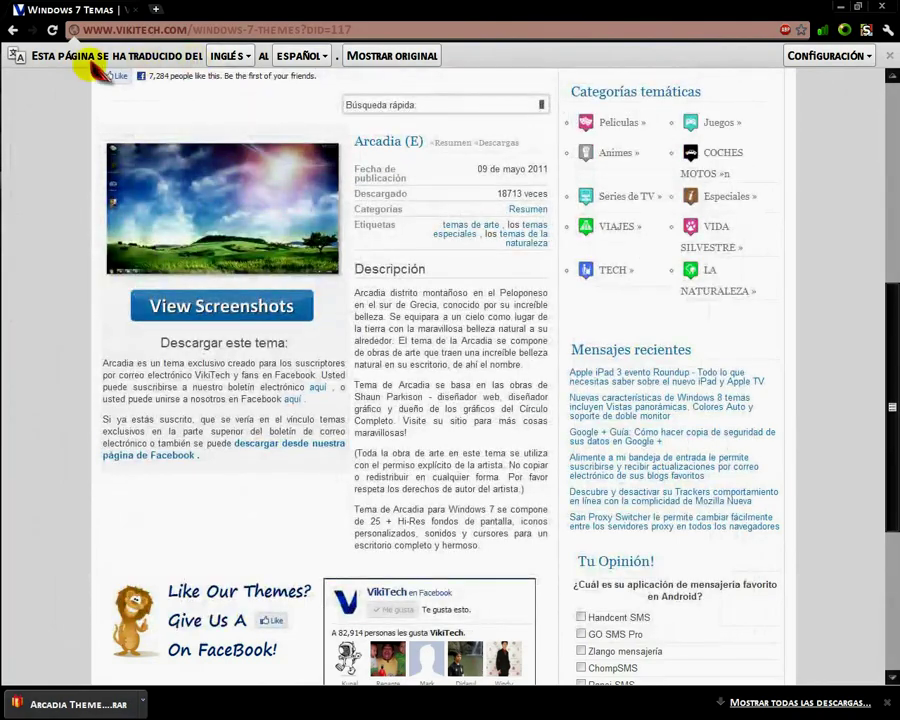
# - Return to the Windows 7 themes gallery and open the God Of War III theme from the Games category
pyautogui.click(13, 30)
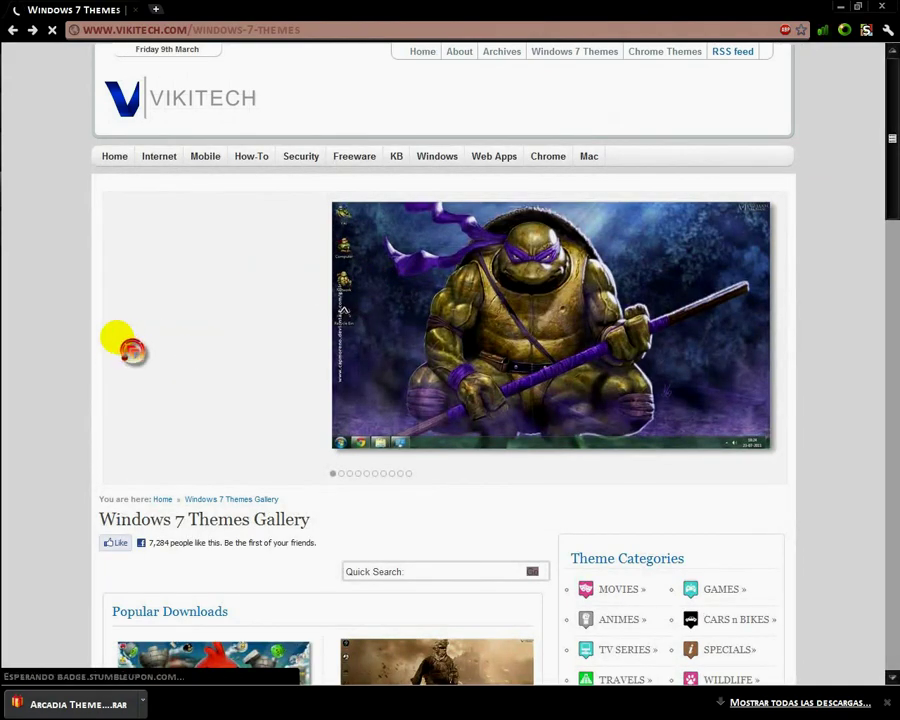
pyautogui.scroll(-15, 135, 348)
pyautogui.scroll(1, 66, 335)
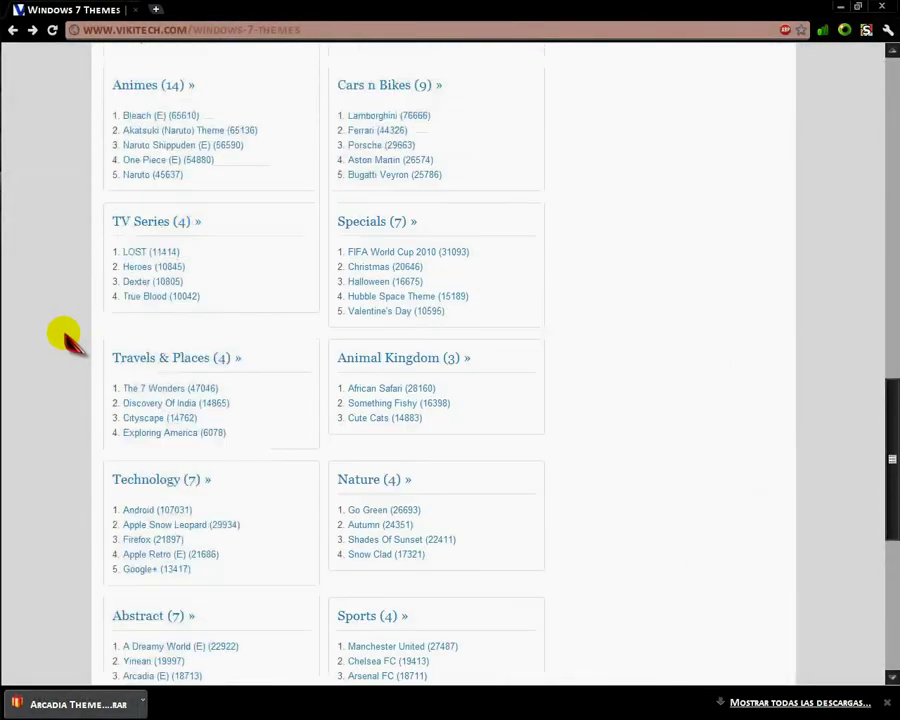
pyautogui.scroll(3, 90, 332)
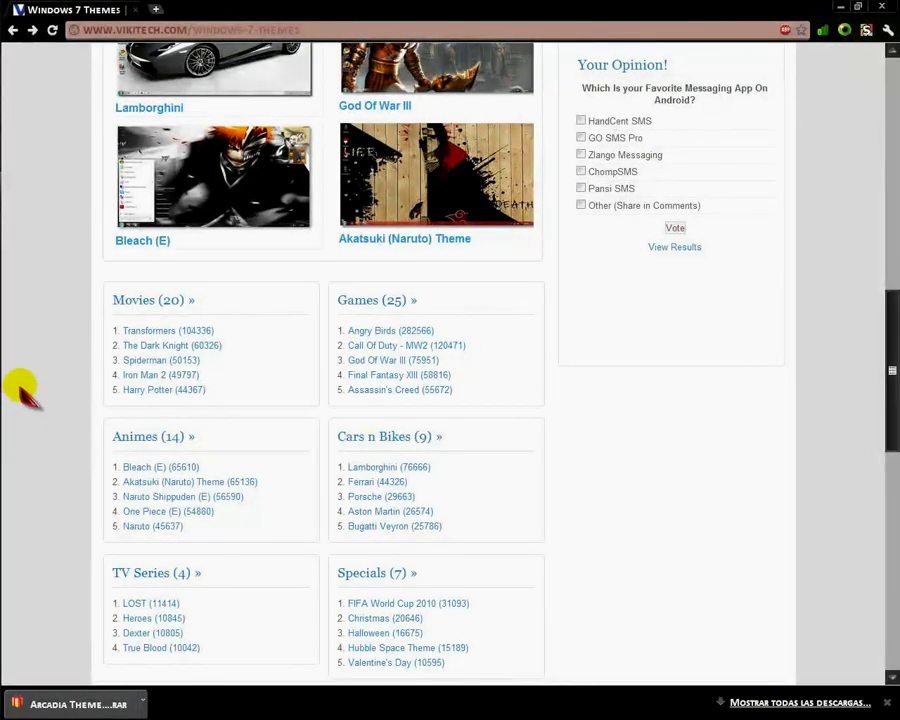
pyautogui.click(364, 362)
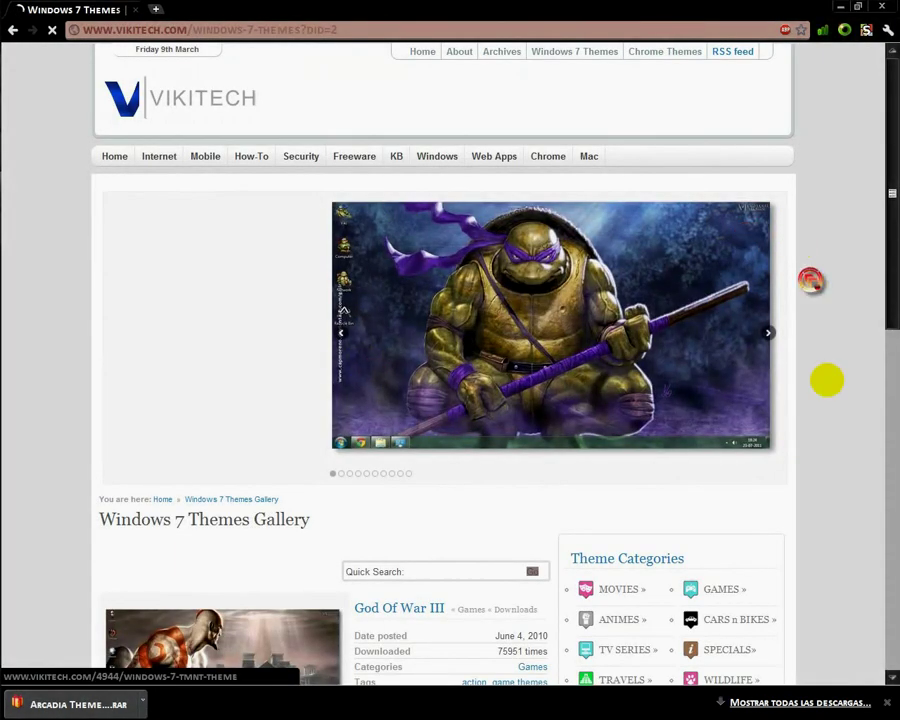
# - Download the God of War III theme and check its archive in the Descargas folder, minimizing the folder window
pyautogui.scroll(-4, 810, 430)
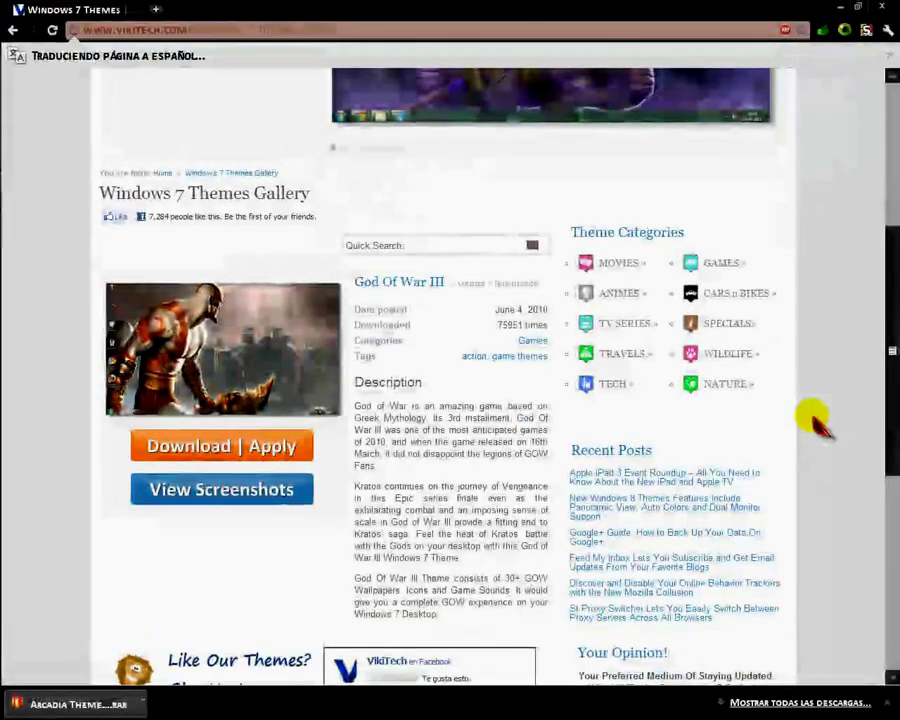
pyautogui.scroll(-1, 790, 425)
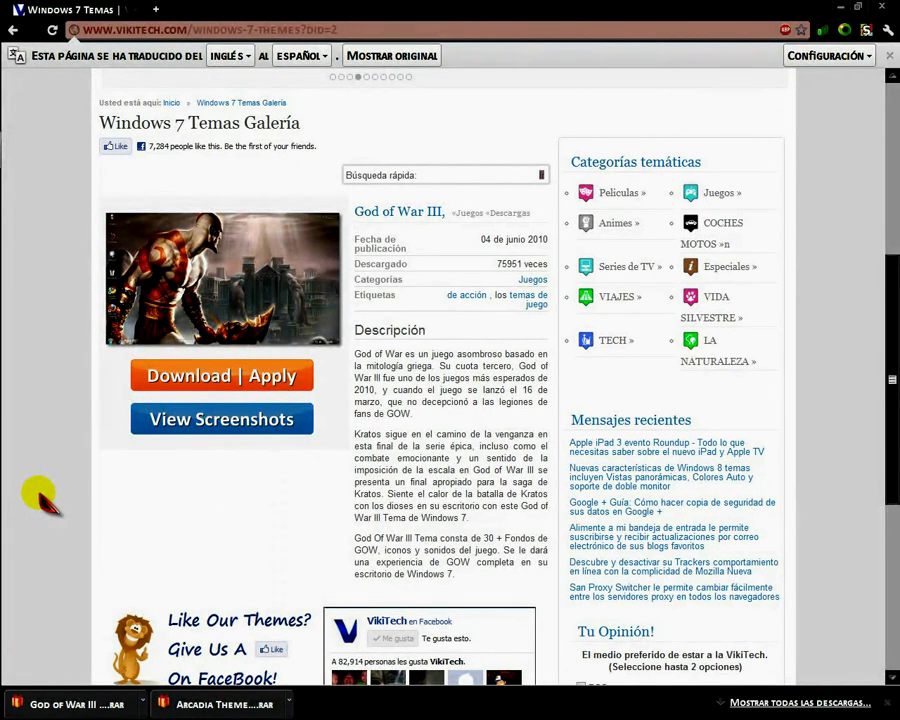
pyautogui.click(145, 703)
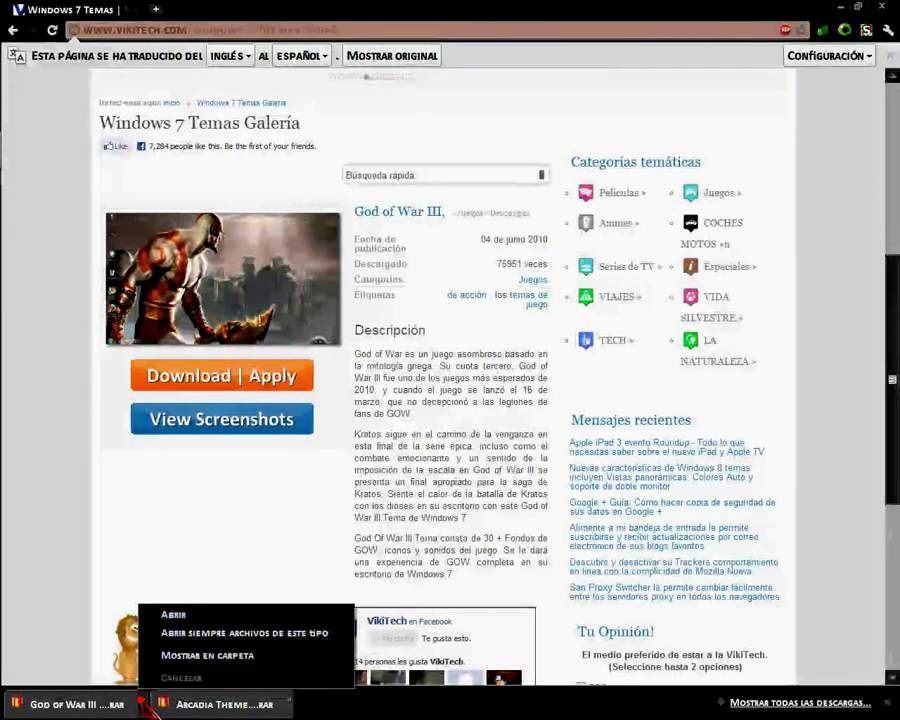
pyautogui.click(170, 654)
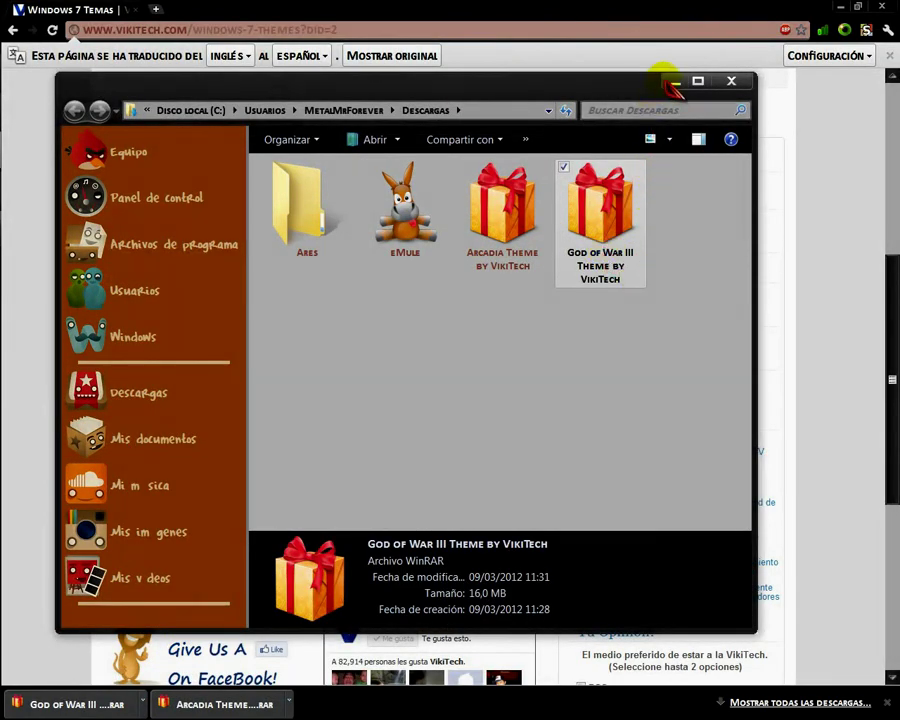
pyautogui.click(673, 84)
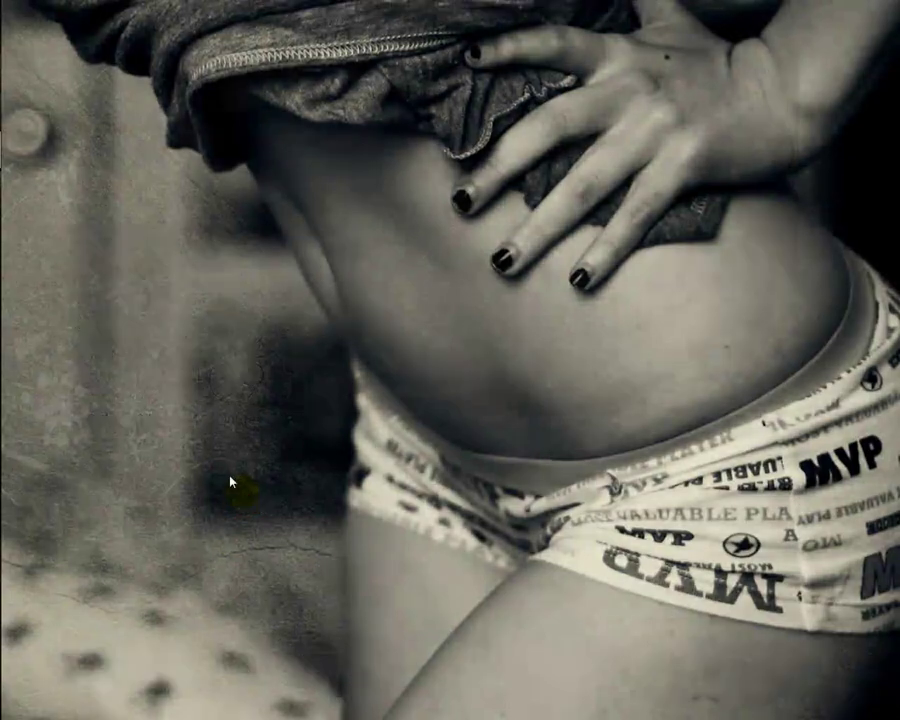
# - Switch to the Descargas folder window and clear the file selection
pyautogui.press('super+Tab')
pyautogui.press('super+Tab')
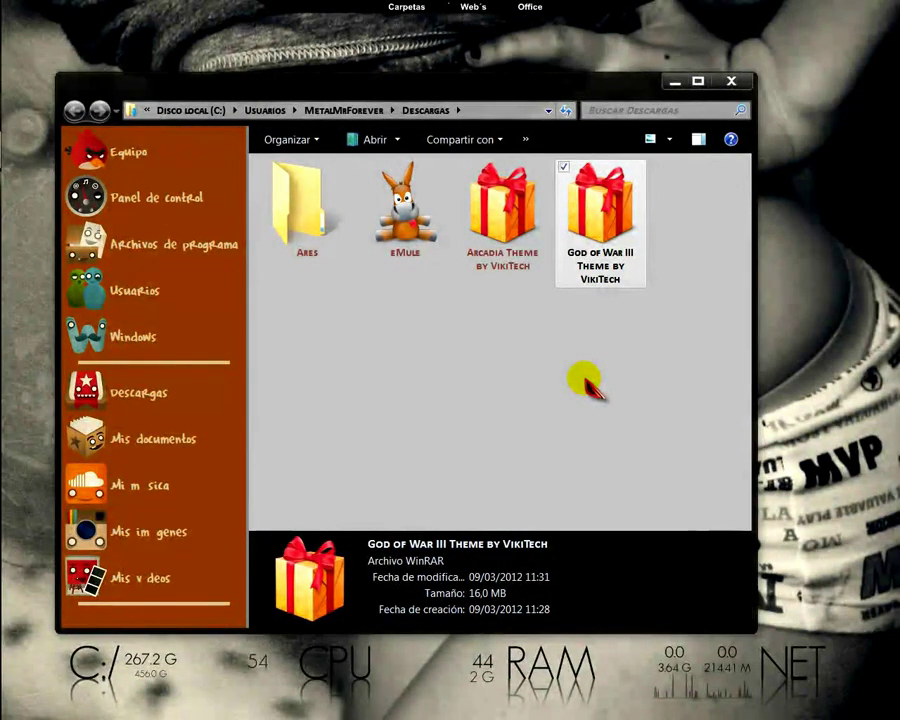
pyautogui.click(539, 350)
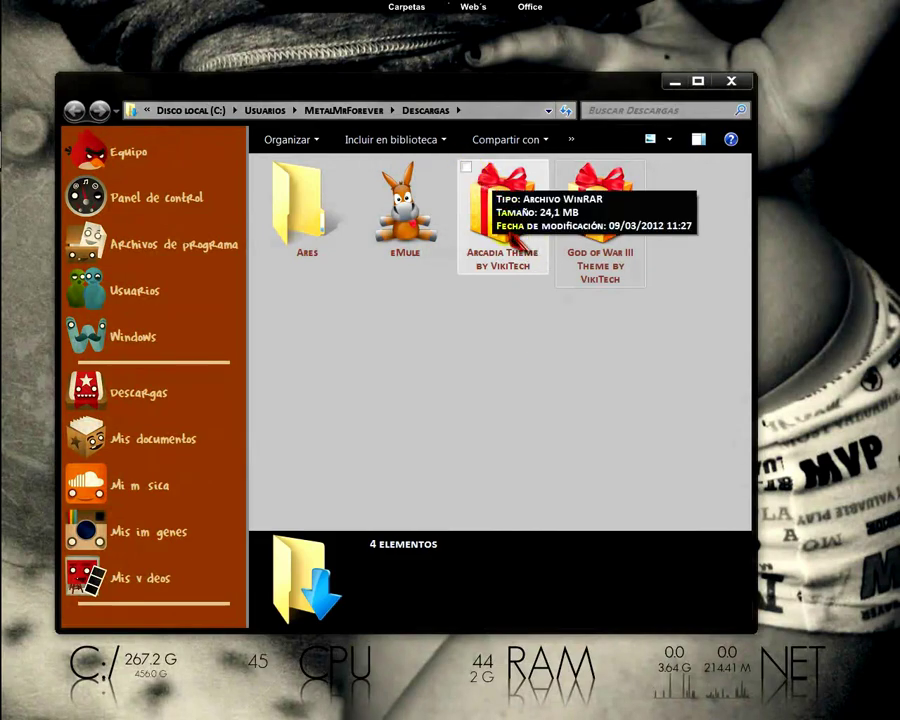
pyautogui.click(566, 374)
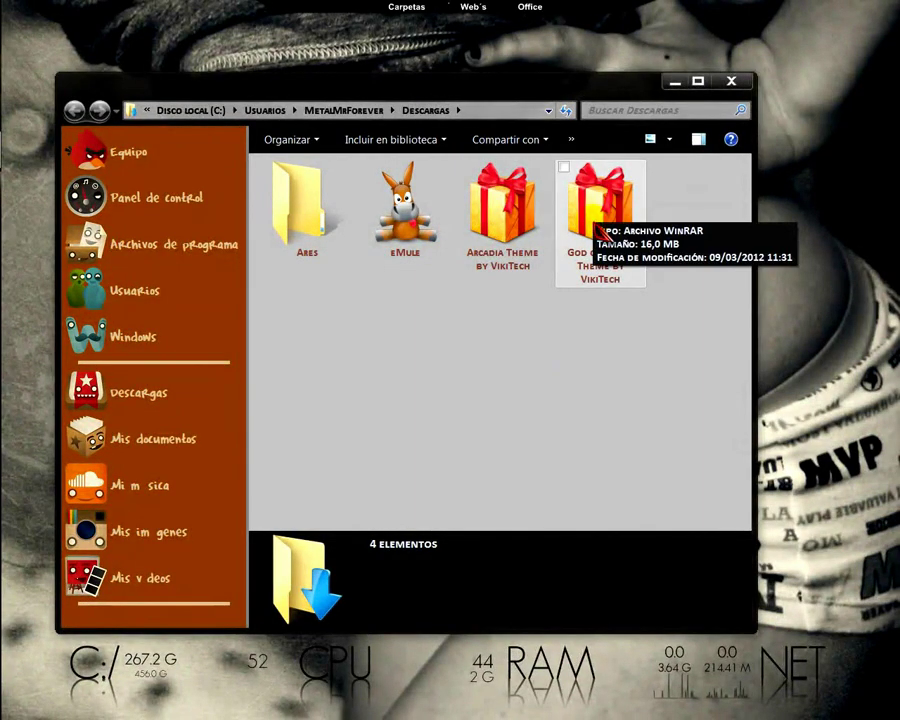
pyautogui.click(603, 380)
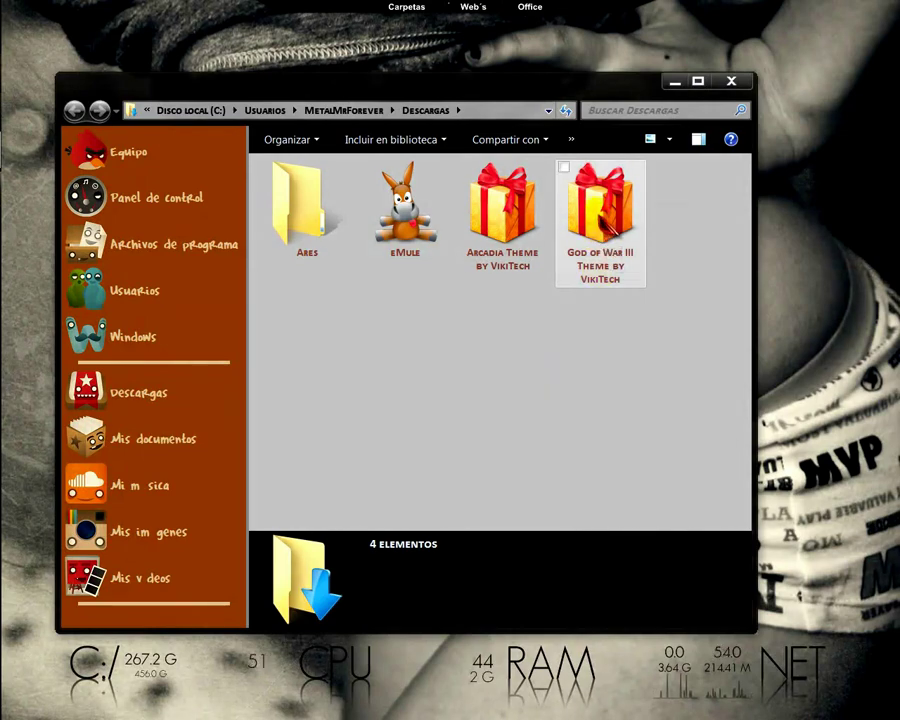
# - Scan the God of War III Theme by VikiTech archive with avast! and close the scan report
pyautogui.click(603, 225)
pyautogui.rightClick(602, 222)
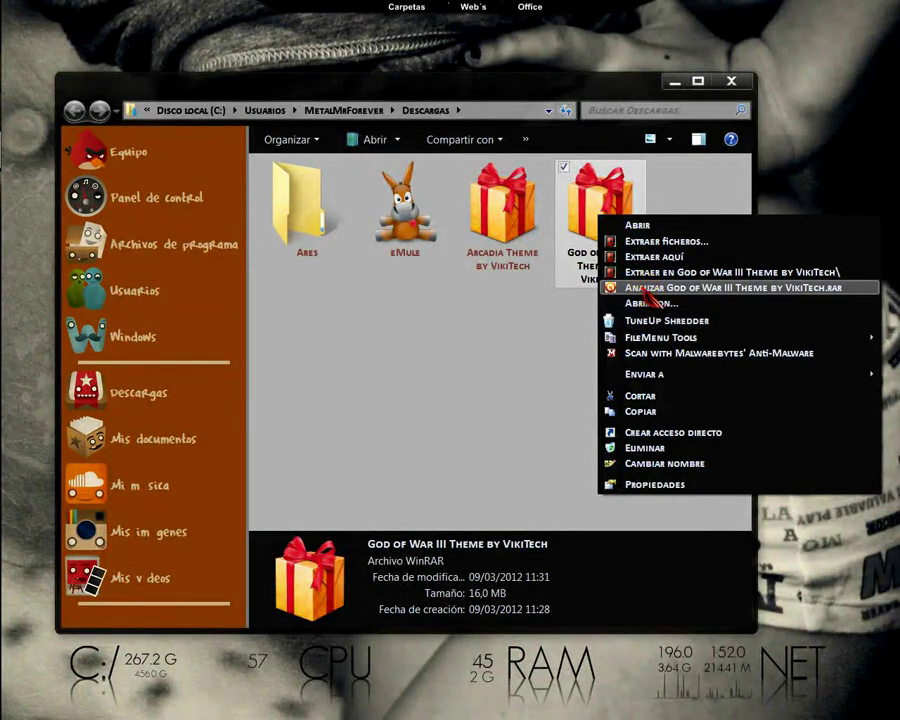
pyautogui.click(647, 288)
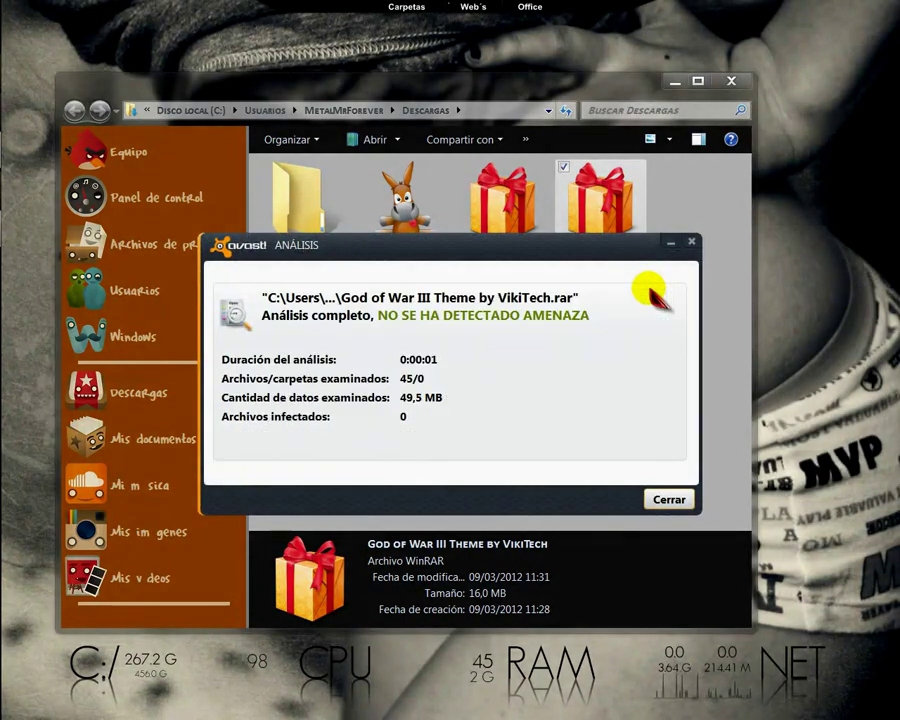
pyautogui.click(668, 500)
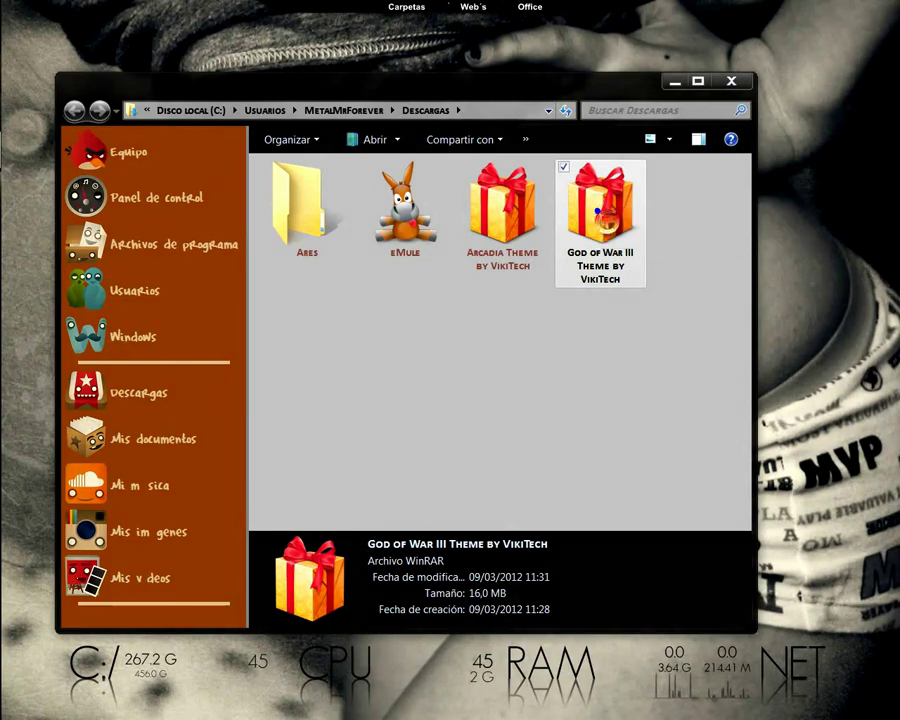
# - Extract the God of War III archive into its own folder, view the extracted files and return to Descargas
pyautogui.rightClick(601, 216)
pyautogui.click(643, 262)
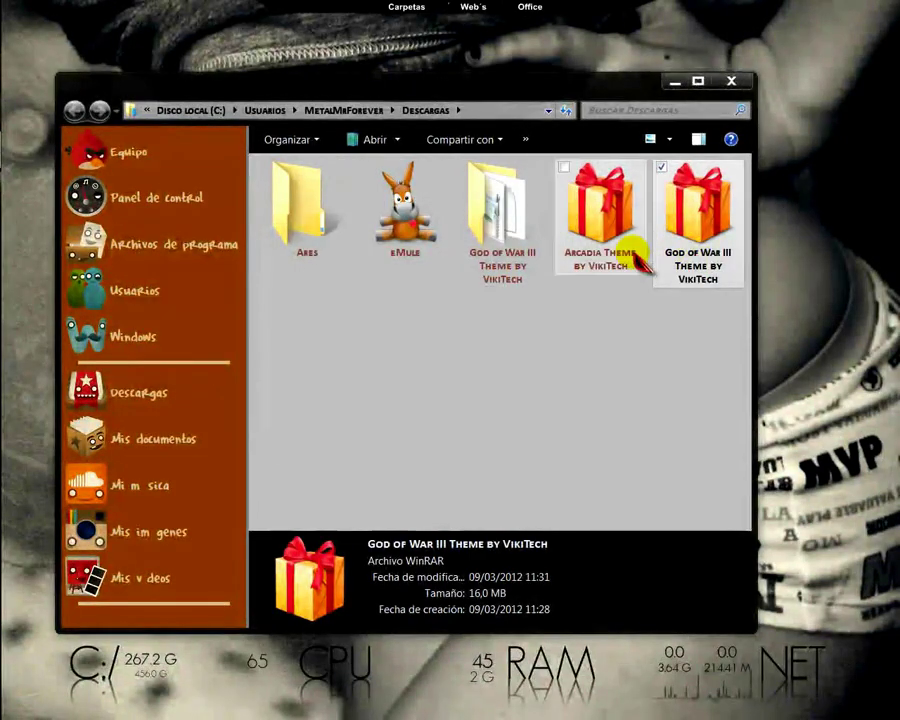
pyautogui.click(550, 410)
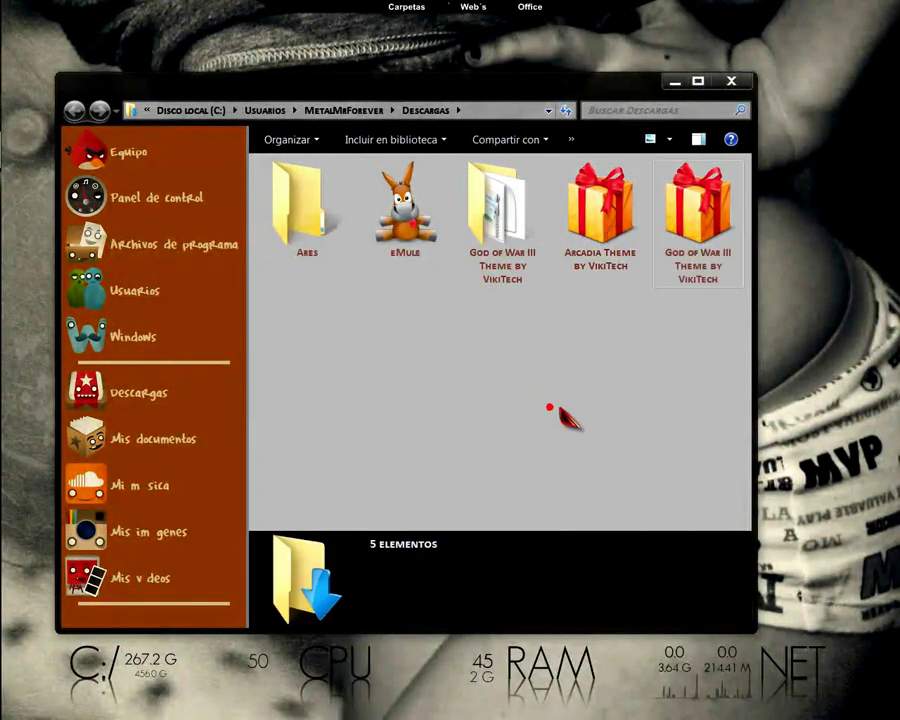
pyautogui.doubleClick(502, 213)
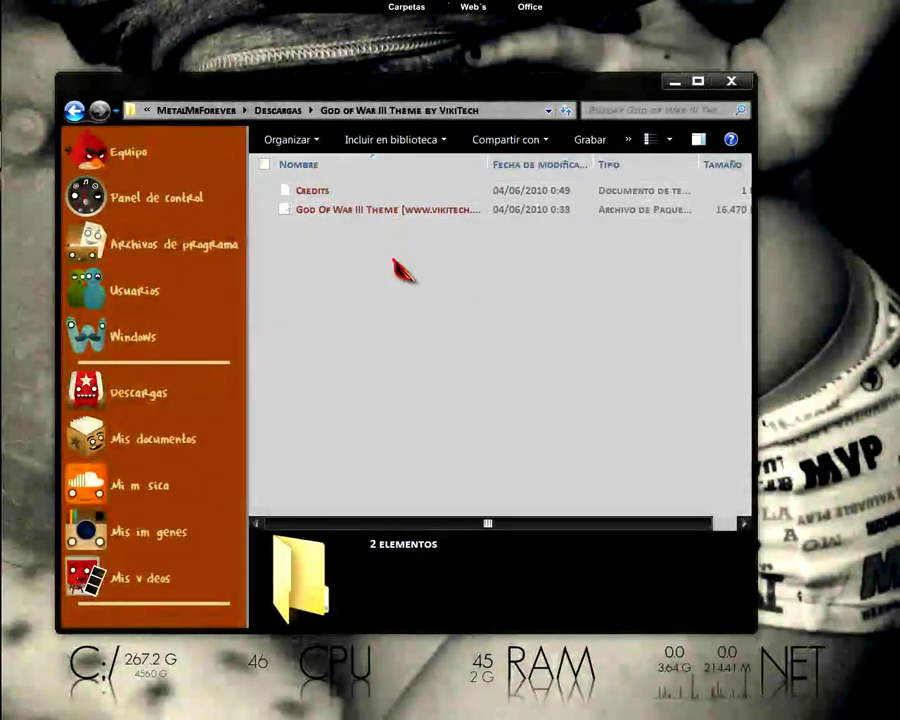
pyautogui.click(74, 110)
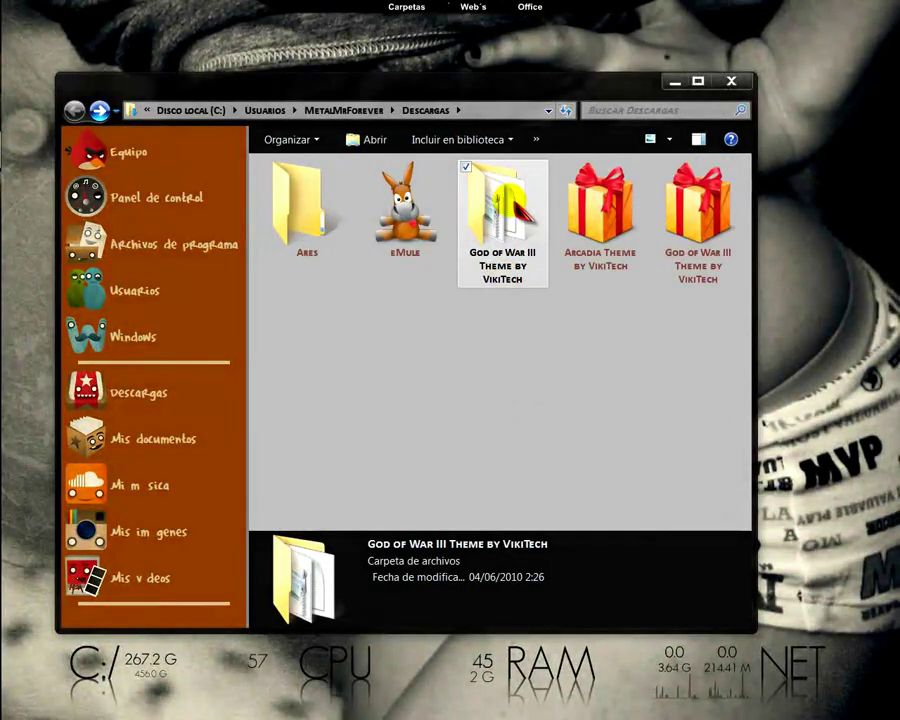
# - Cut the extracted God of War III Theme by VikiTech folder and minimize the Descargas window
pyautogui.rightClick(505, 203)
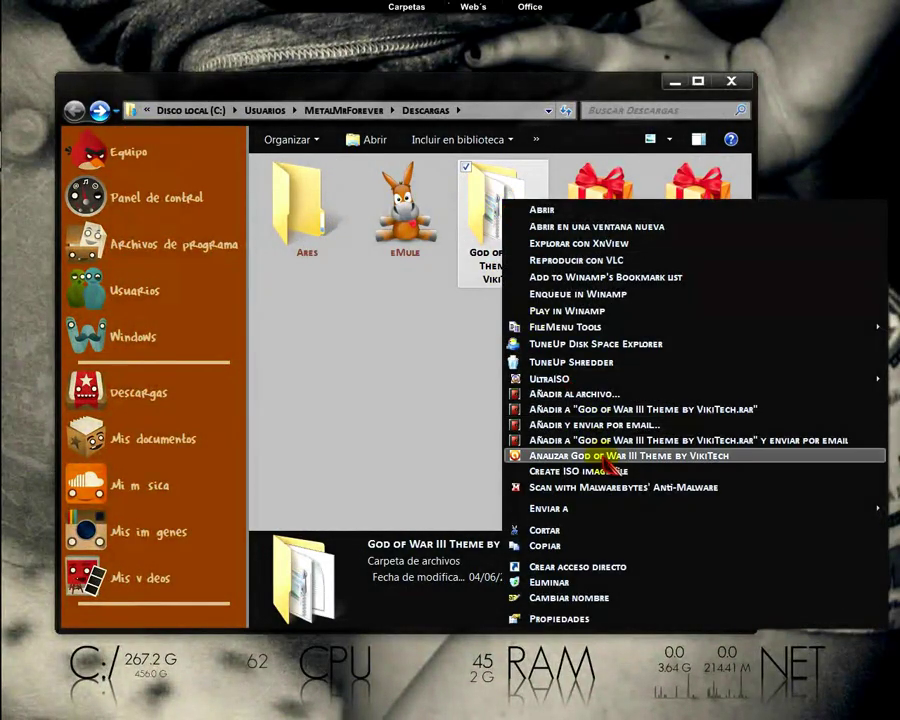
pyautogui.click(560, 530)
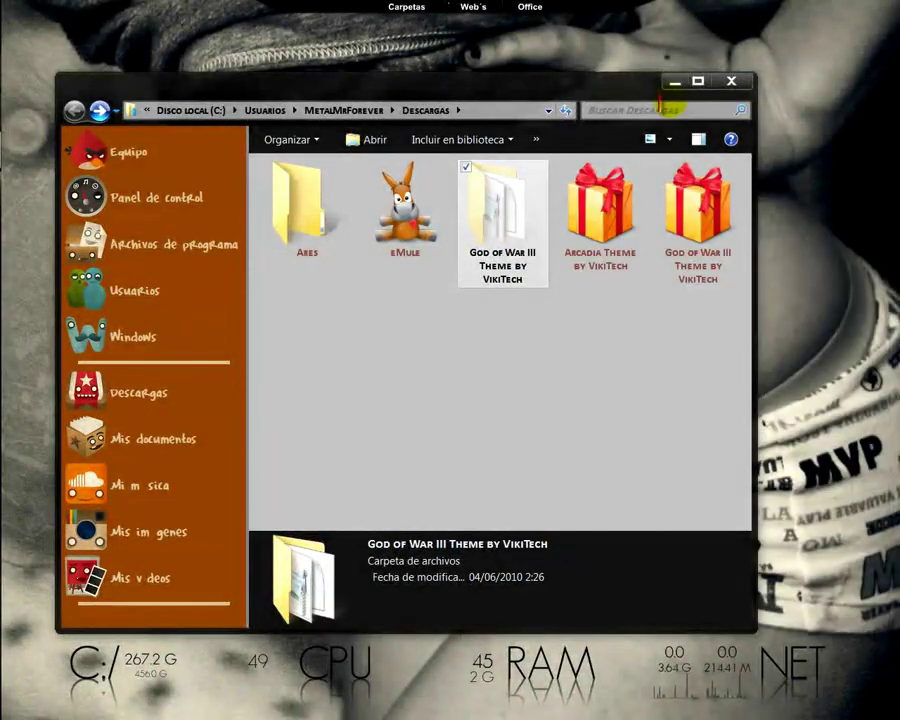
pyautogui.click(675, 82)
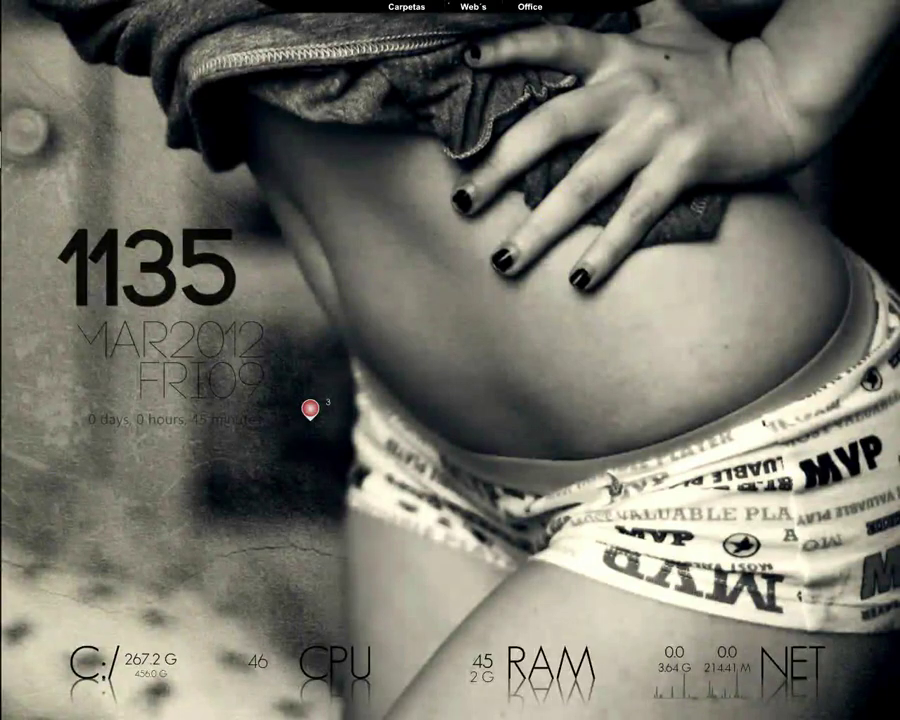
# - Open Equipo and go to the Windows folder on Disco local (C:)
pyautogui.moveTo(885, 58)
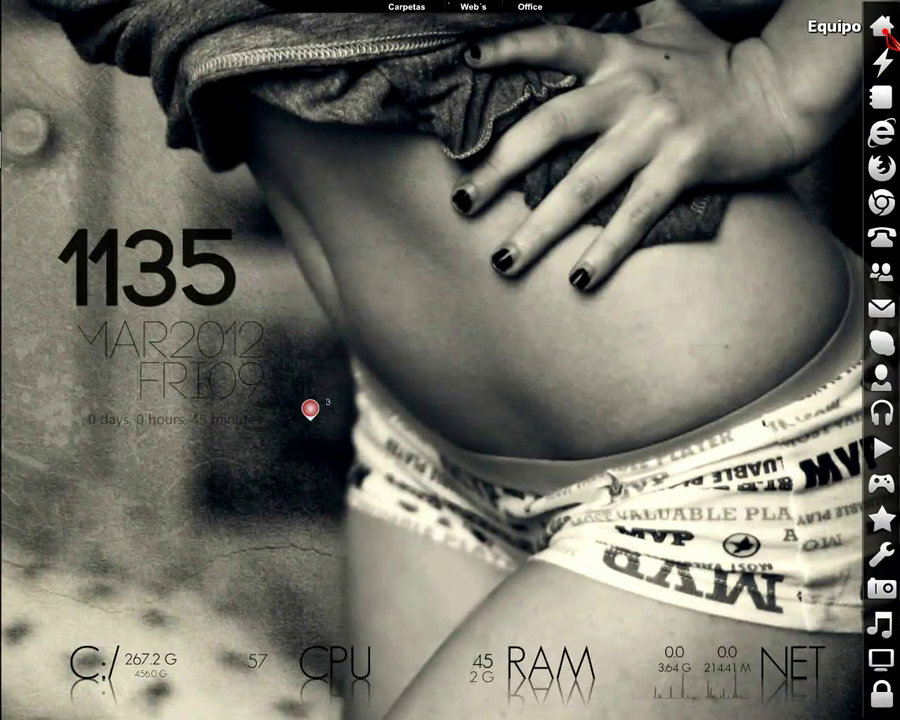
pyautogui.click(884, 28)
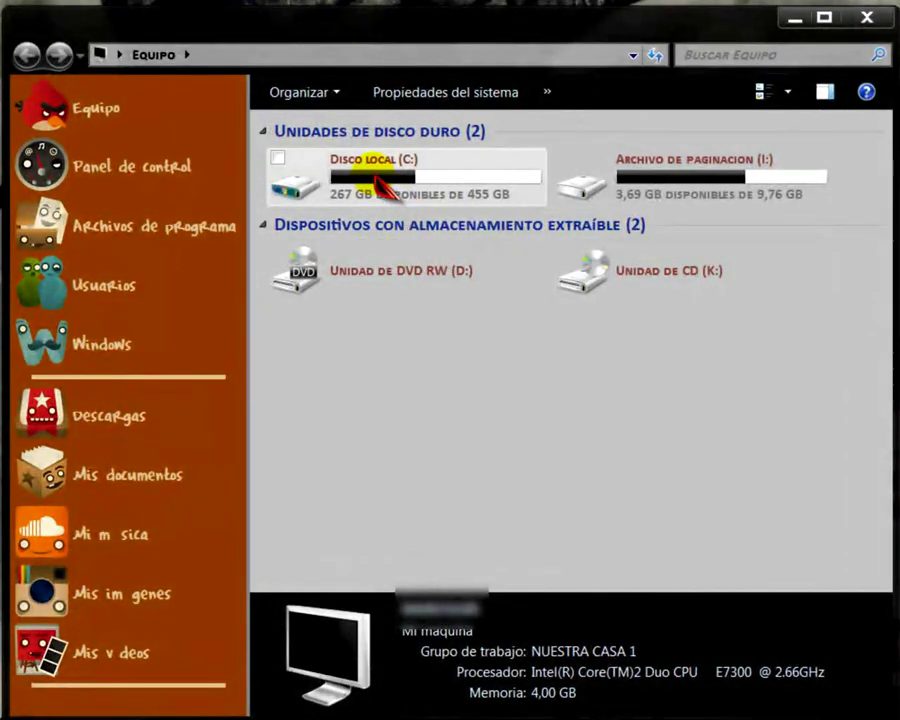
pyautogui.doubleClick(378, 180)
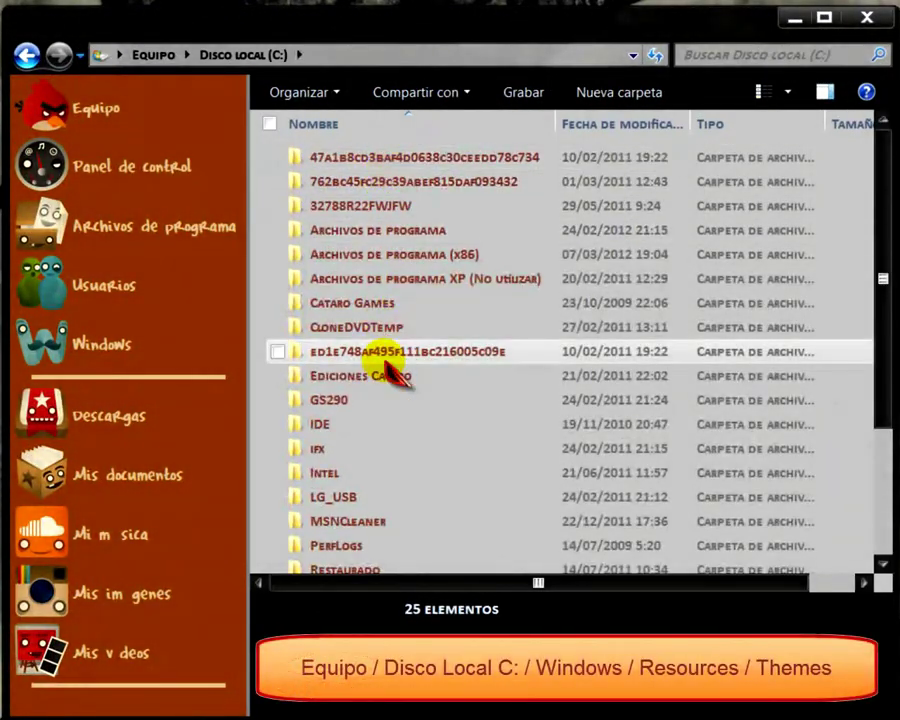
pyautogui.scroll(-3, 388, 340)
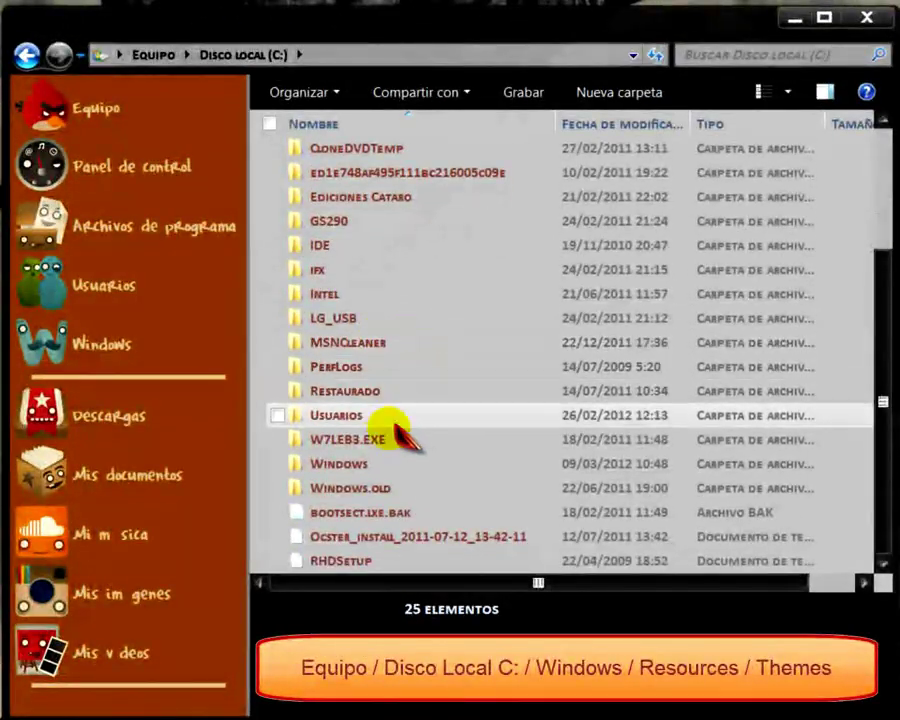
pyautogui.doubleClick(355, 466)
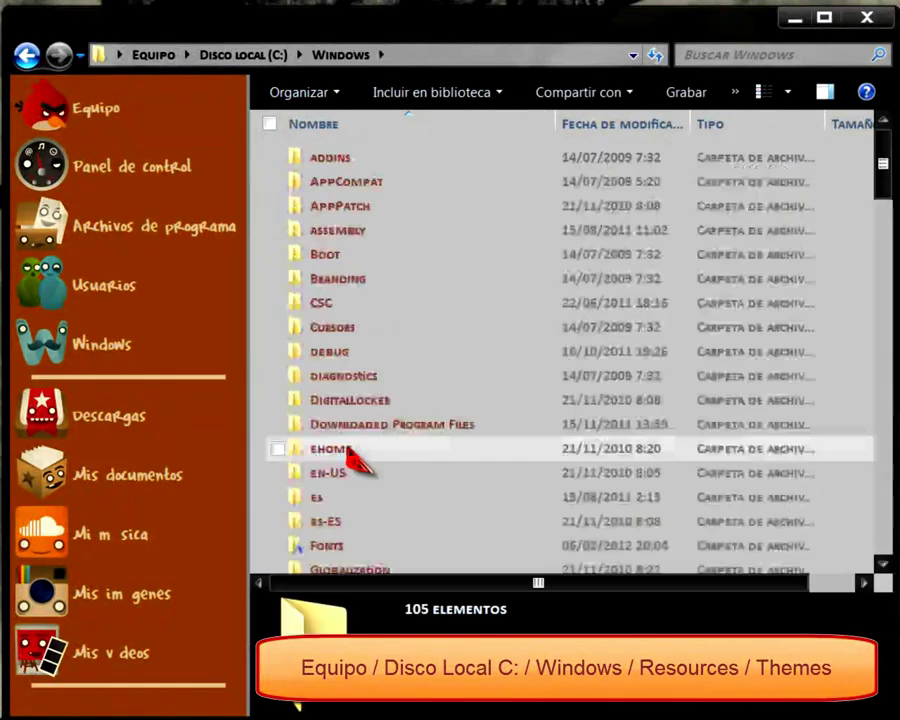
# - Find the Resources folder inside Windows and open its Themes subfolder
pyautogui.scroll(-2, 407, 297)
pyautogui.scroll(-5, 407, 297)
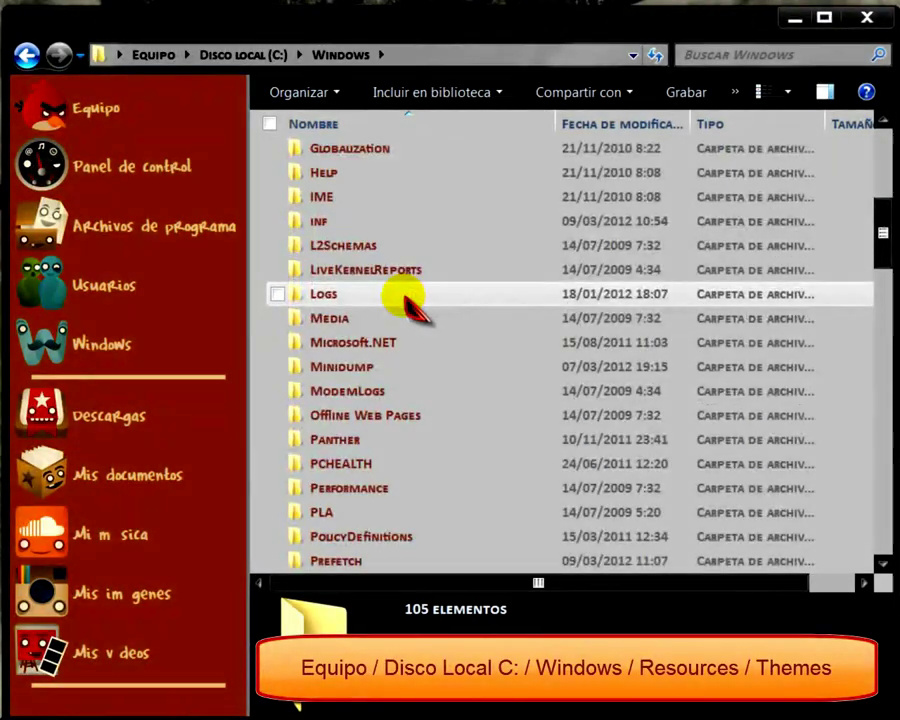
pyautogui.scroll(-3, 405, 297)
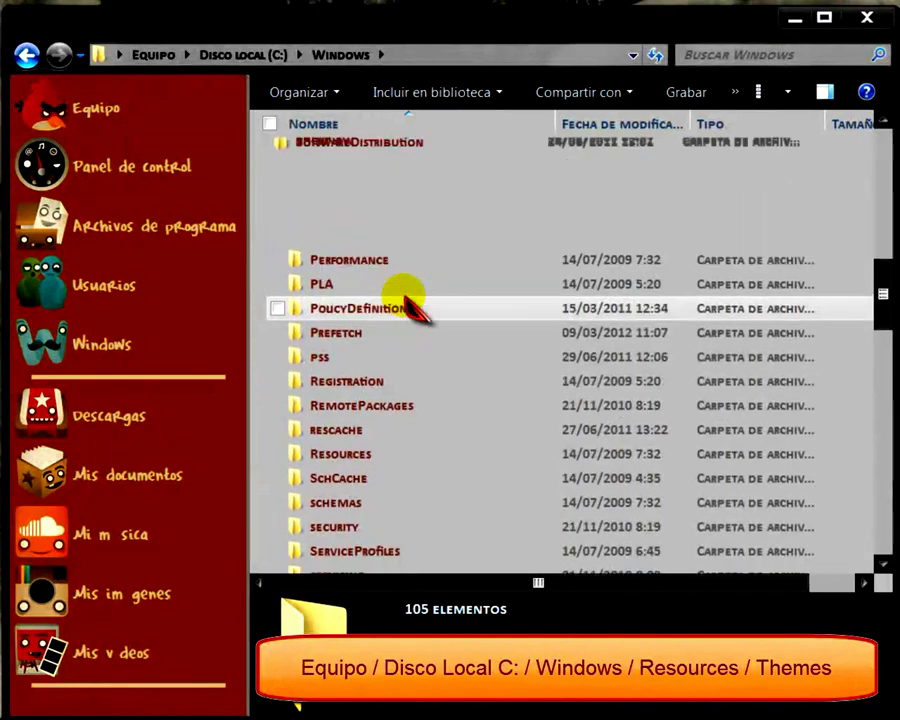
pyautogui.scroll(-5, 405, 297)
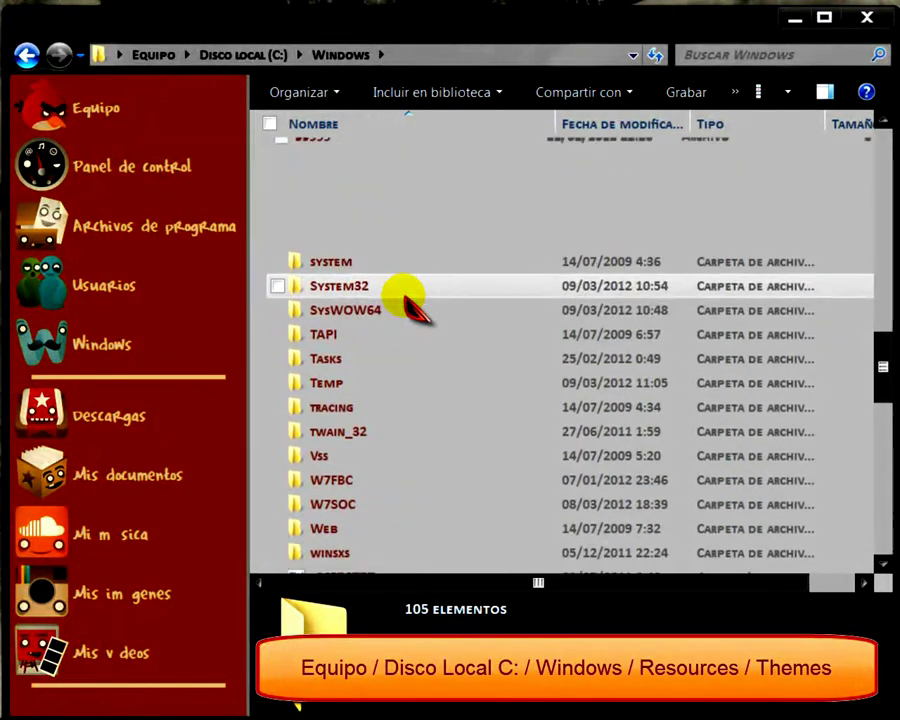
pyautogui.scroll(3, 405, 297)
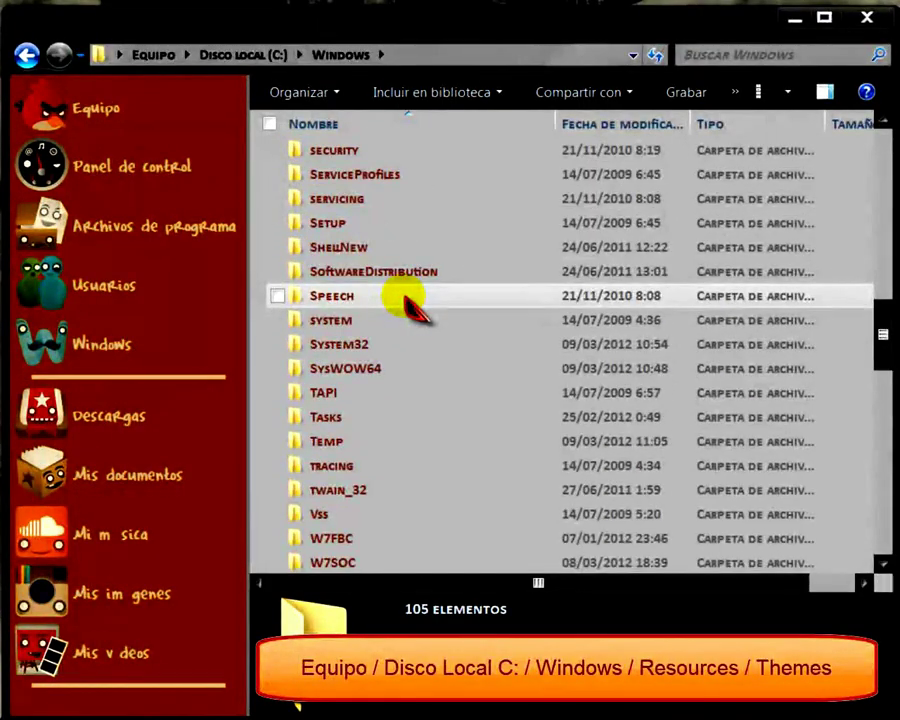
pyautogui.scroll(2, 410, 300)
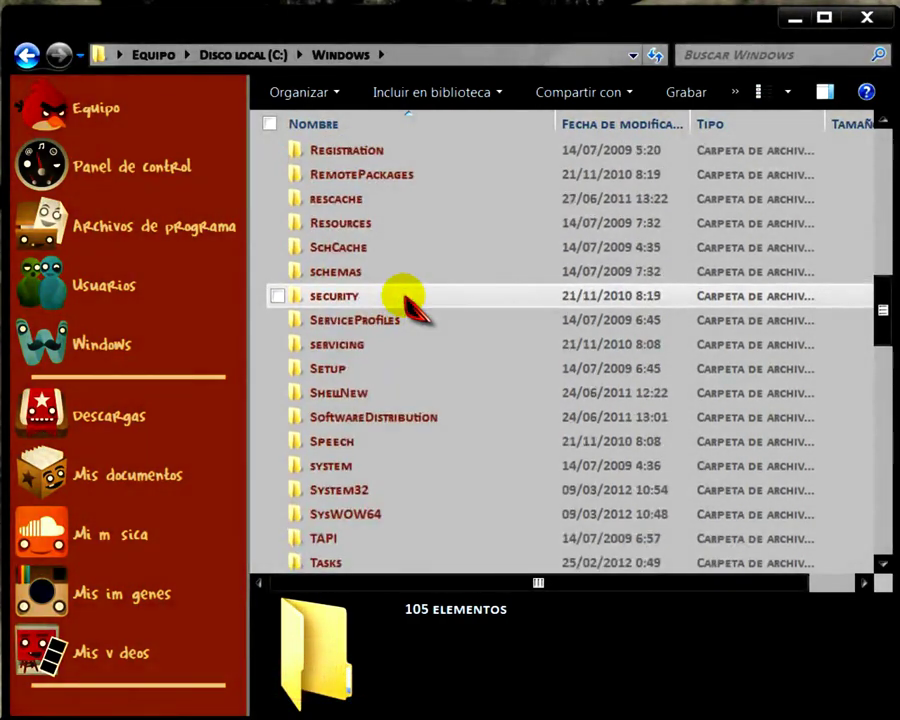
pyautogui.doubleClick(366, 224)
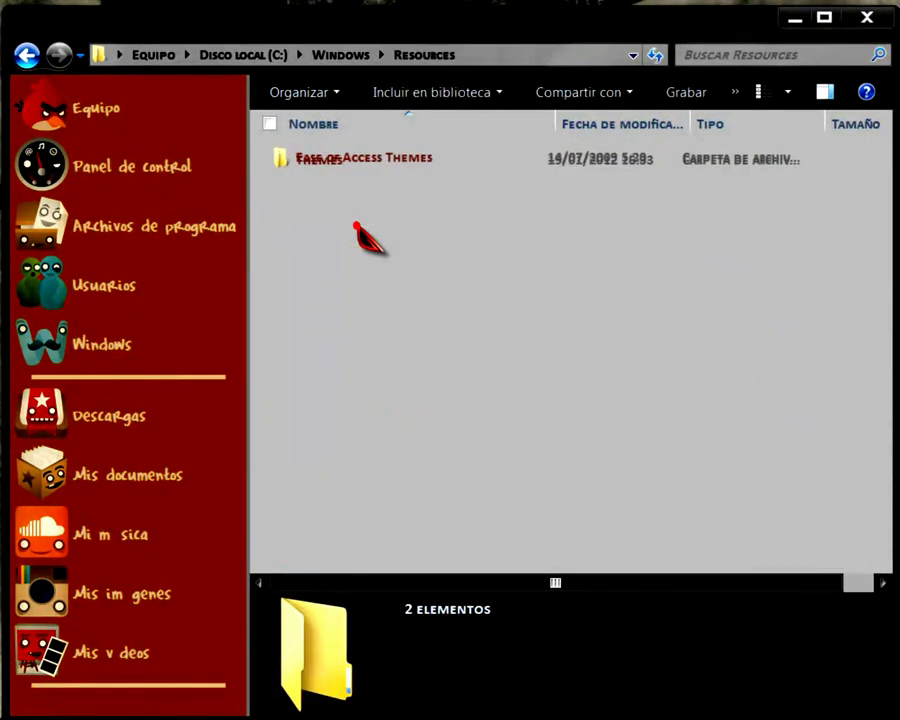
pyautogui.doubleClick(330, 184)
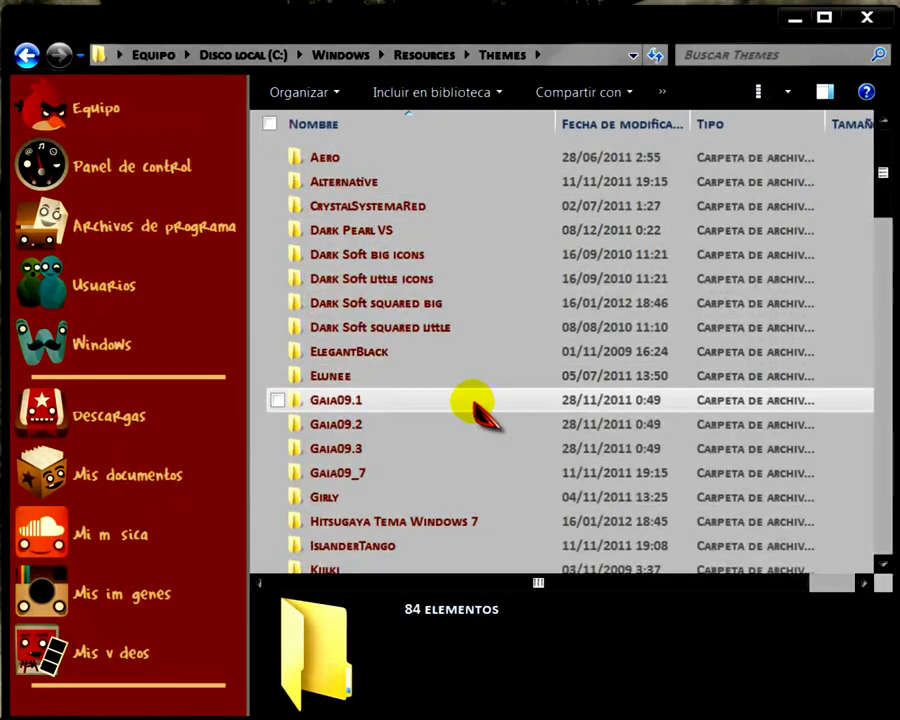
# - Paste the cut God of War III theme folder into Themes, granting administrator permission for the move
pyautogui.scroll(-10, 470, 402)
pyautogui.scroll(-10, 478, 405)
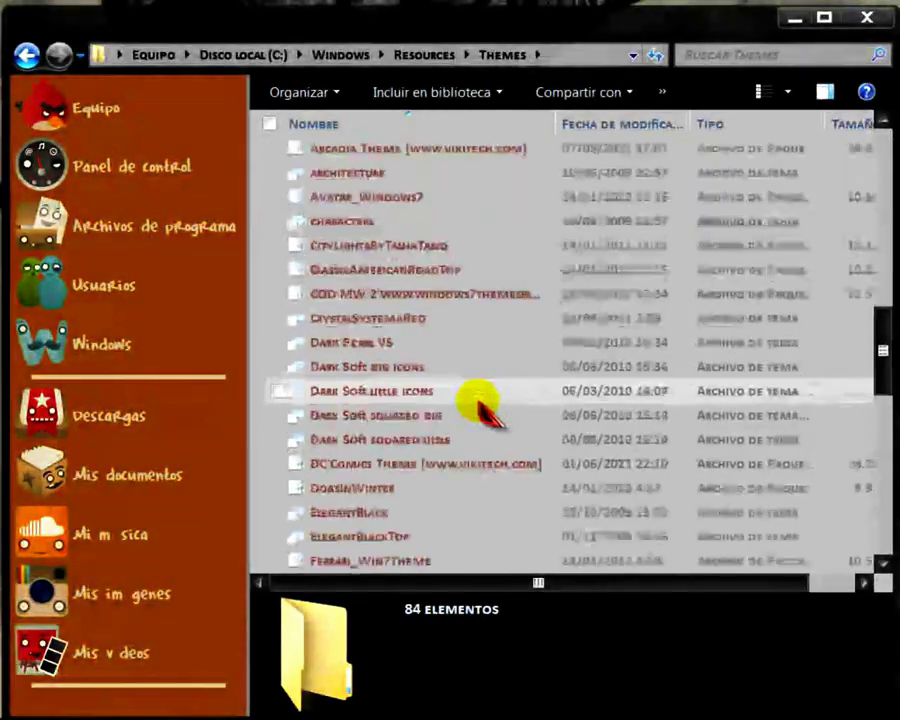
pyautogui.scroll(-5, 478, 405)
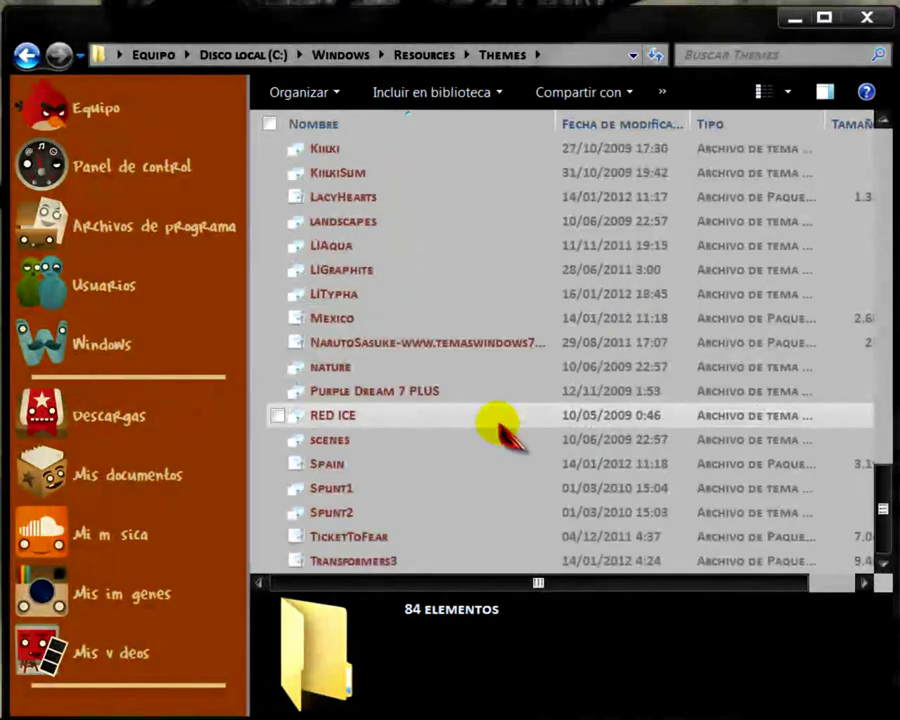
pyautogui.rightClick(498, 424)
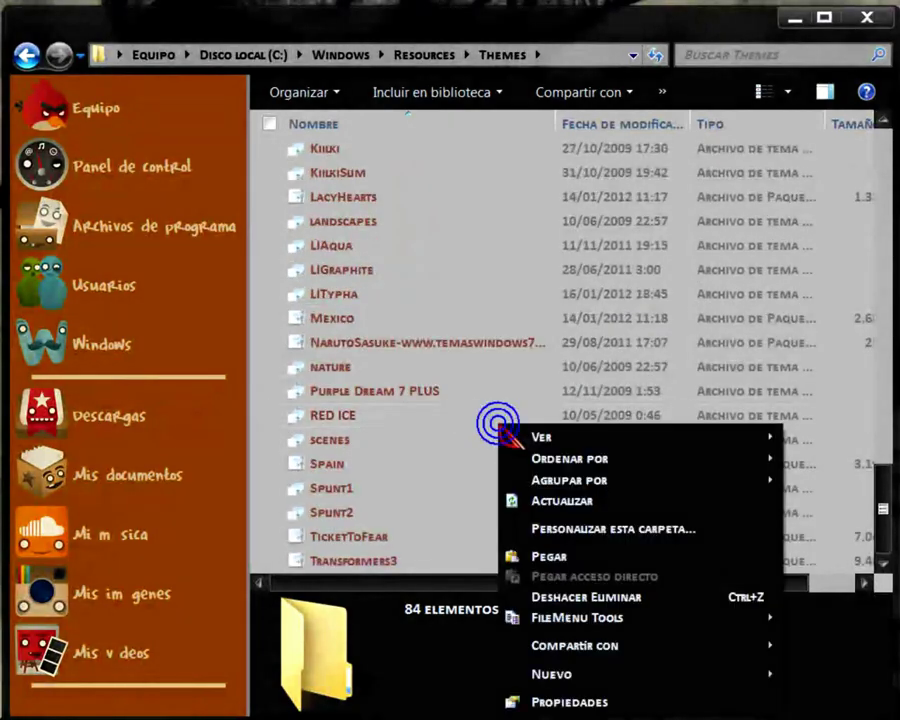
pyautogui.click(550, 556)
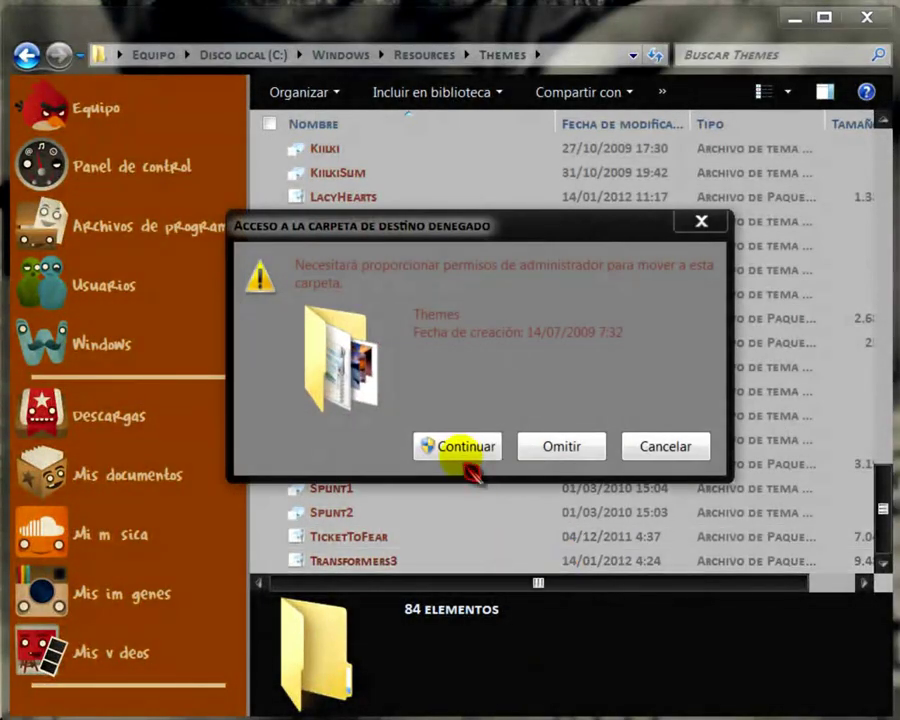
pyautogui.click(460, 448)
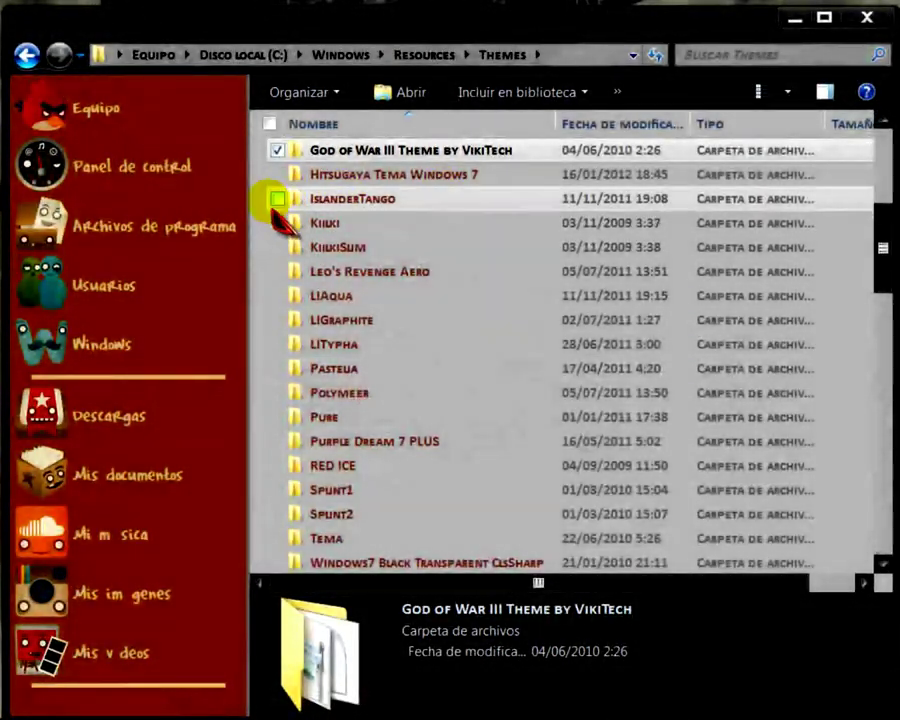
# - Apply the God Of War III theme pack from its folder in Themes, and minimize the Personalización and folder windows
pyautogui.doubleClick(318, 152)
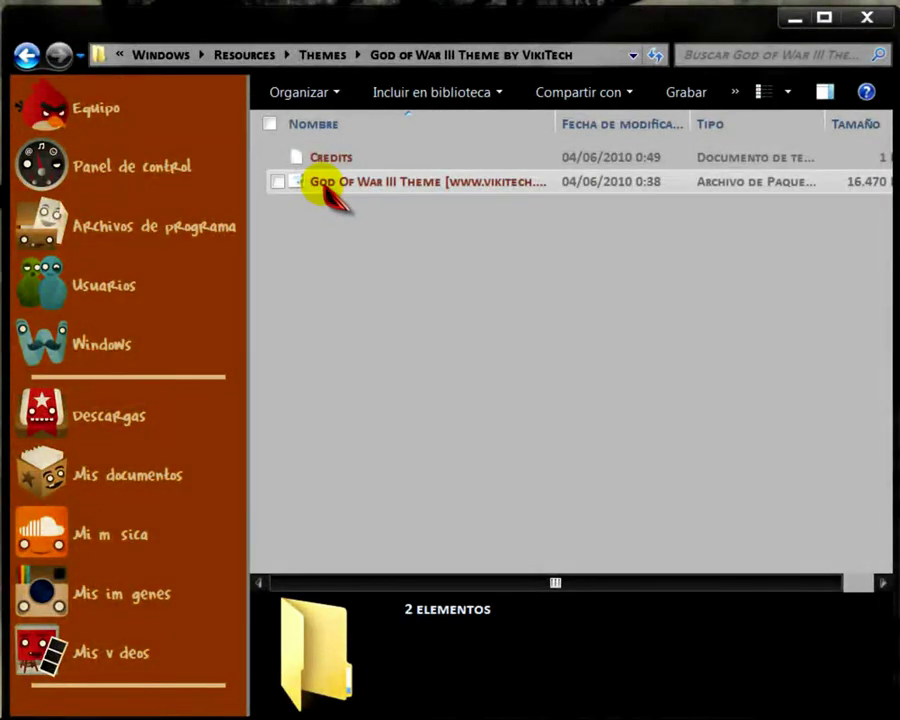
pyautogui.doubleClick(324, 185)
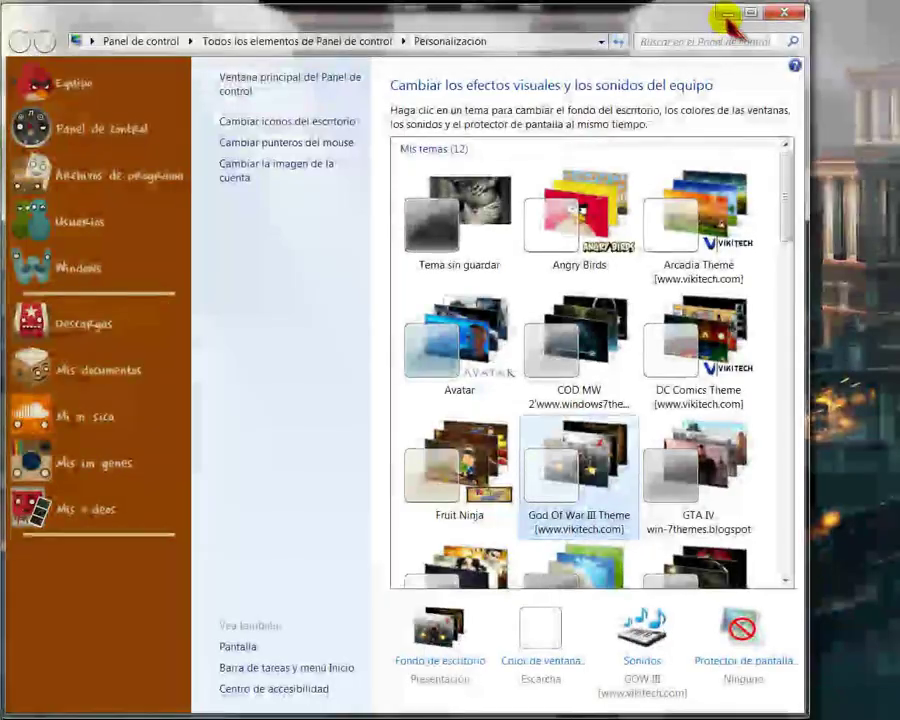
pyautogui.click(740, 16)
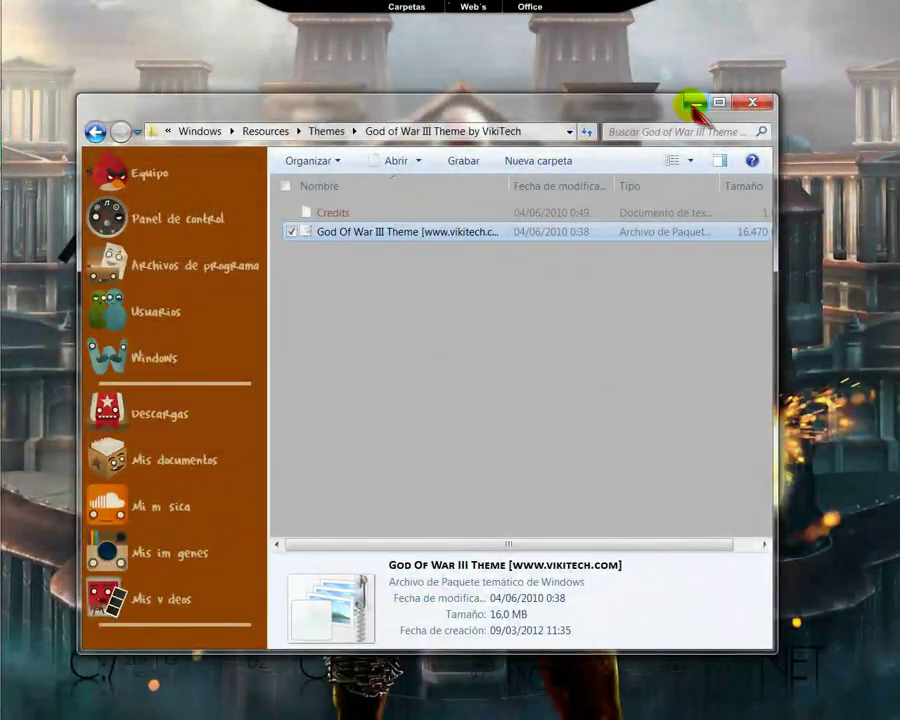
pyautogui.click(692, 102)
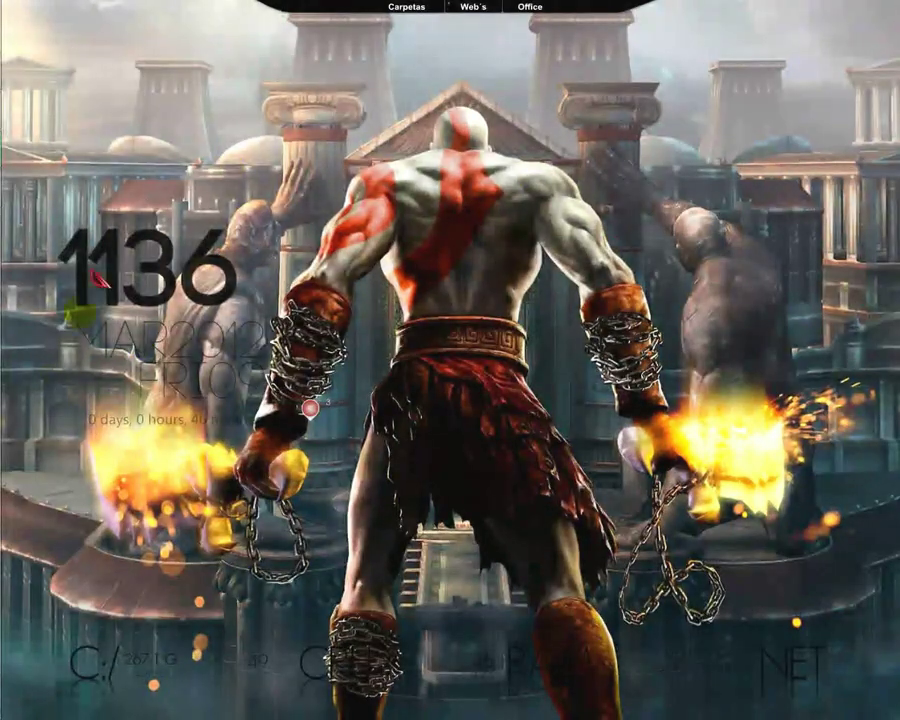
# - Restore the Personalización window and open the active theme's sound settings
pyautogui.moveTo(6, 348)
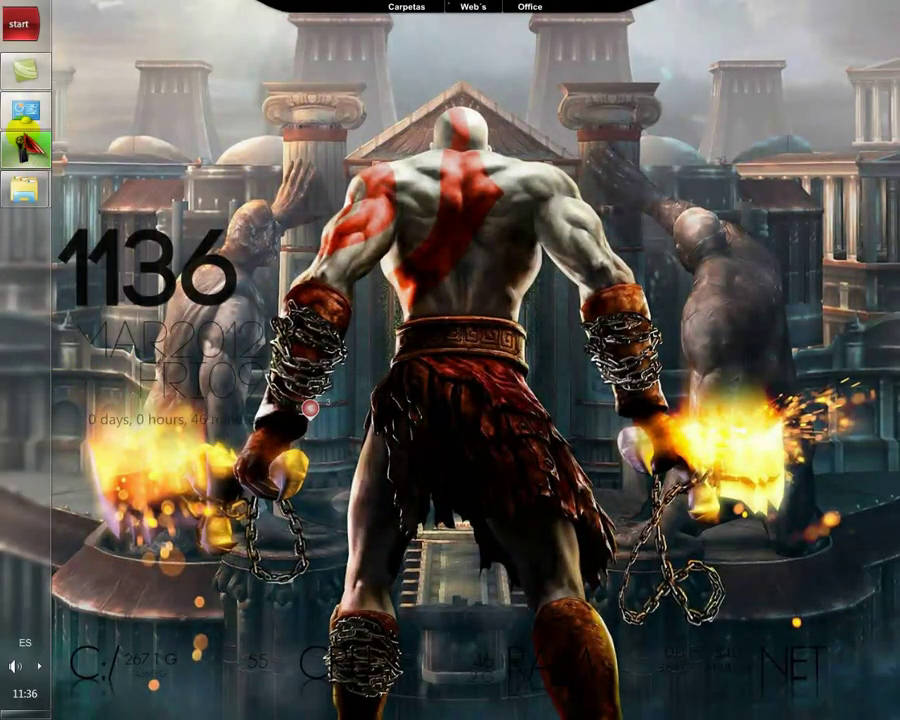
pyautogui.click(29, 116)
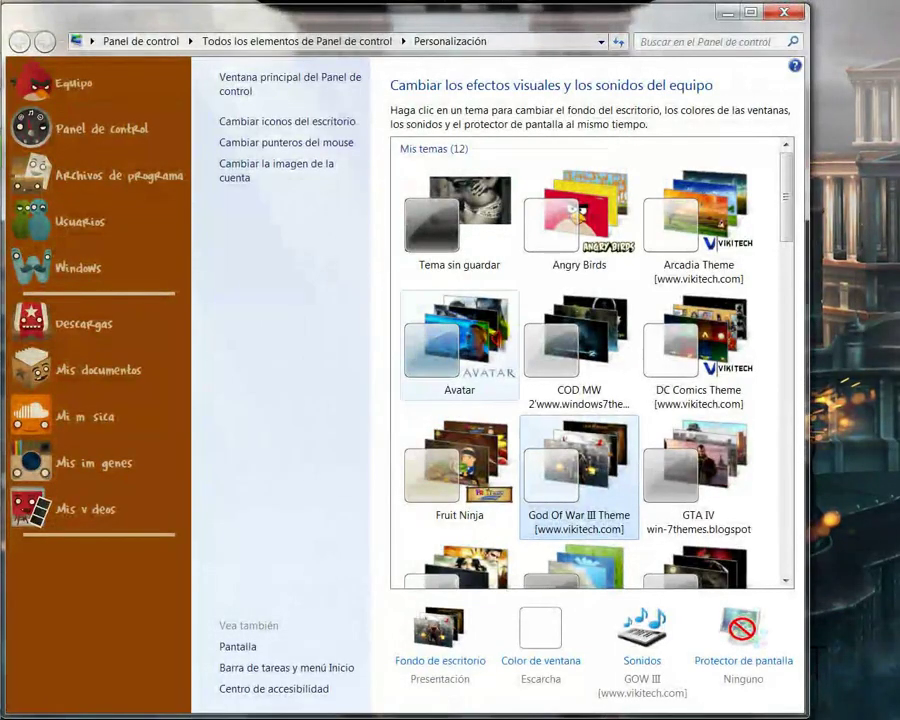
pyautogui.click(641, 664)
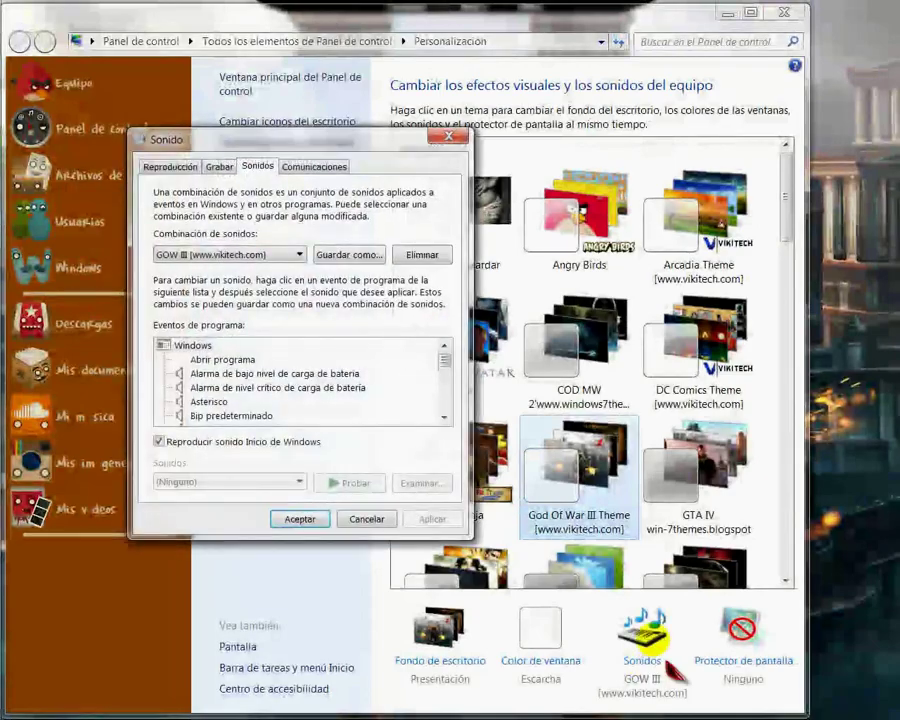
# - Preview the sound assigned to the Cierre de sesión de Windows event and cancel the Sonido dialog
pyautogui.moveTo(443, 362)
pyautogui.mouseDown()
pyautogui.moveTo(448, 374)
pyautogui.moveTo(443, 364)
pyautogui.mouseUp()
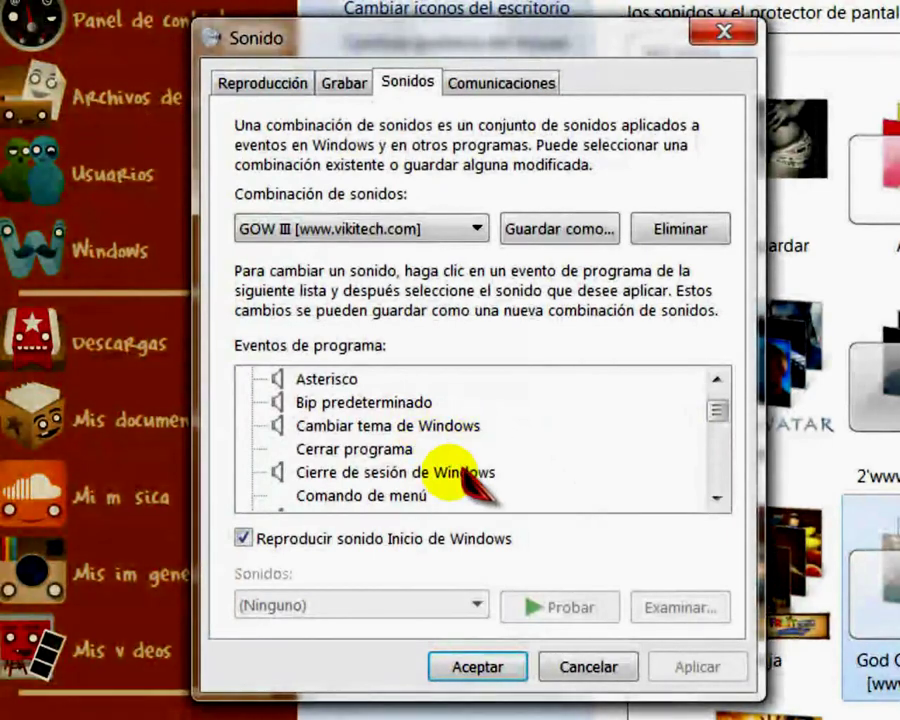
pyautogui.click(365, 472)
pyautogui.click(560, 605)
pyautogui.click(565, 608)
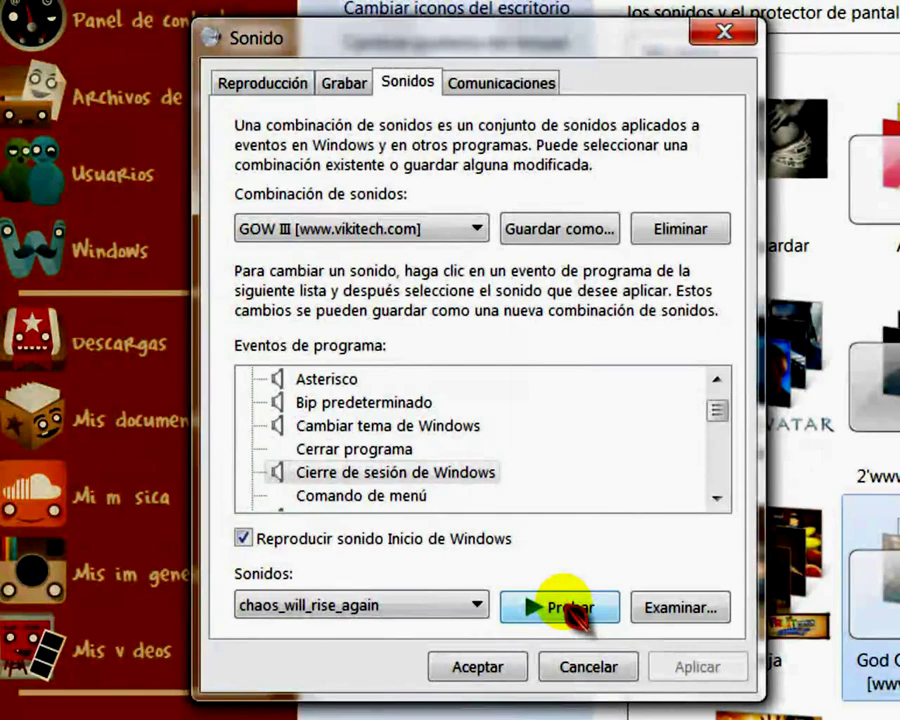
pyautogui.click(416, 468)
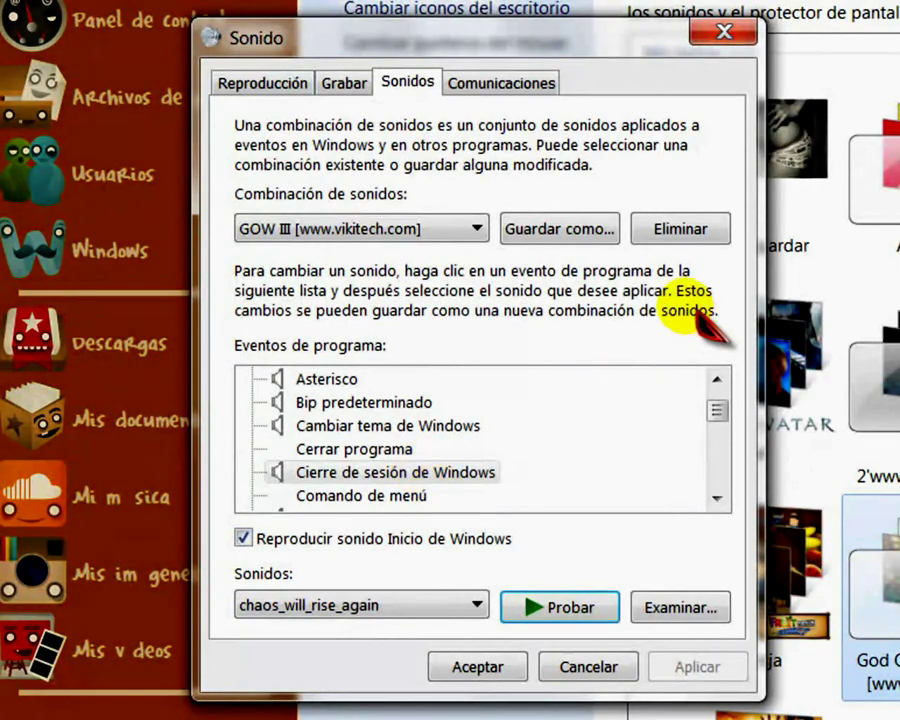
pyautogui.click(590, 666)
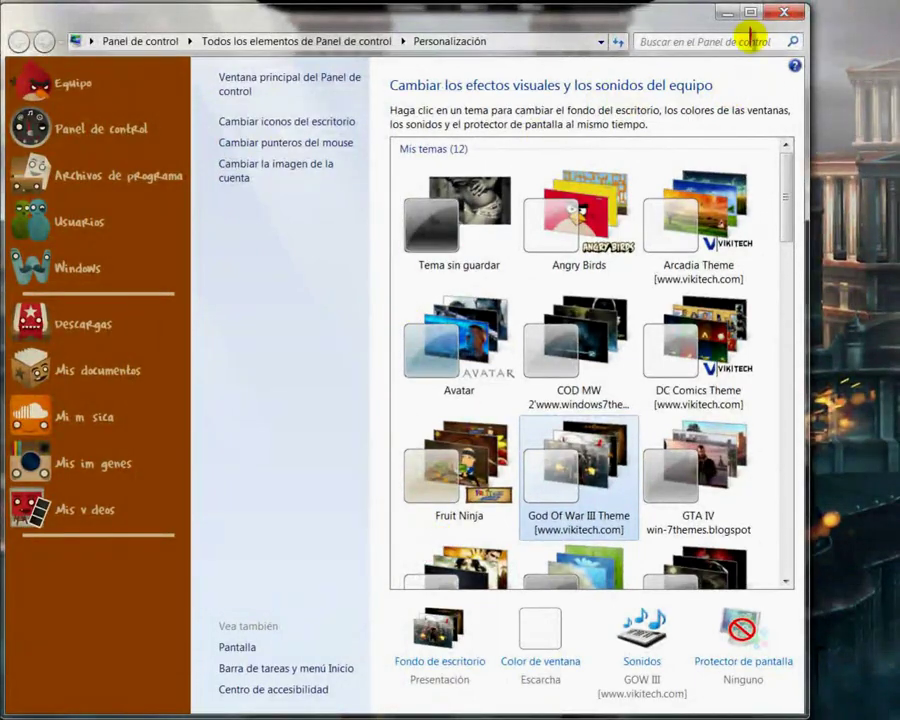
# - Maximize the Personalización window and check the available sound schemes in the Sonido dialog
pyautogui.click(750, 12)
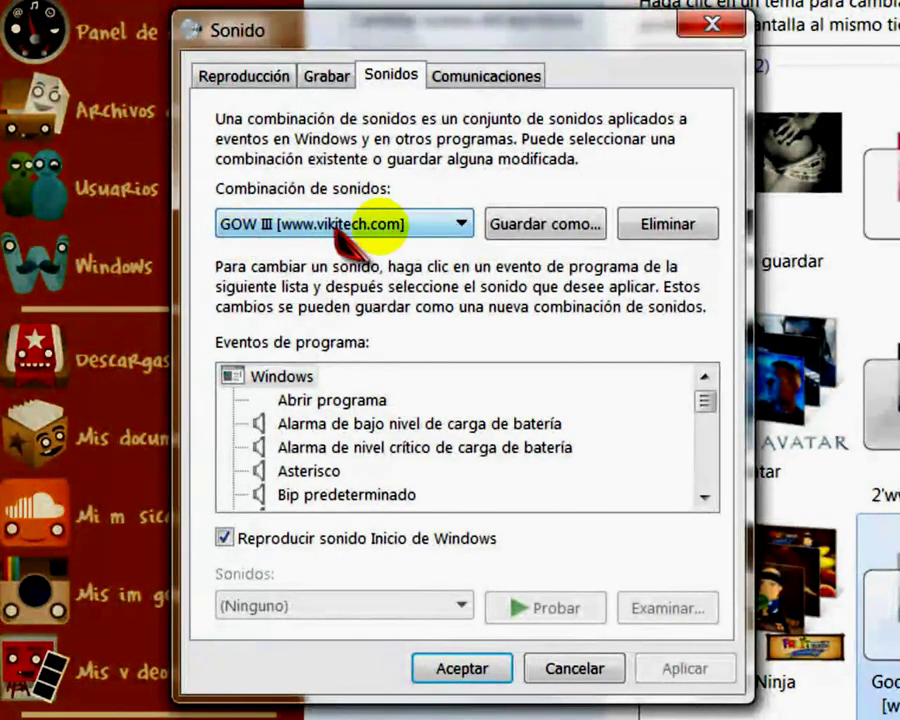
pyautogui.click(463, 224)
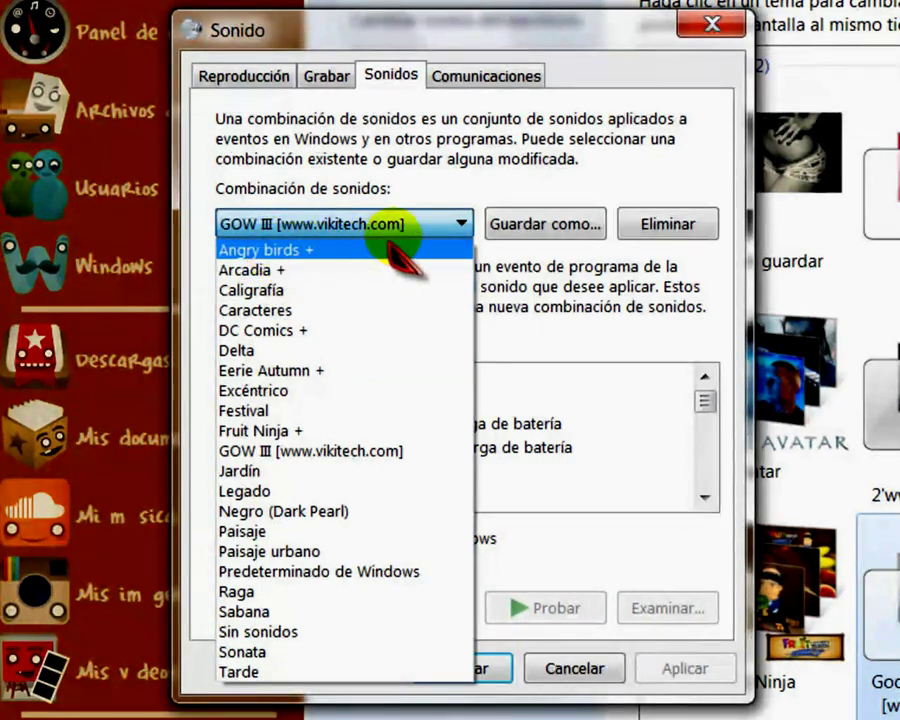
pyautogui.click(458, 228)
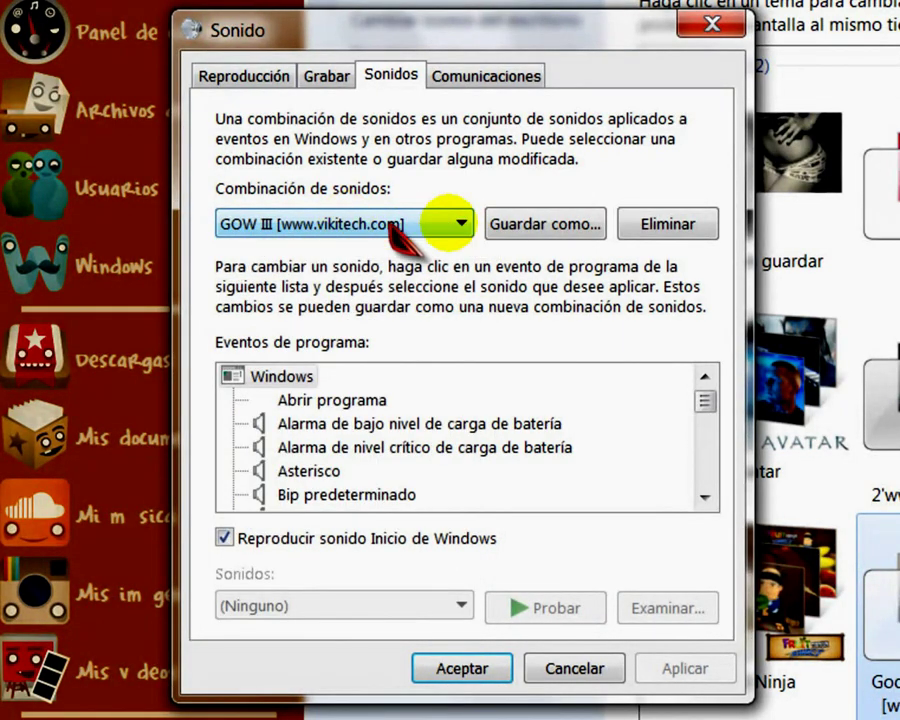
# - Save the God of War sound scheme as "GOW III +" and cancel the Sonido dialog
pyautogui.click(524, 224)
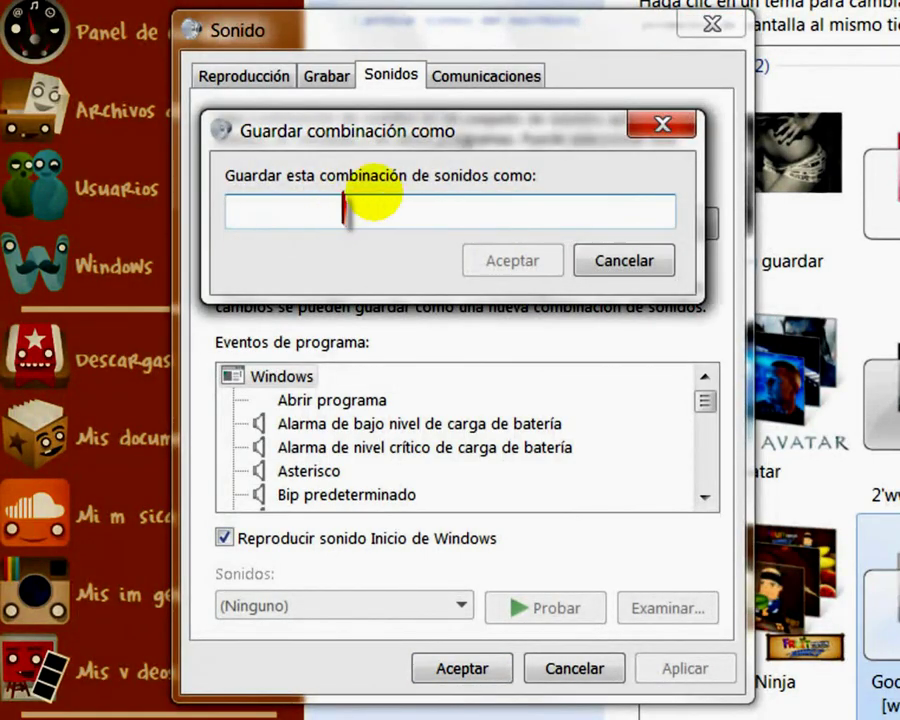
pyautogui.moveTo(470, 138); pyautogui.dragTo(665, 318)
pyautogui.click(458, 390)
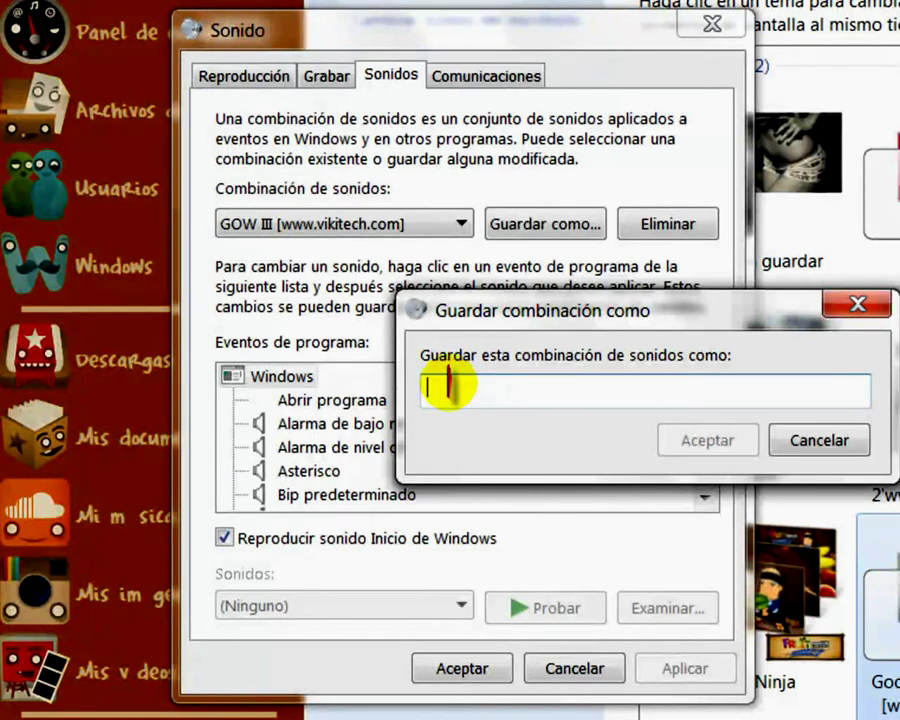
pyautogui.write('GOW')
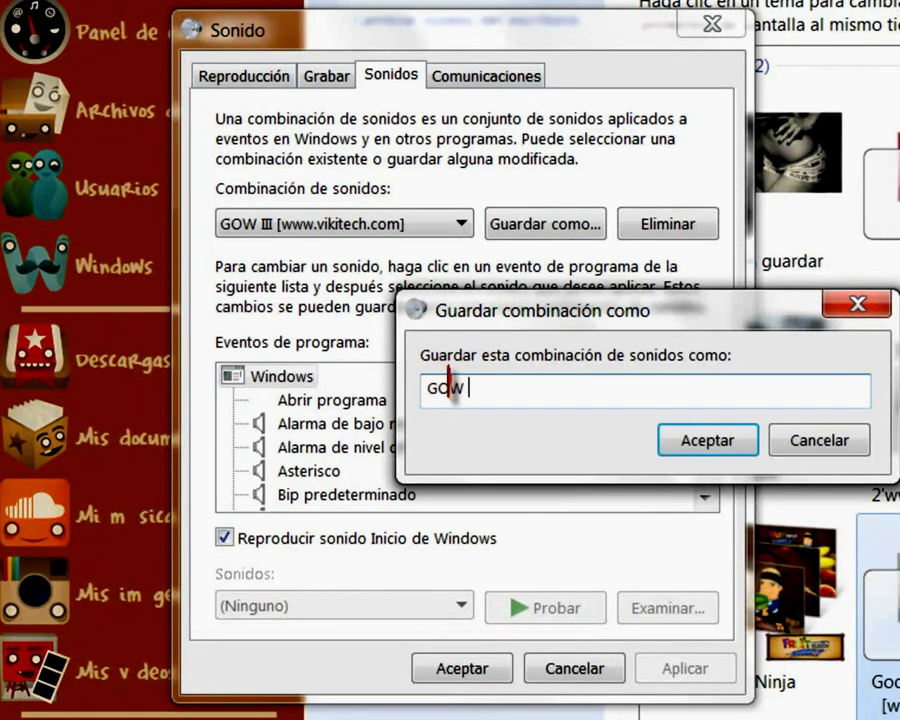
pyautogui.click(449, 387)
pyautogui.write('OW III +')
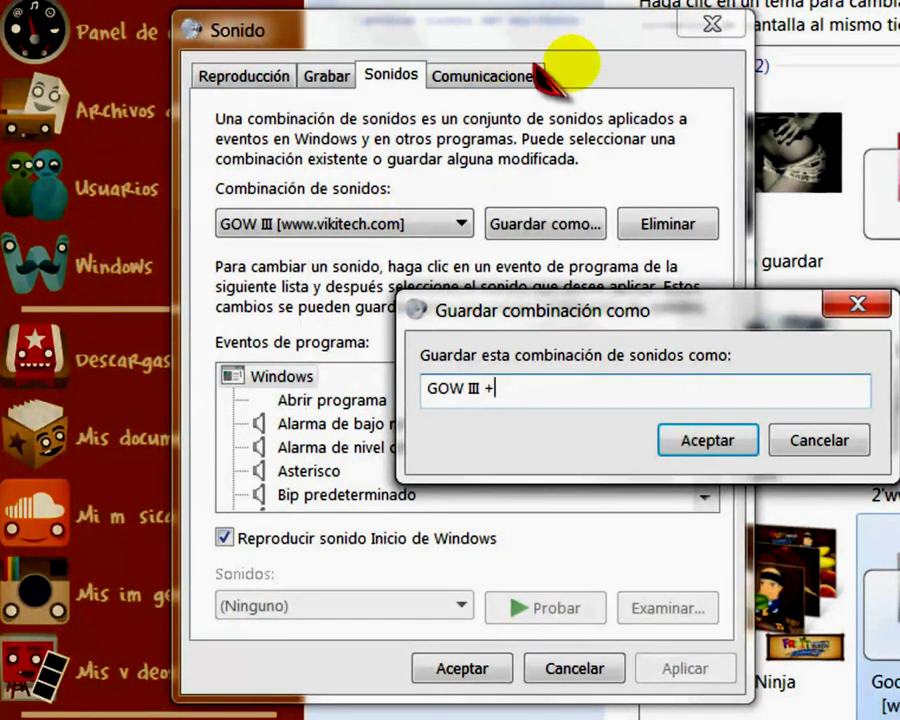
pyautogui.click(705, 440)
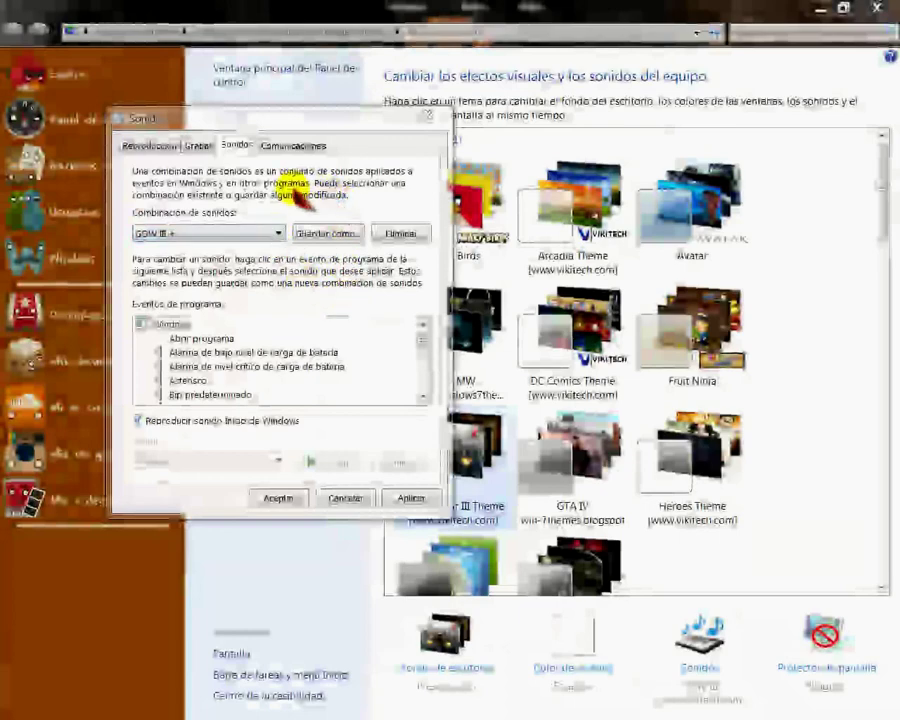
pyautogui.click(345, 497)
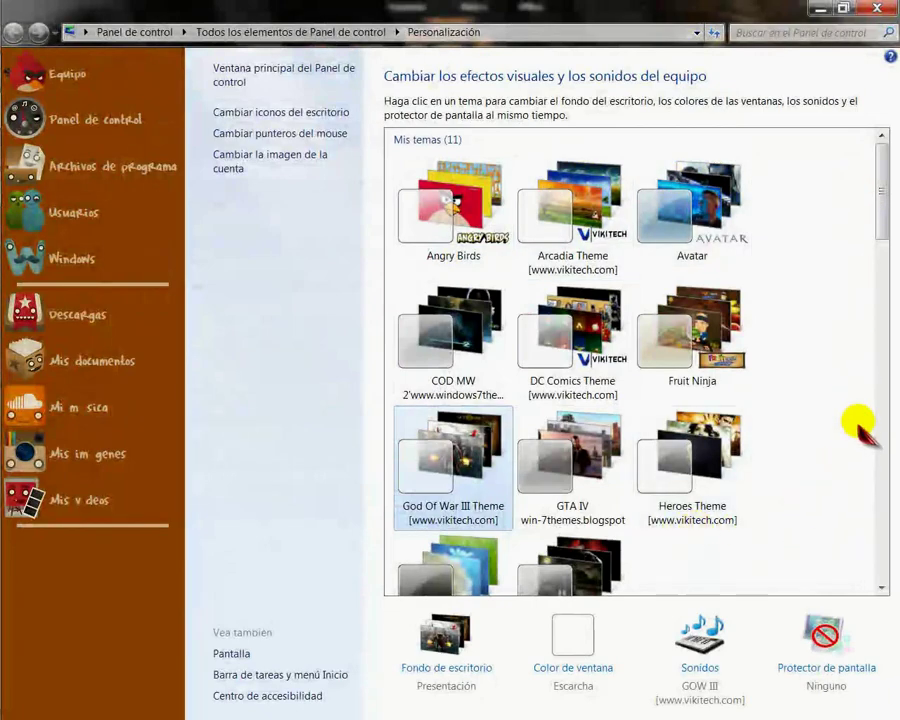
# - Apply the Negro (Dark pearl) Plantas theme and minimize the Personalización window
pyautogui.moveTo(879, 223)
pyautogui.mouseDown()
pyautogui.moveTo(875, 360)
pyautogui.moveTo(858, 368)
pyautogui.moveTo(878, 237)
pyautogui.mouseUp()
pyautogui.scroll(1, 884, 340)
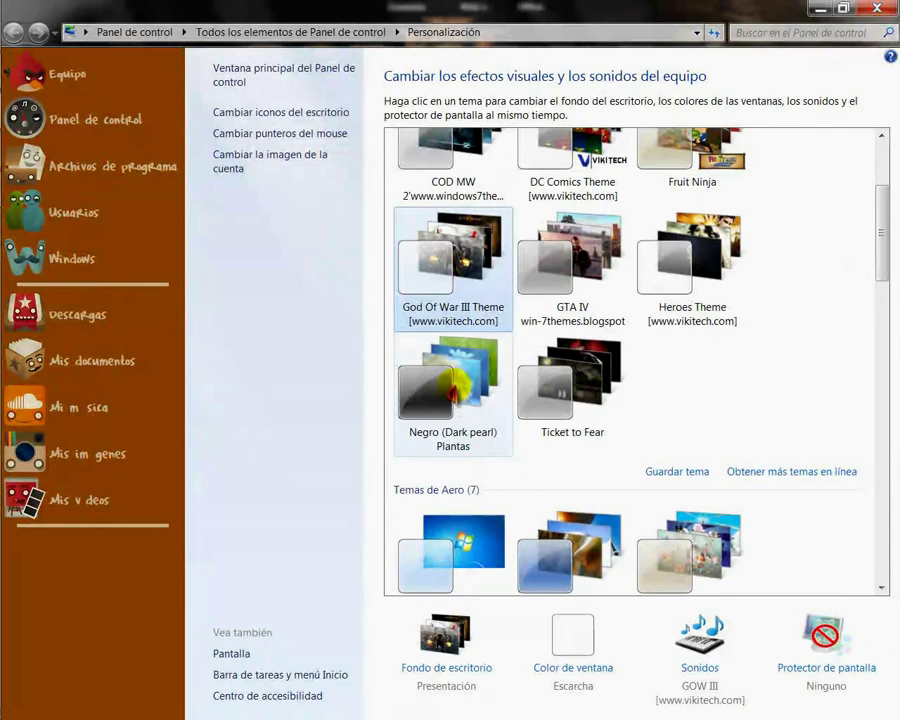
pyautogui.click(442, 378)
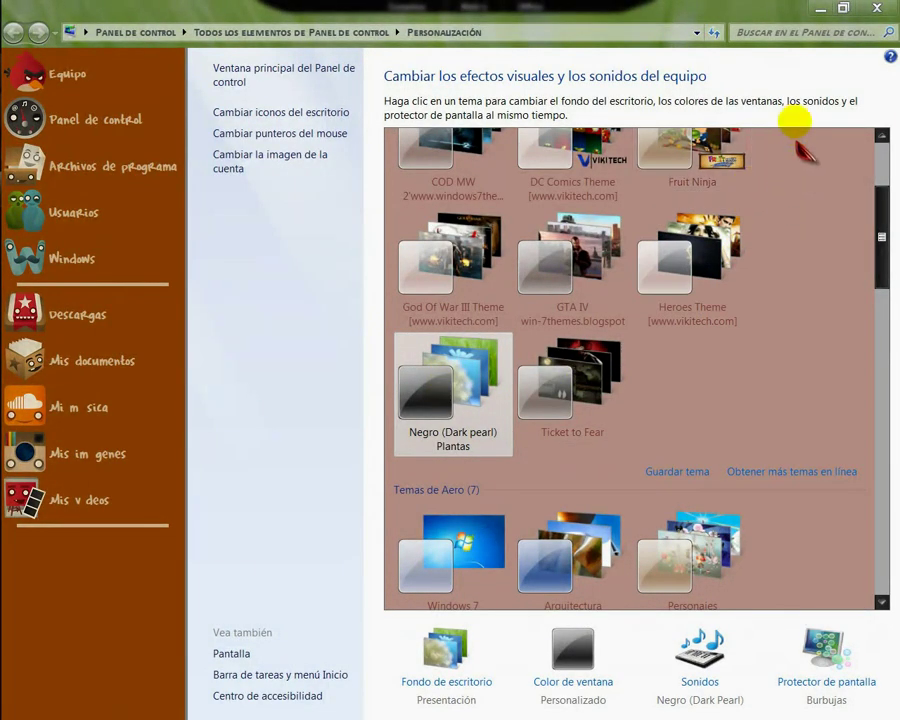
pyautogui.click(820, 9)
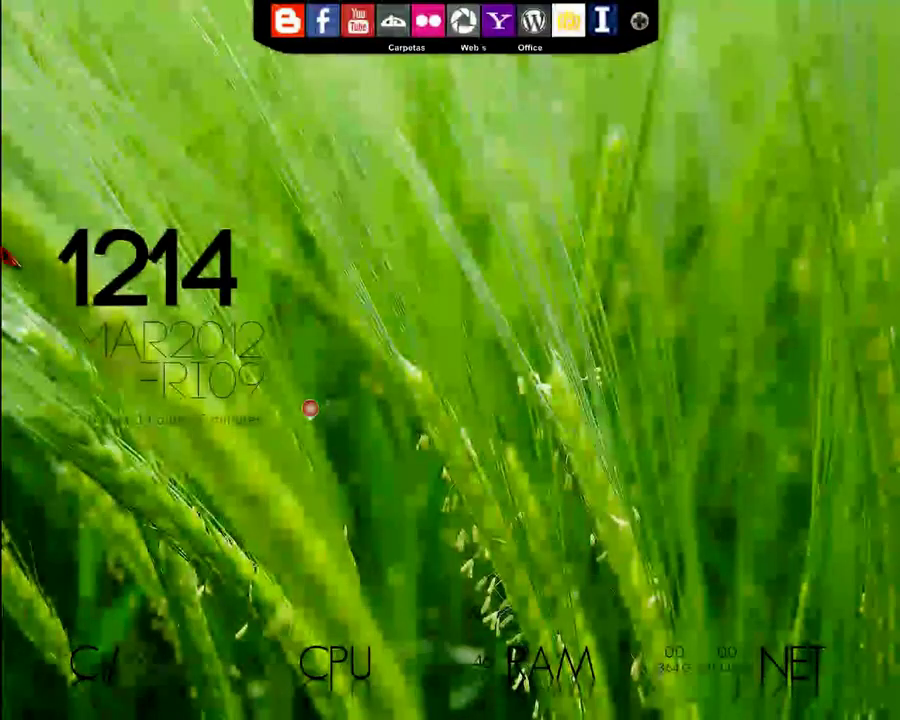
# - Restore the Personalización window and choose the GOW III + scheme in the theme's sound settings
pyautogui.moveTo(28, 302)
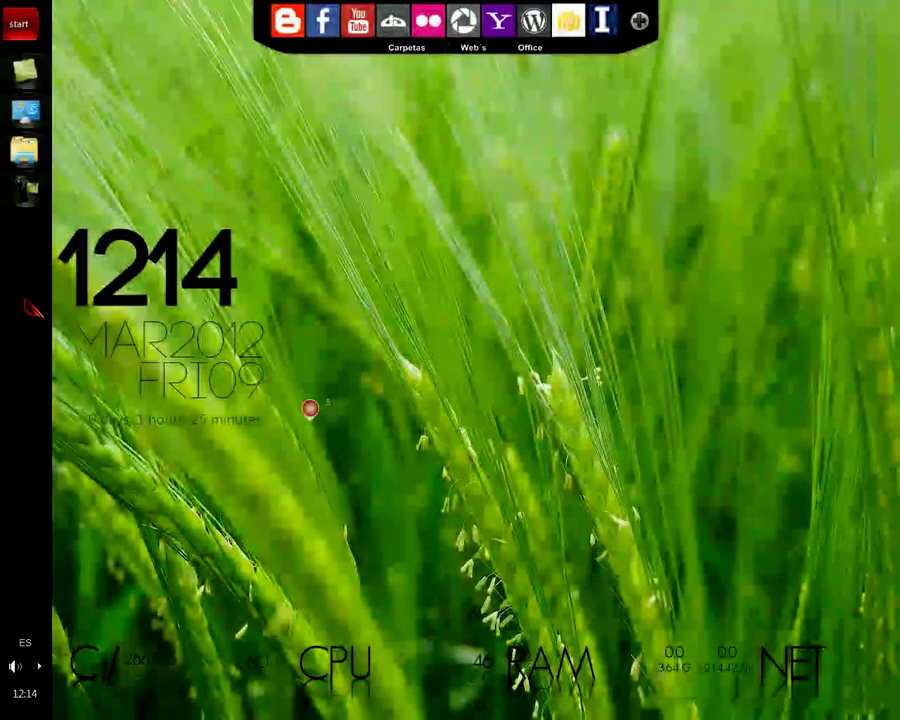
pyautogui.click(28, 112)
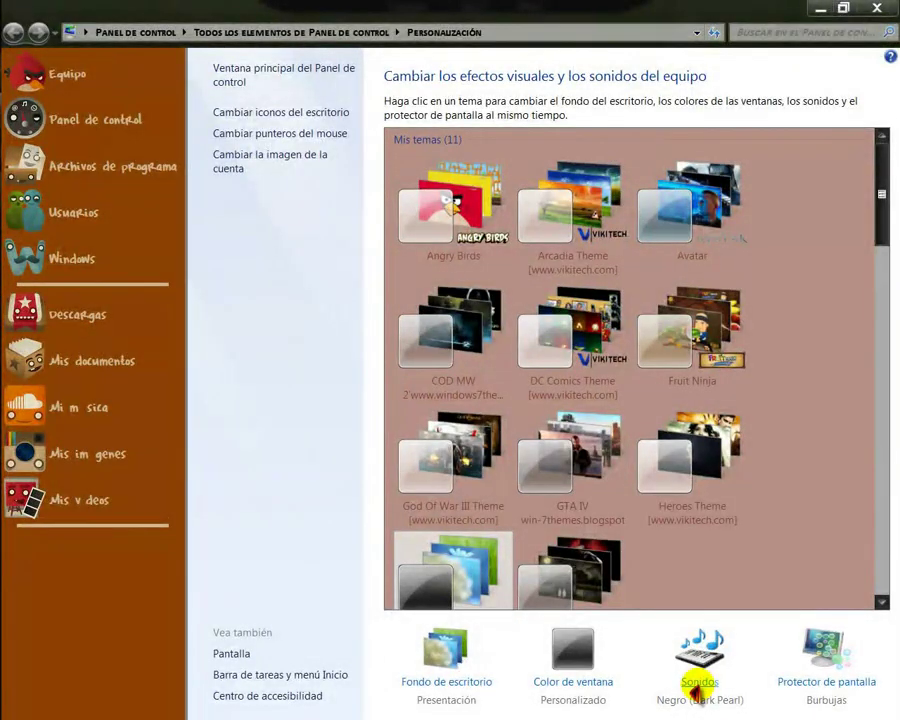
pyautogui.click(697, 684)
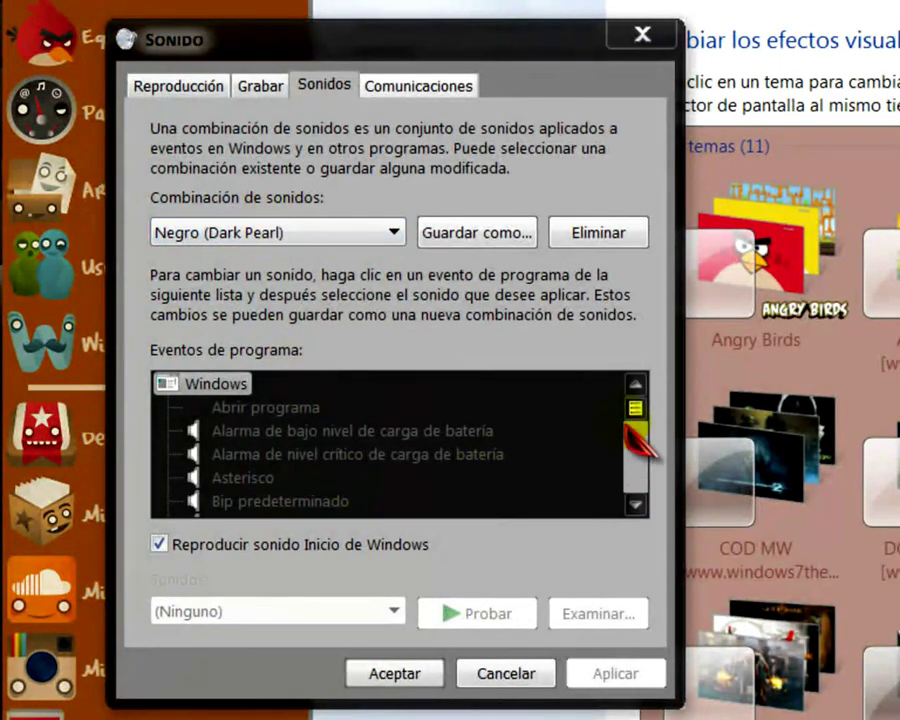
pyautogui.moveTo(630, 410); pyautogui.dragTo(630, 416)
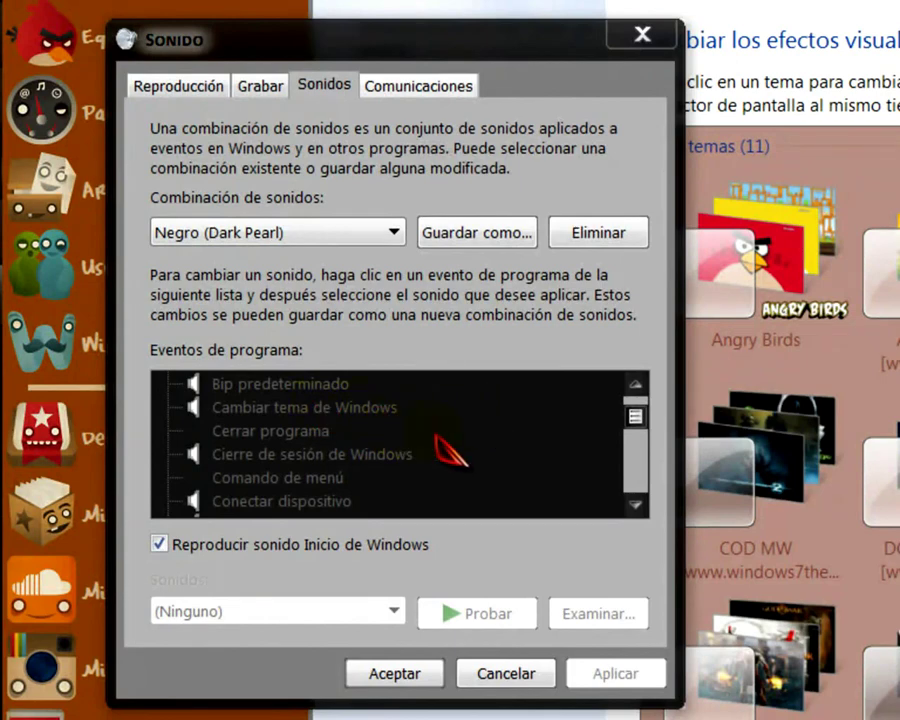
pyautogui.moveTo(639, 418); pyautogui.dragTo(634, 416)
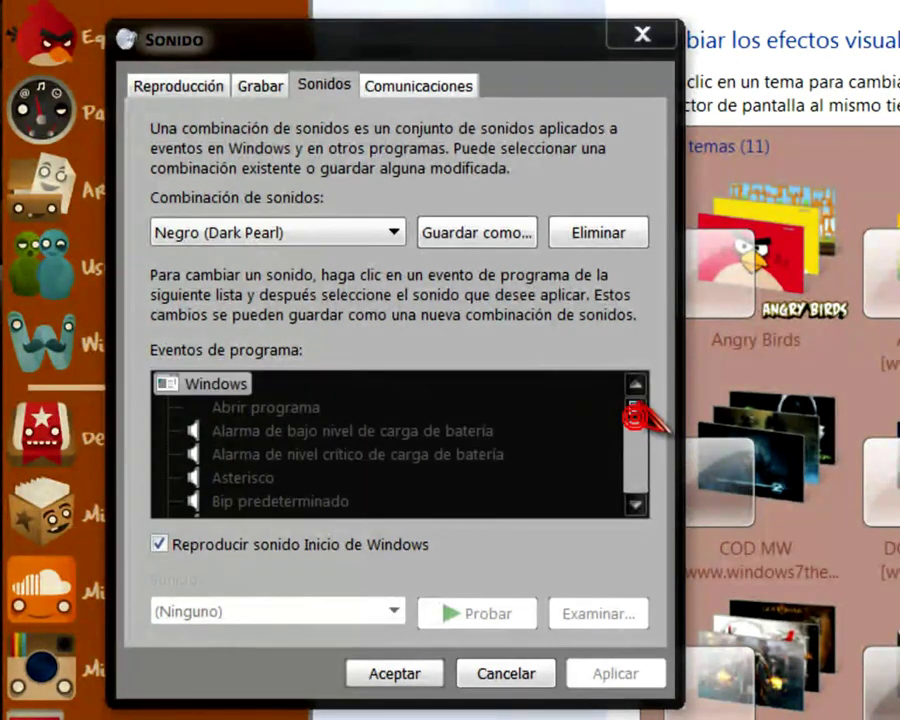
pyautogui.click(395, 232)
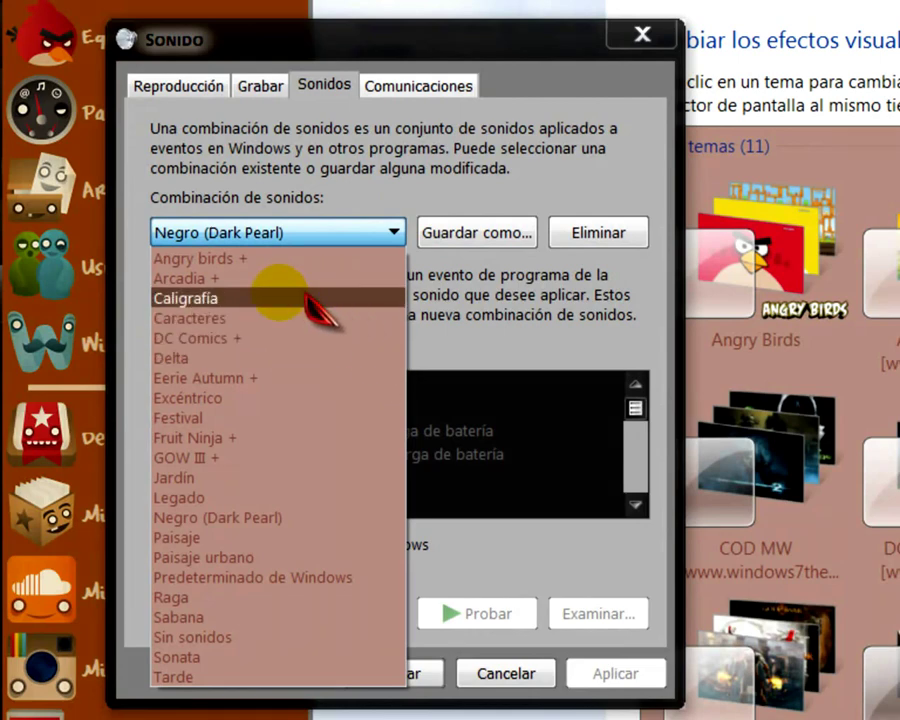
pyautogui.click(205, 462)
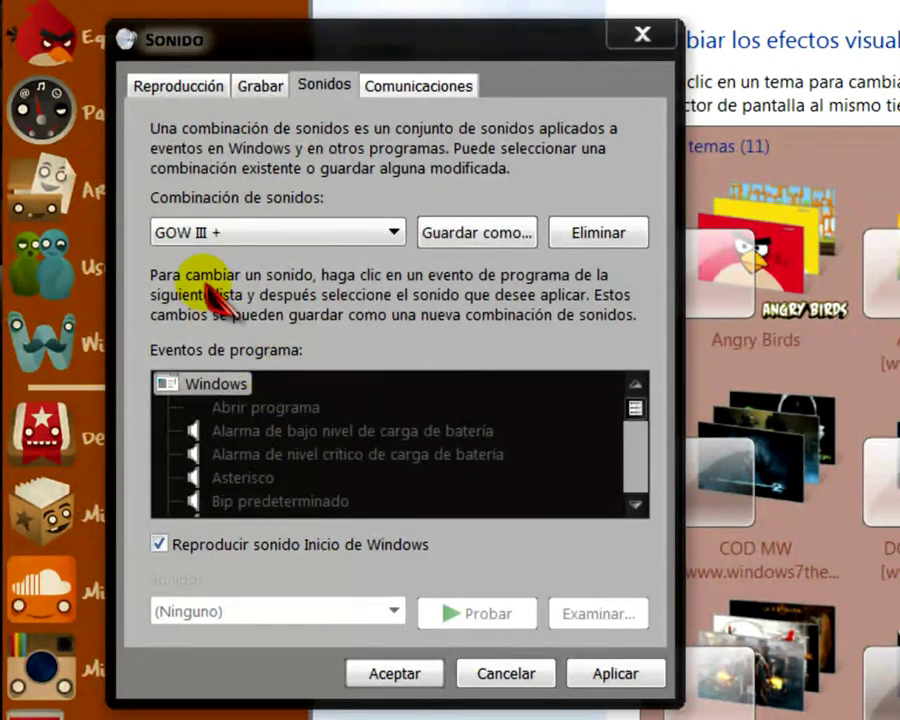
# - Preview the sound that GOW III + assigns to the Cambiar tema de Windows event
pyautogui.click(634, 505)
pyautogui.click(634, 505)
pyautogui.click(634, 505)
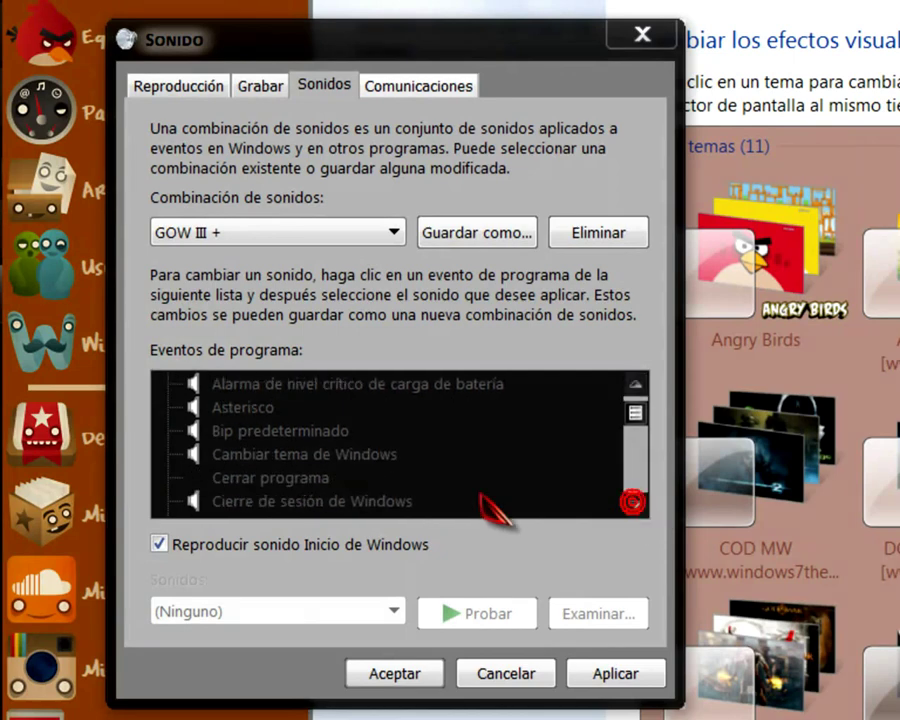
pyautogui.click(267, 456)
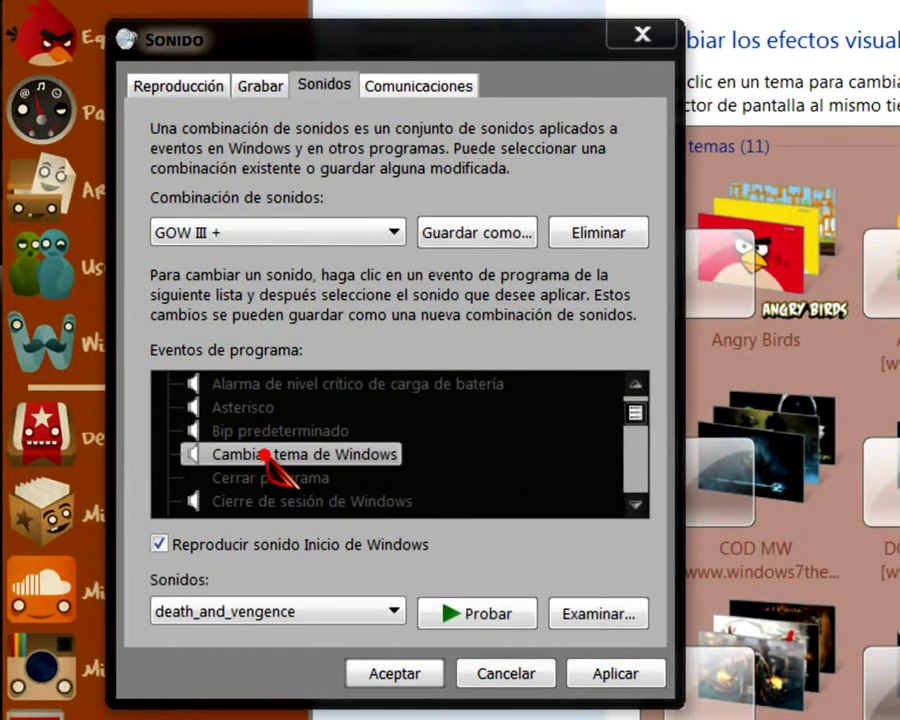
pyautogui.click(478, 612)
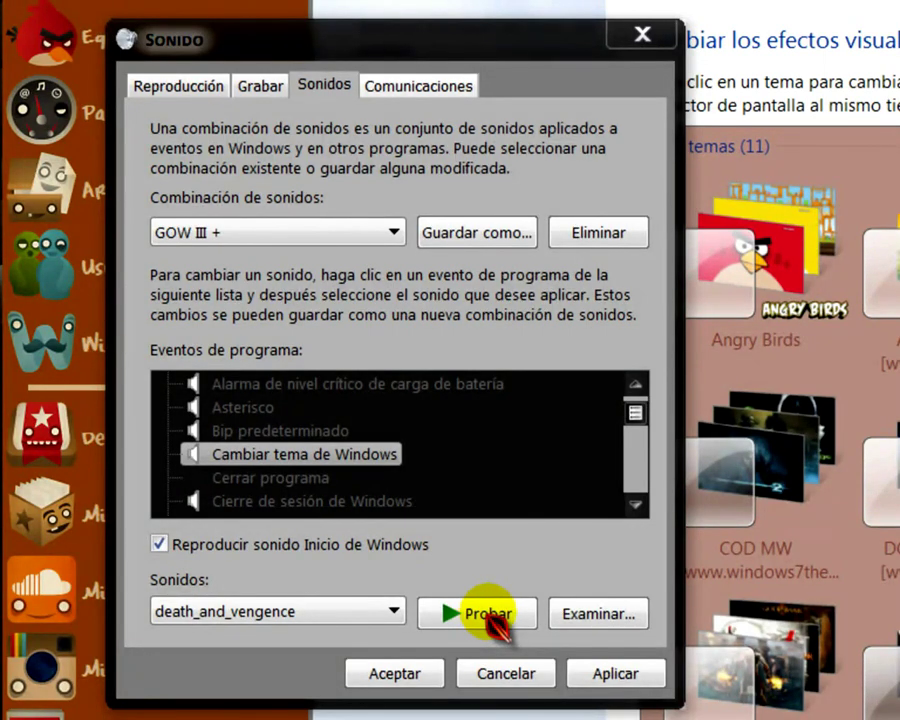
pyautogui.click(348, 456)
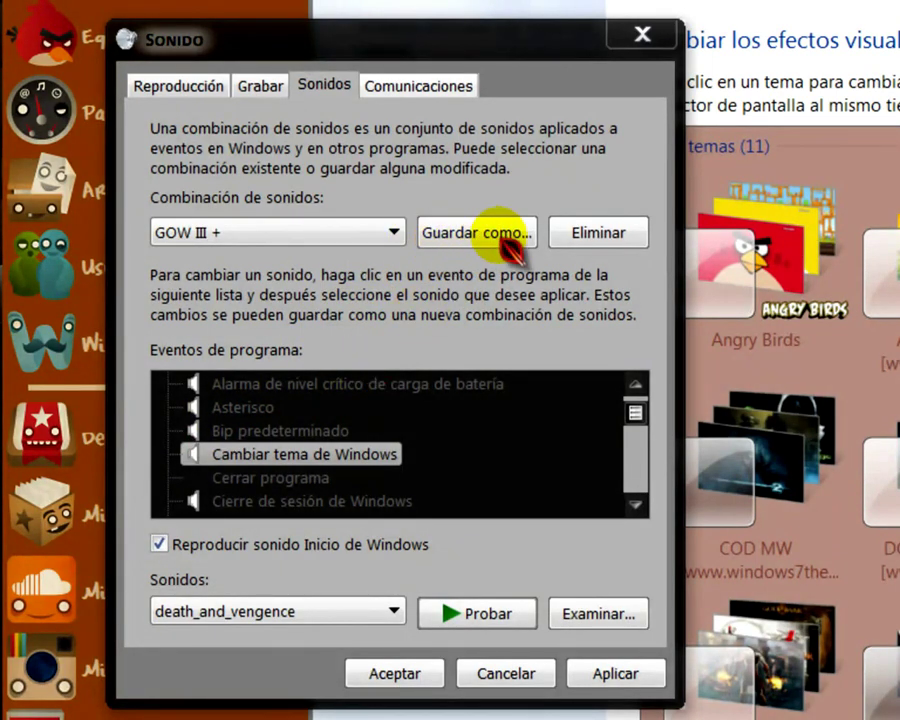
# - Switch the sound scheme to Eerie Autumn + and preview its Cambiar tema de Windows sound
pyautogui.click(395, 232)
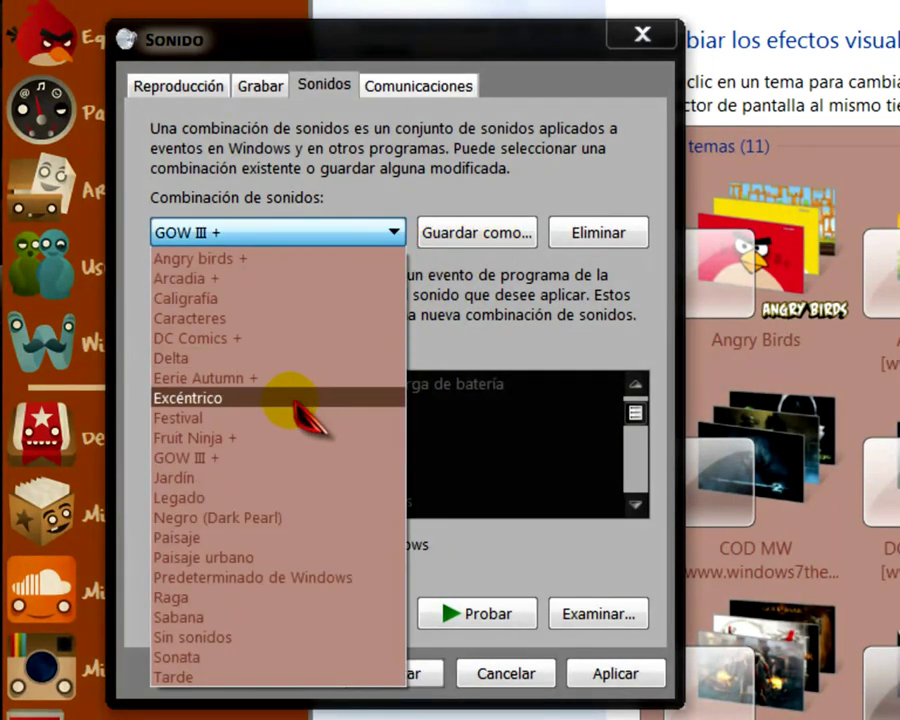
pyautogui.click(224, 378)
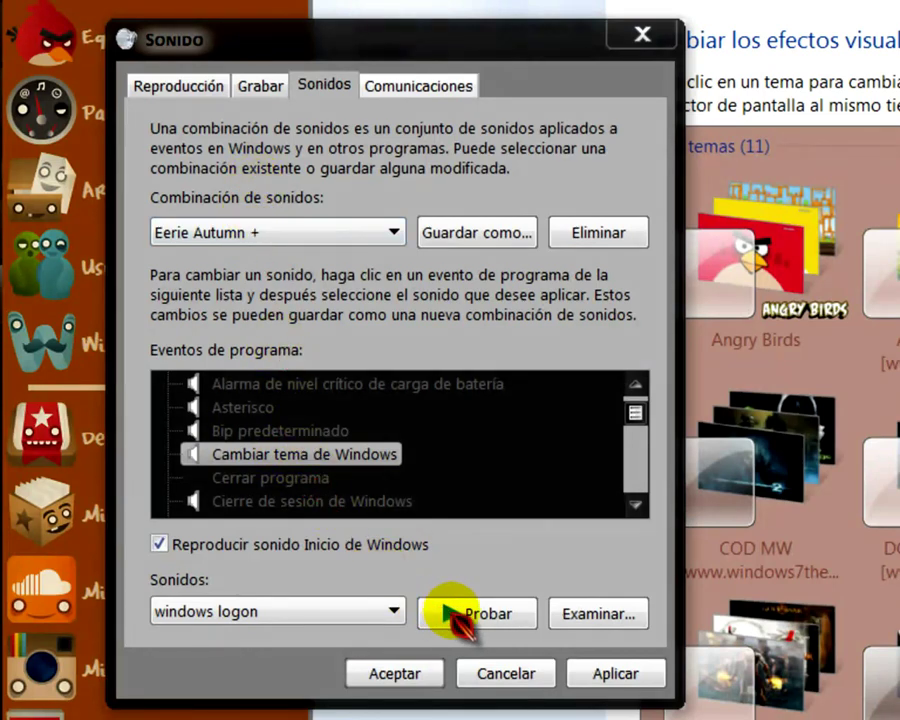
pyautogui.click(484, 611)
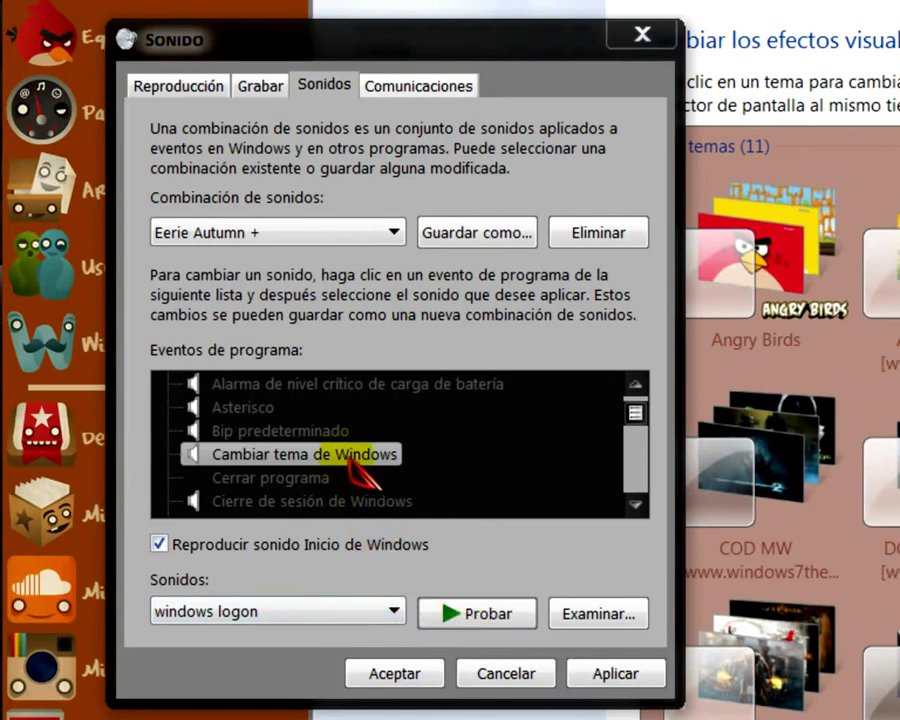
# - Reposition the Sonido dialog over the Personalización window and set the sound scheme to GOW III +
pyautogui.click(393, 232)
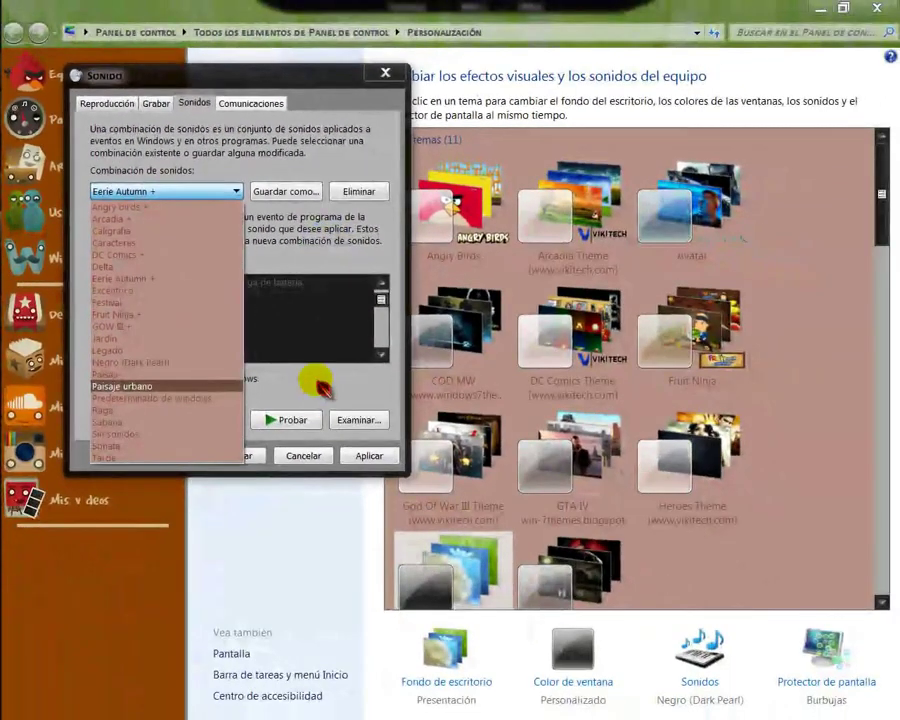
pyautogui.click(268, 385)
pyautogui.moveTo(268, 78); pyautogui.dragTo(802, 339)
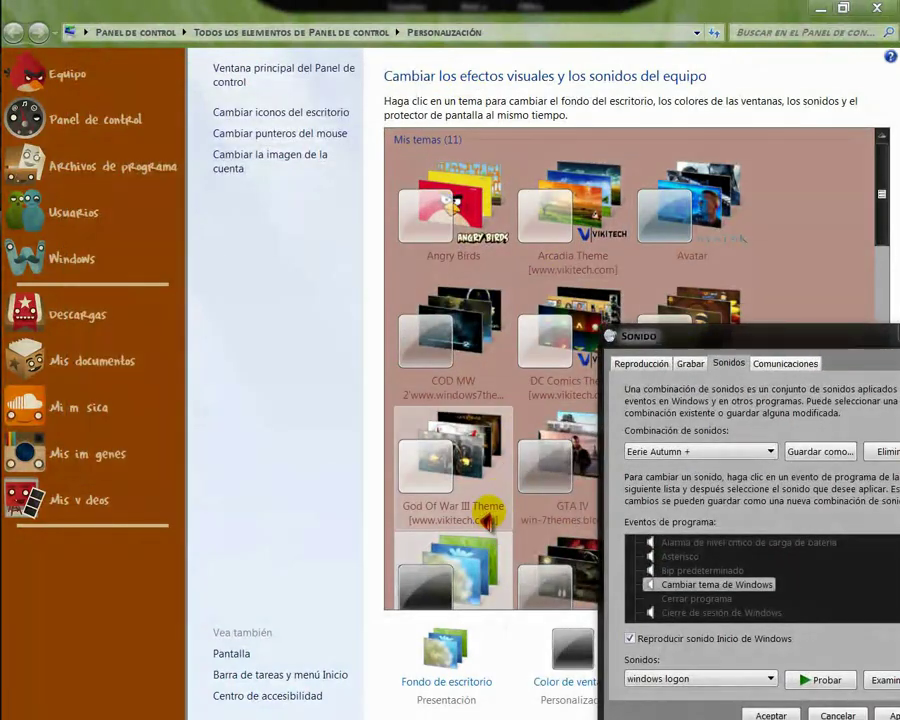
pyautogui.click(487, 518)
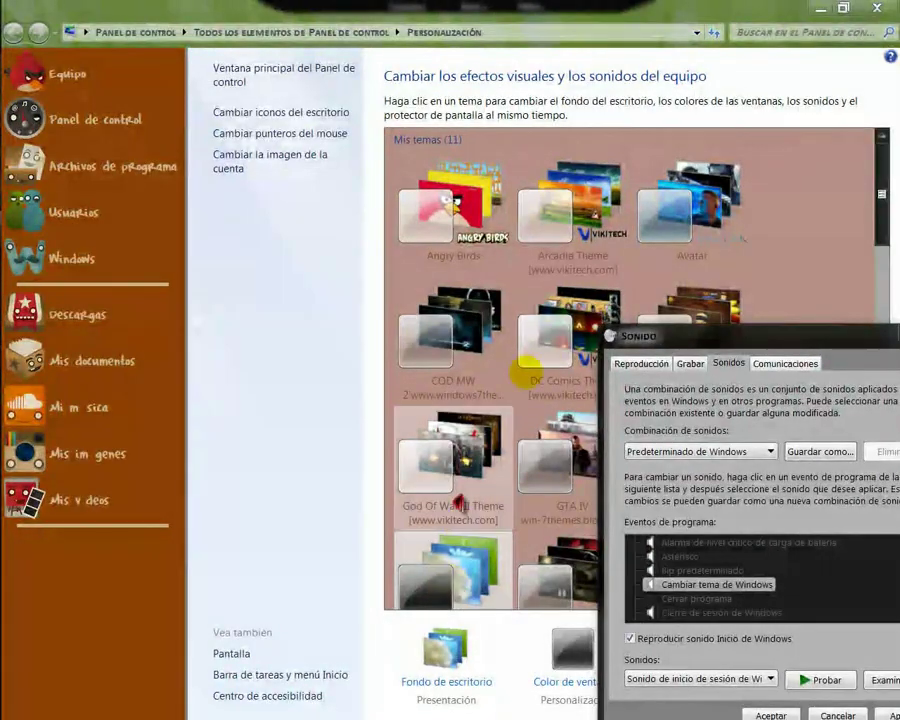
pyautogui.moveTo(745, 343); pyautogui.dragTo(345, 139)
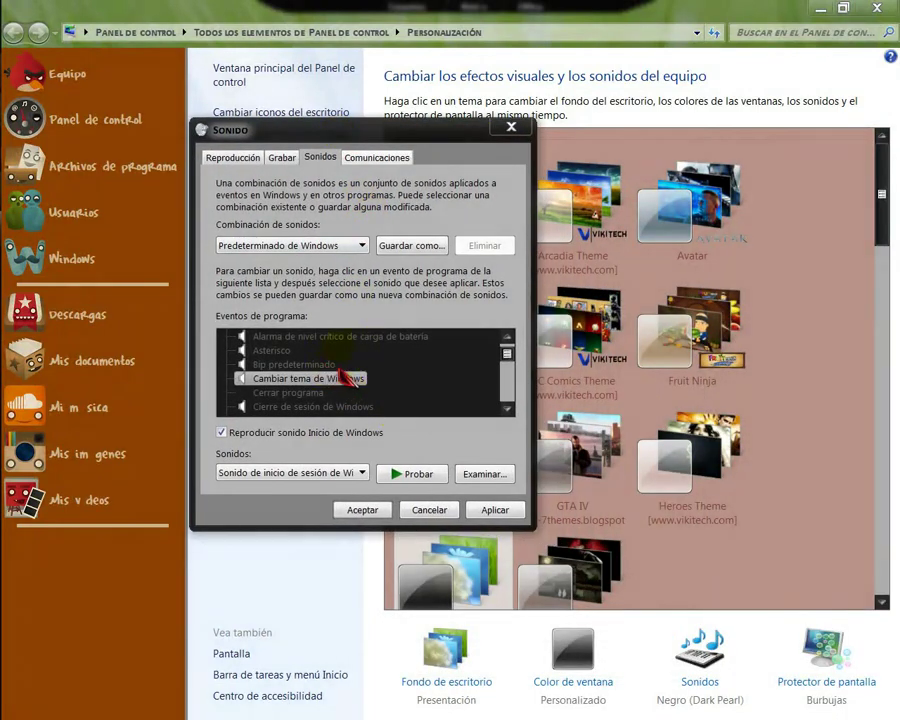
pyautogui.click(350, 245)
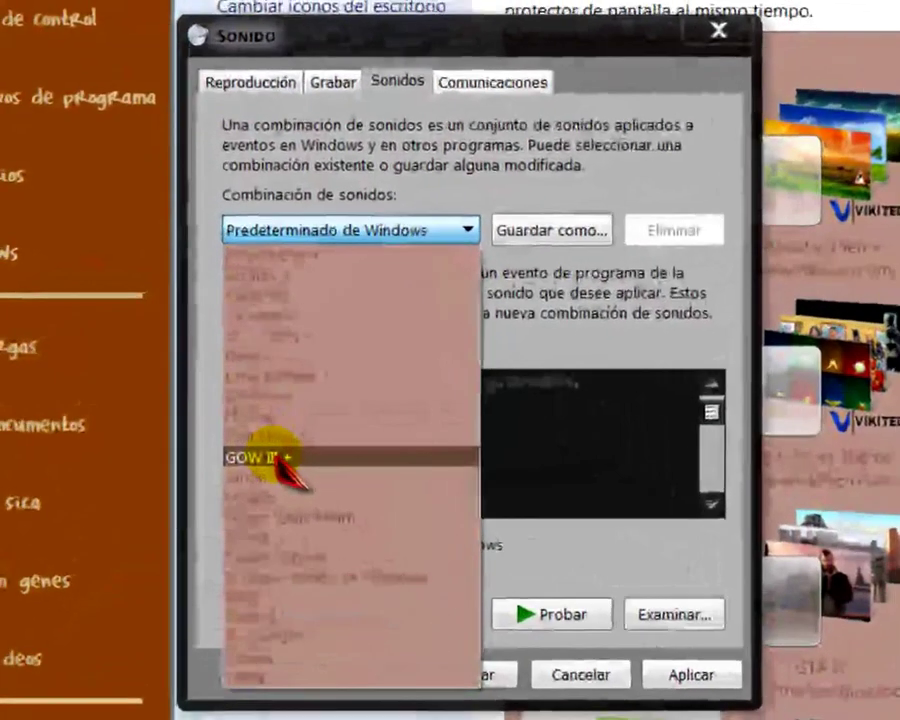
pyautogui.click(283, 458)
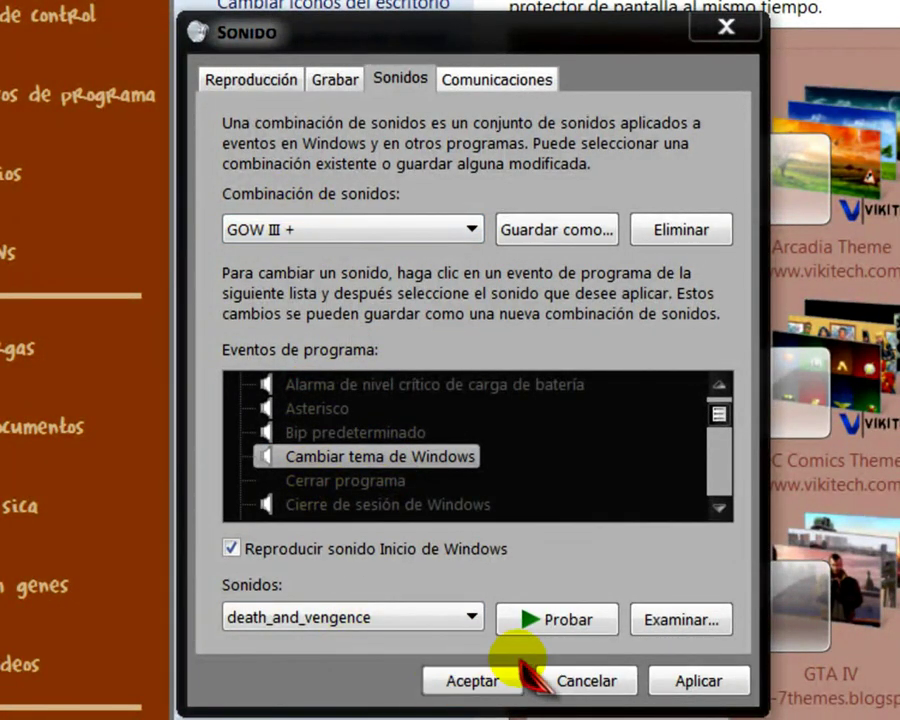
# - Copy the address of the God Of Wa theme folder while browsing for the Cambiar tema de Windows sound, and leave the browser without choosing a file
pyautogui.click(680, 620)
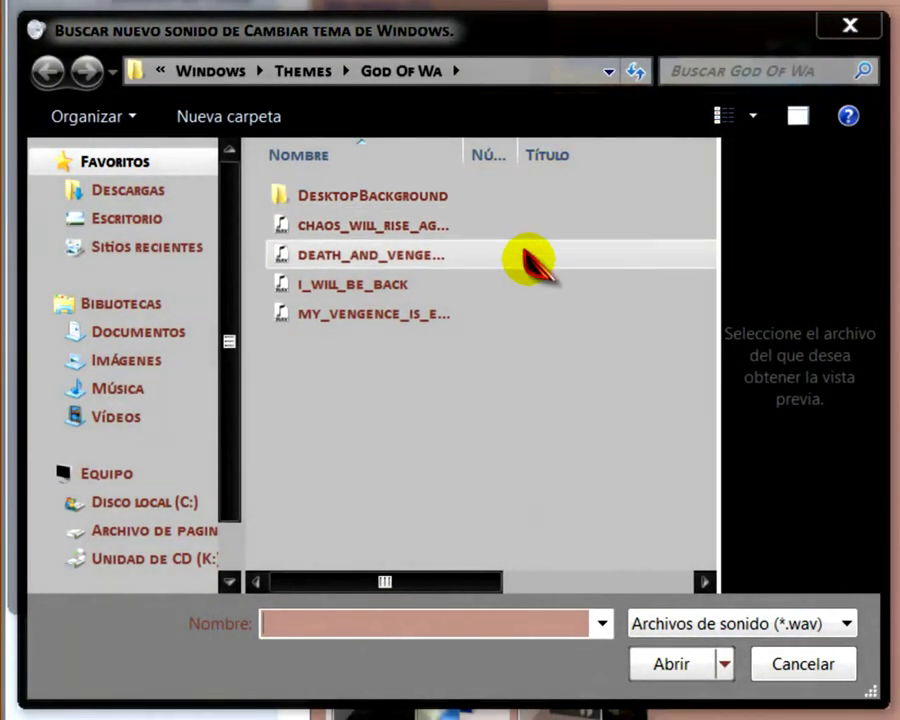
pyautogui.click(339, 257)
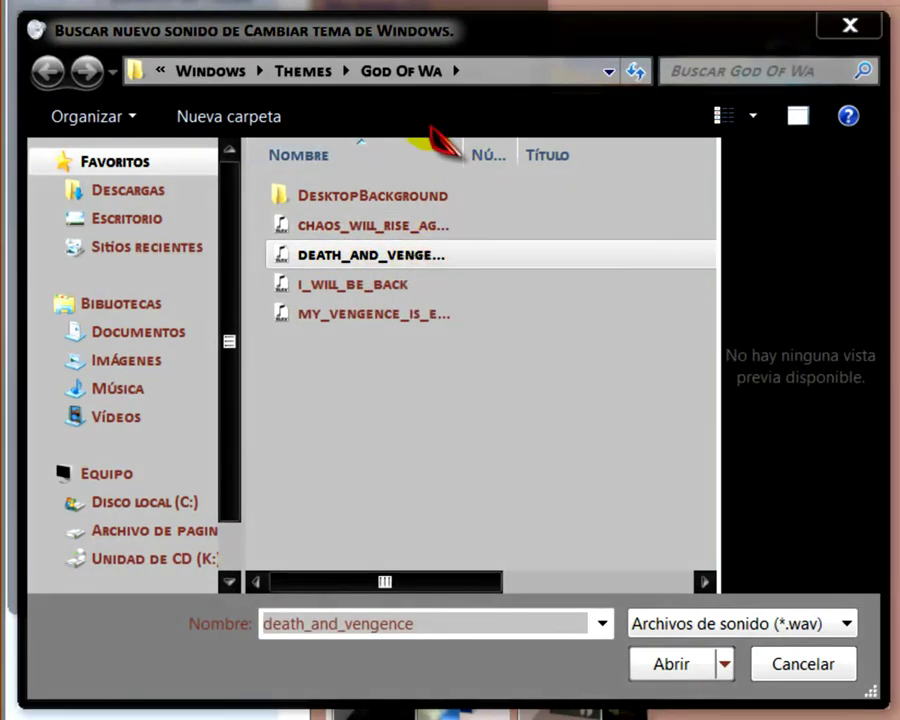
pyautogui.moveTo(468, 160)
pyautogui.mouseDown()
pyautogui.moveTo(446, 161)
pyautogui.moveTo(500, 158)
pyautogui.mouseUp()
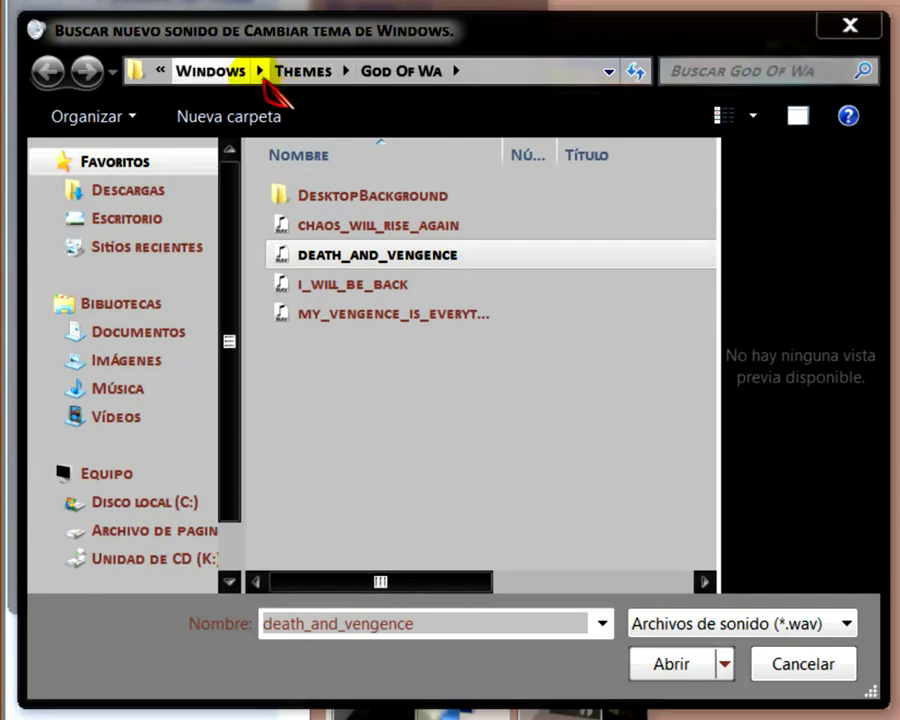
pyautogui.rightClick(224, 81)
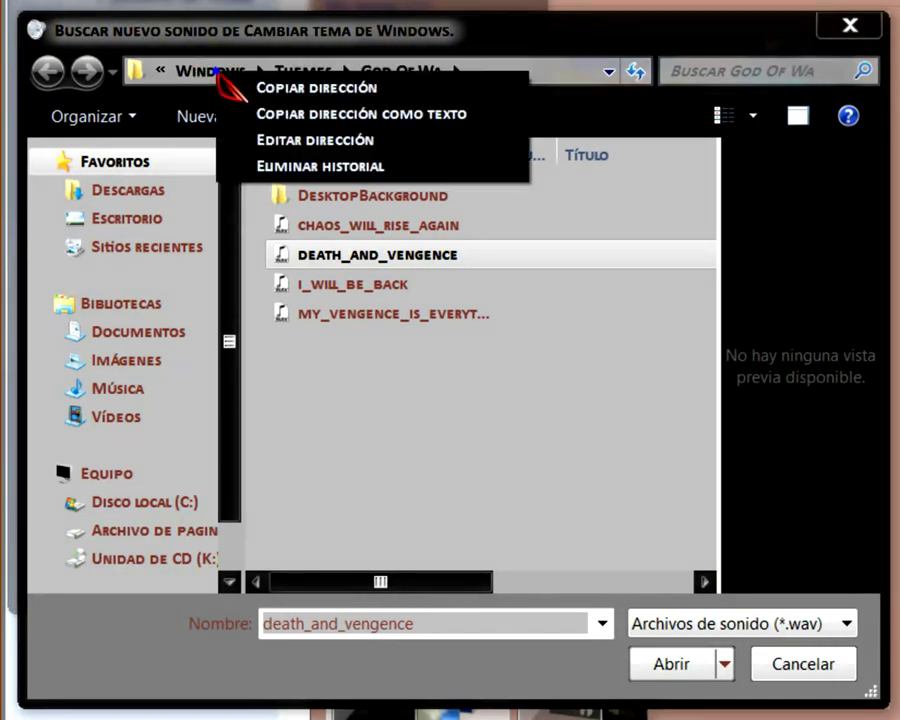
pyautogui.click(352, 88)
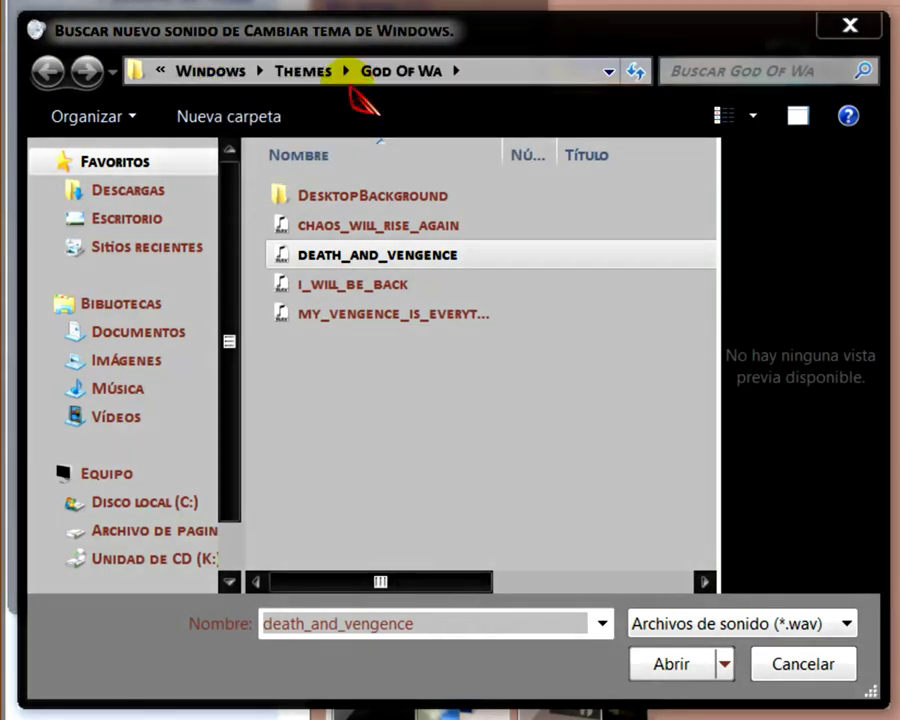
pyautogui.click(806, 674)
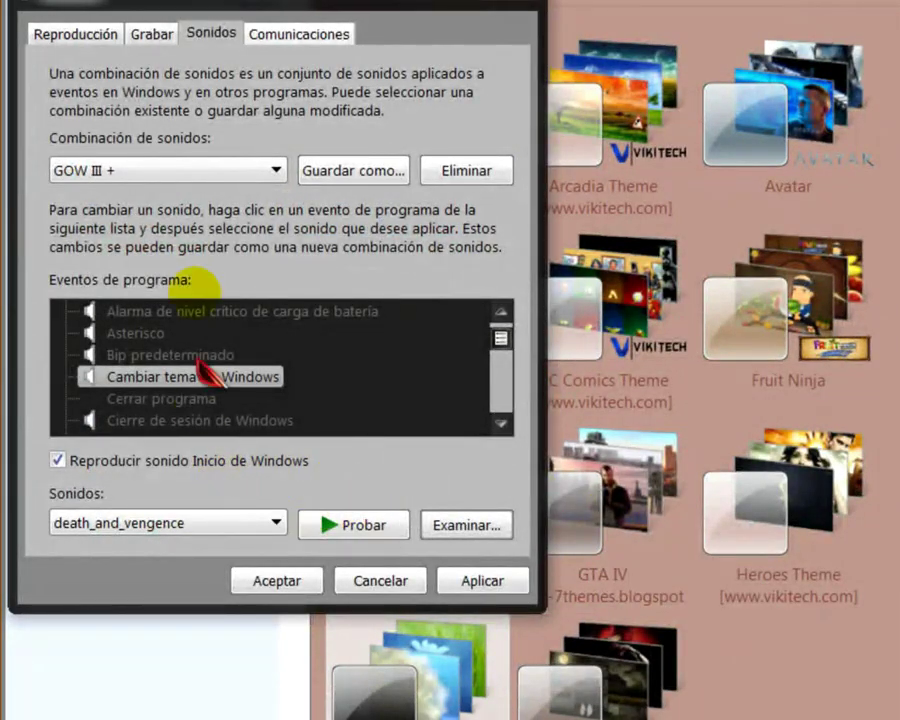
# - Switch the sound scheme to Negro (Dark Pearl) and browse for its Cambiar tema de Windows sound in the God Of Wa folder using the copied address
pyautogui.click(272, 170)
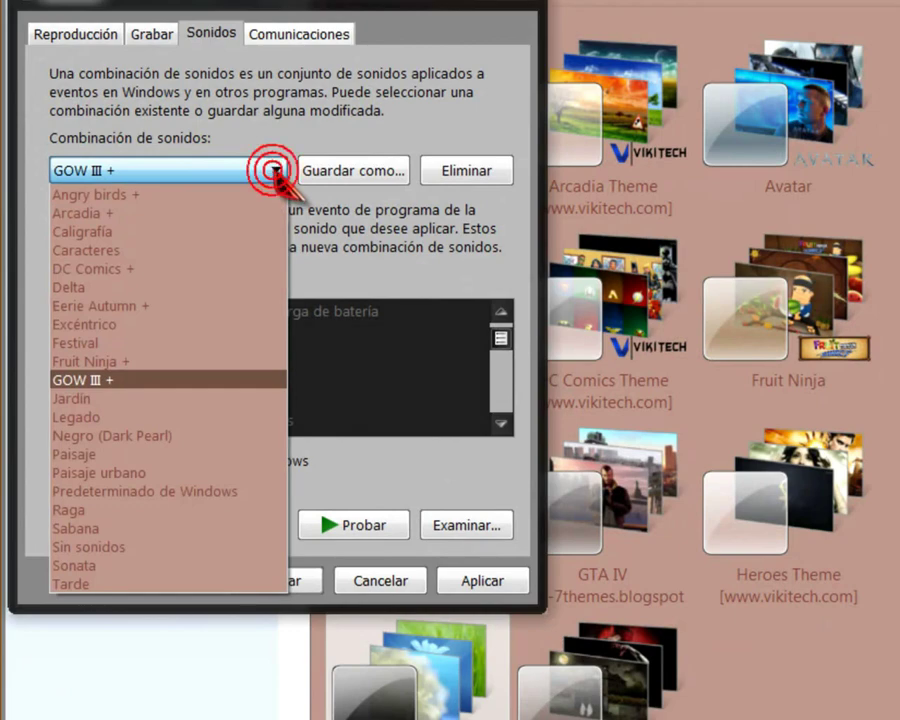
pyautogui.click(78, 436)
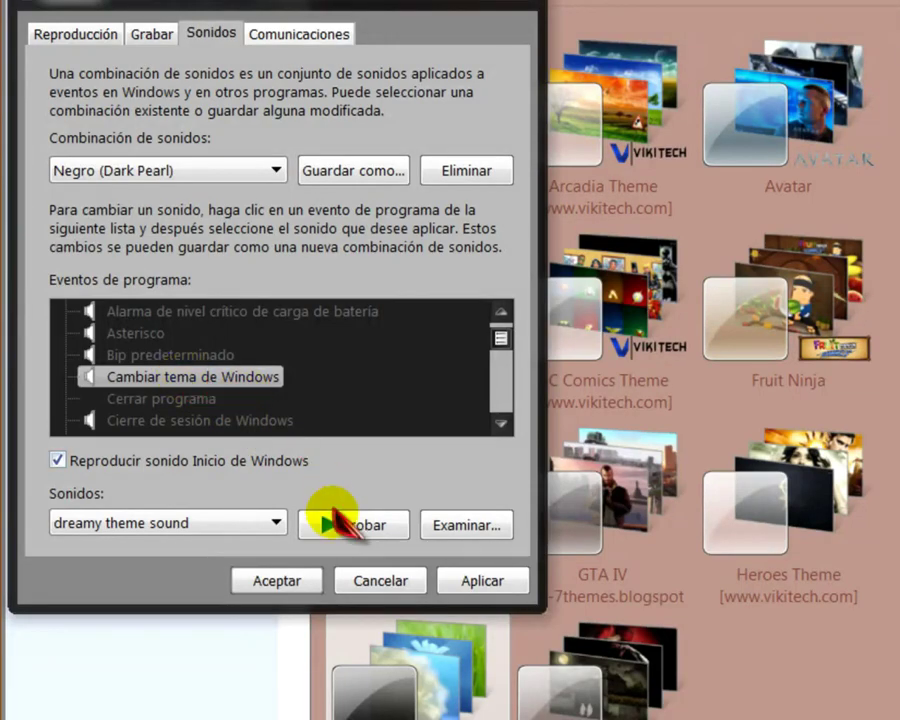
pyautogui.click(470, 527)
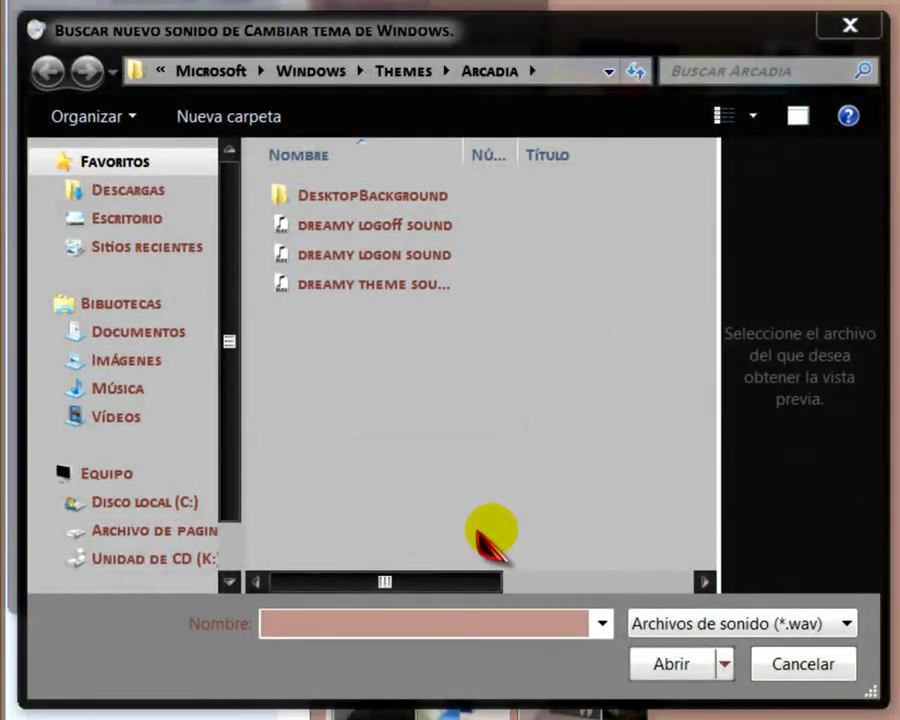
pyautogui.click(295, 621)
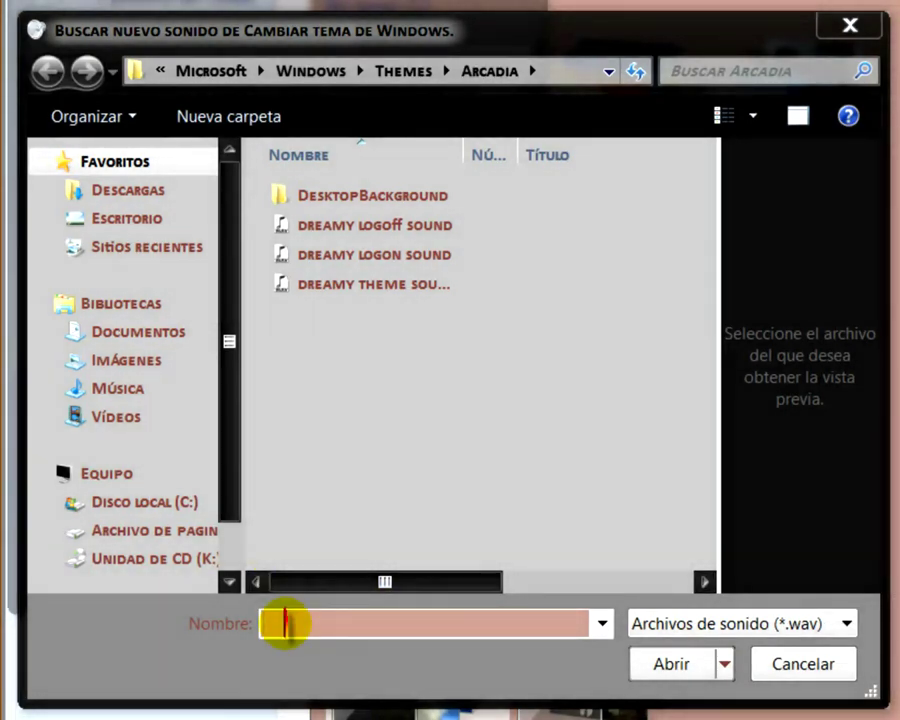
pyautogui.rightClick(285, 622)
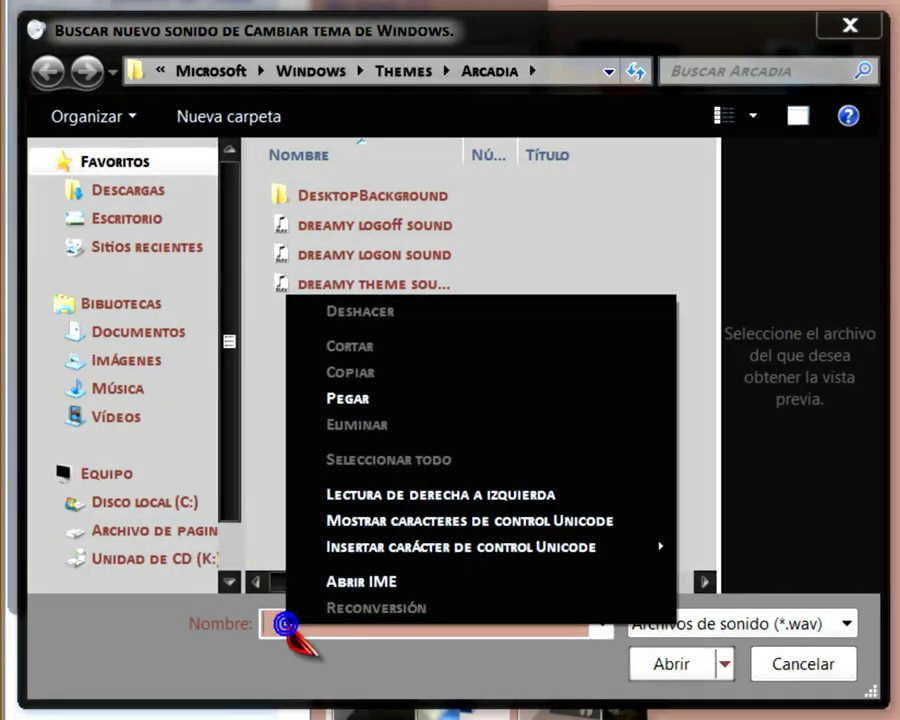
pyautogui.click(364, 397)
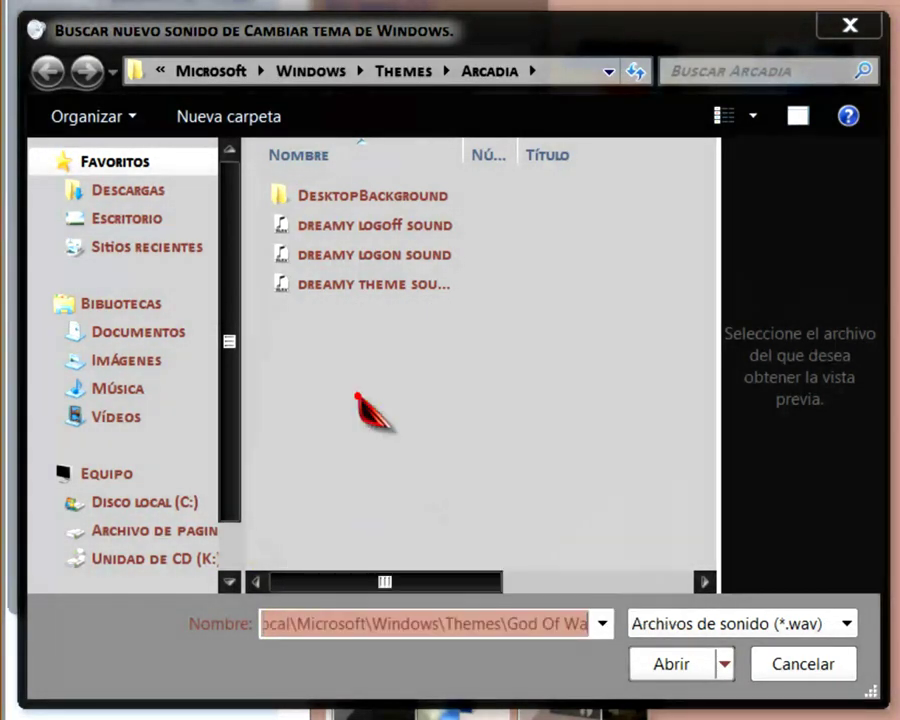
pyautogui.click(676, 664)
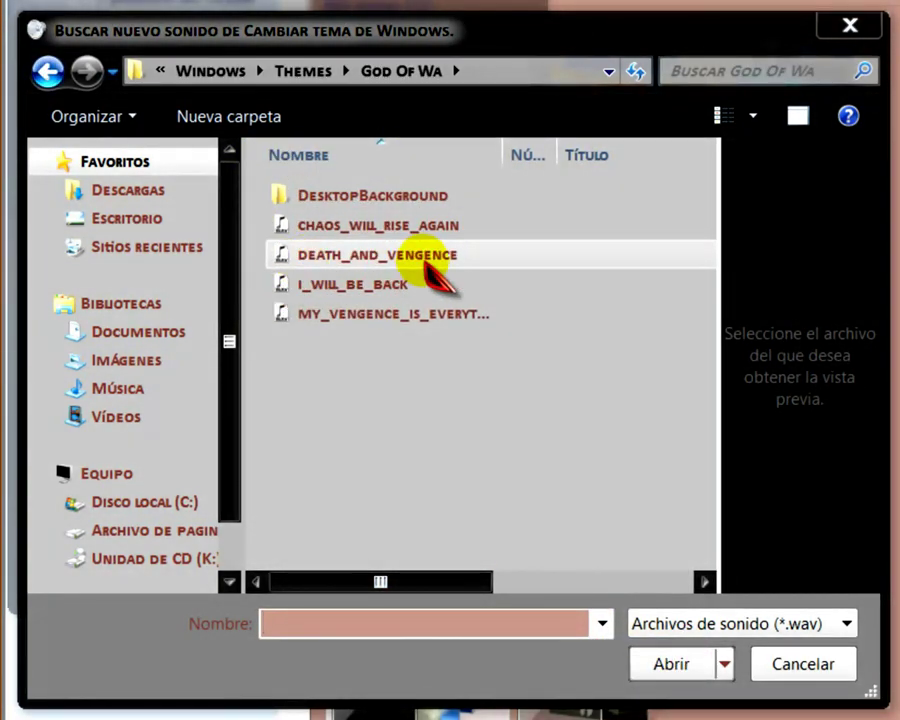
# - Assign death_and_vengence to the Cambiar tema de Windows event, apply the change and accept the Sonido dialog
pyautogui.click(338, 256)
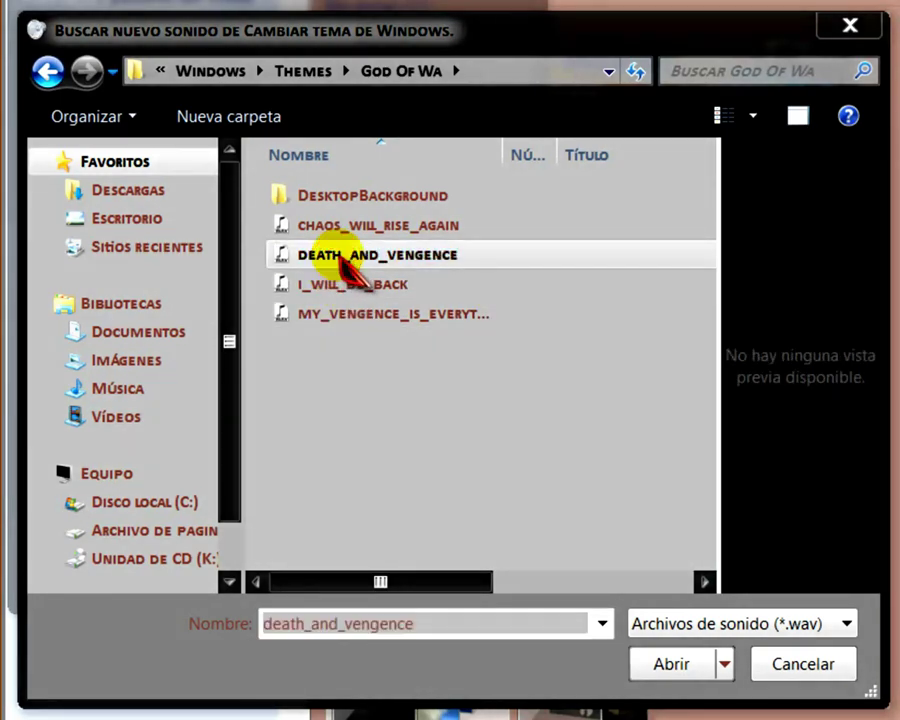
pyautogui.click(676, 666)
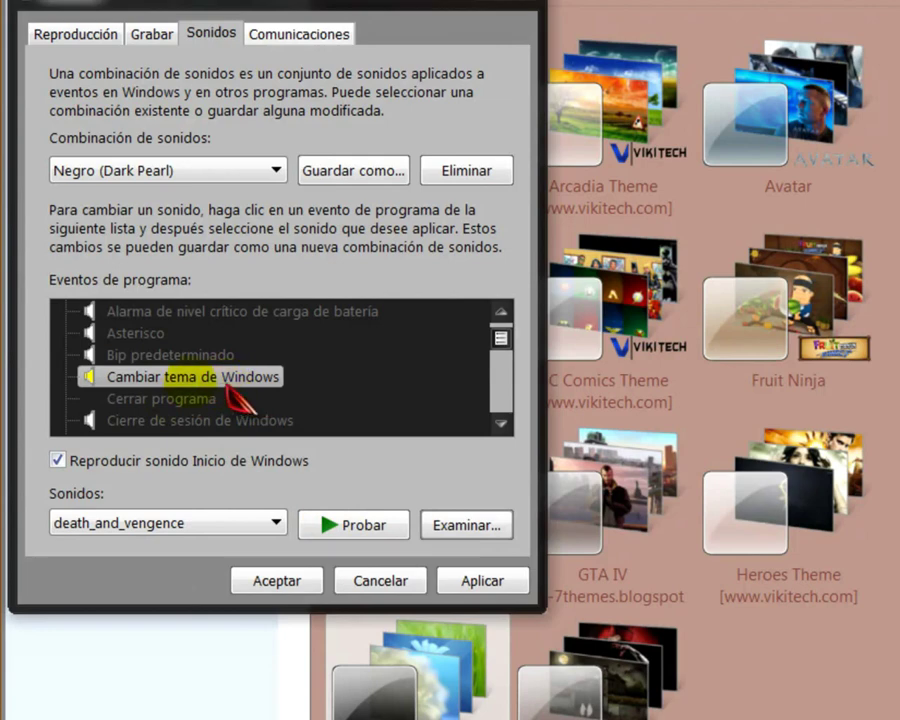
pyautogui.click(484, 582)
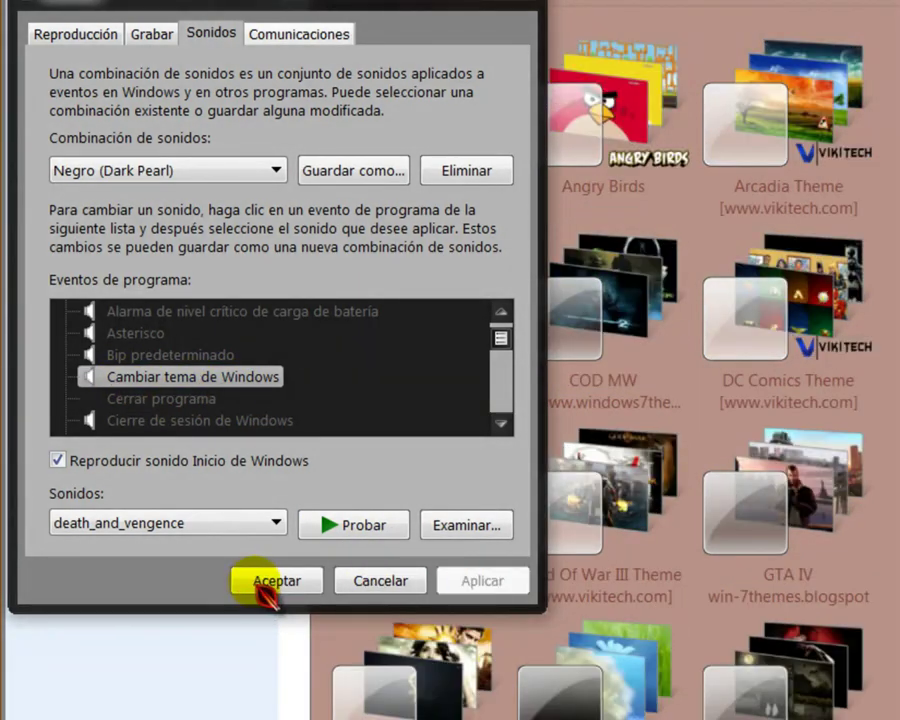
pyautogui.click(268, 585)
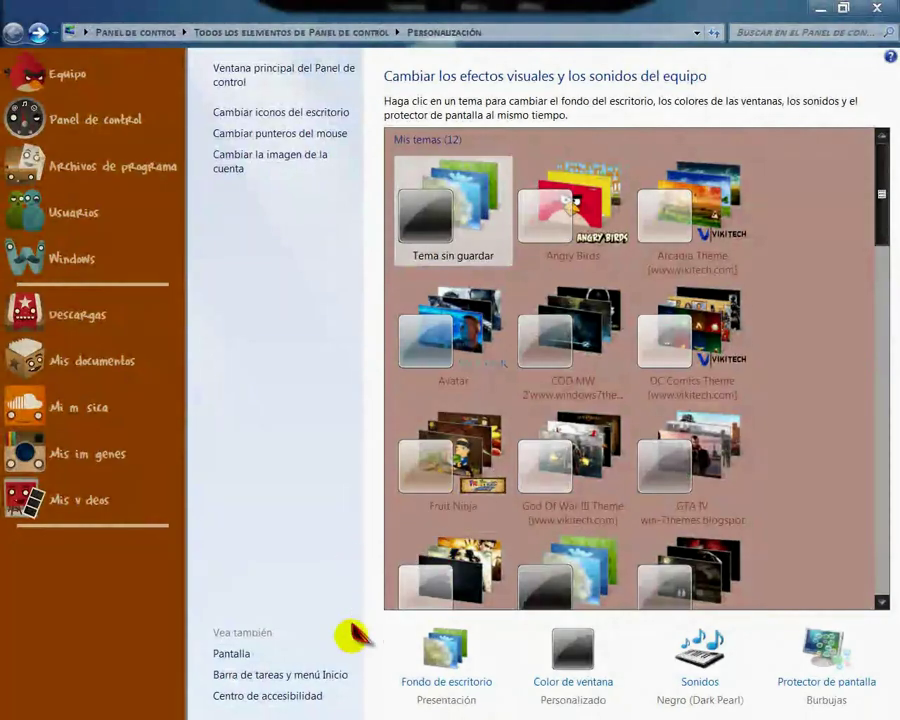
pyautogui.click(432, 688)
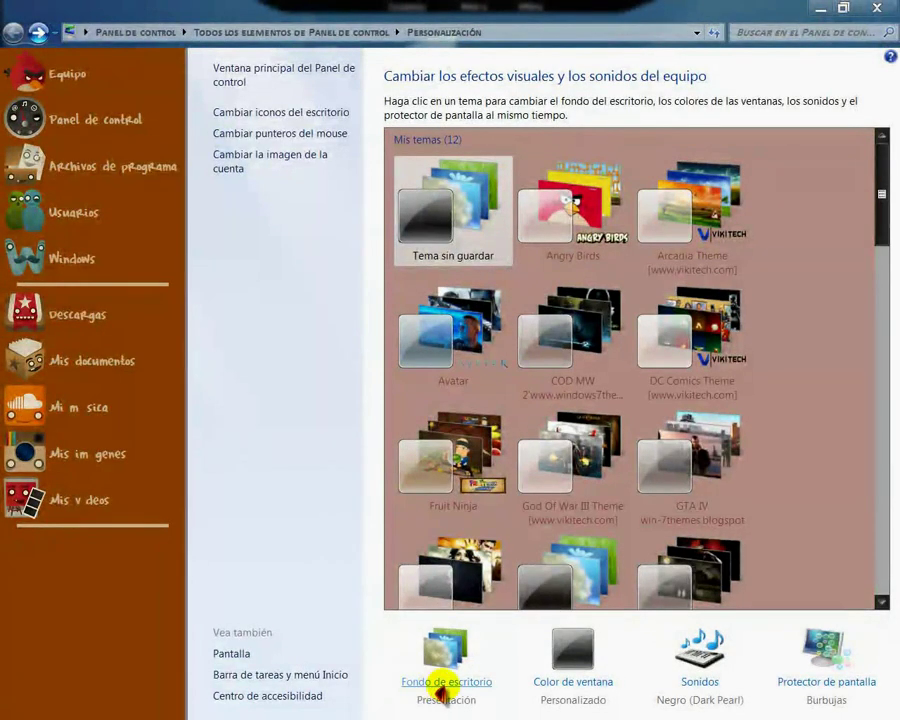
pyautogui.click(838, 681)
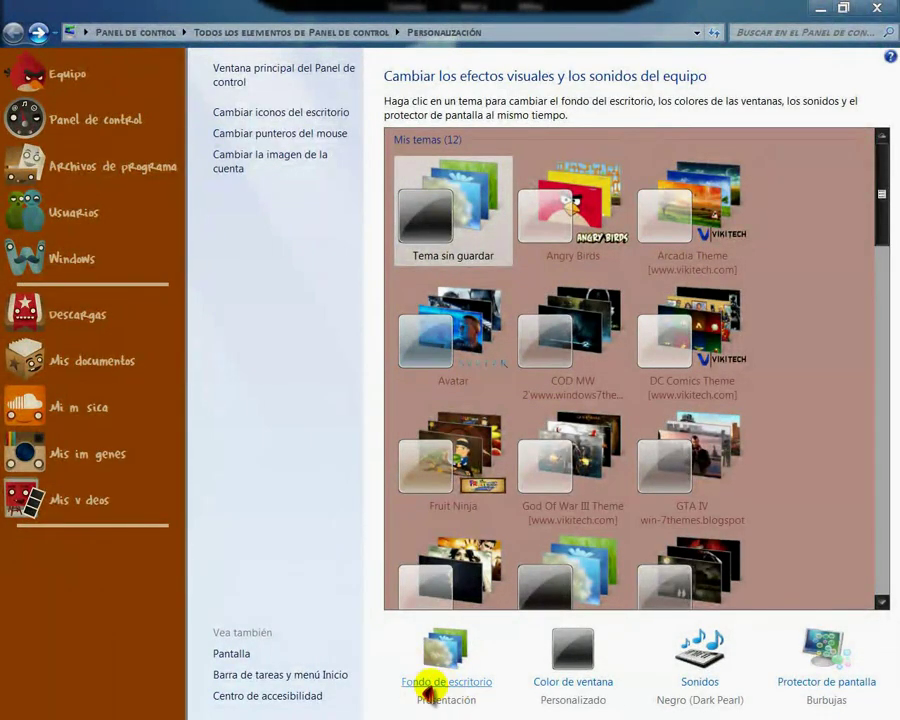
# - Minimize the Personalización window, view the subfolders of the Wallpapers folder from the desktop dock, and close it
pyautogui.click(820, 9)
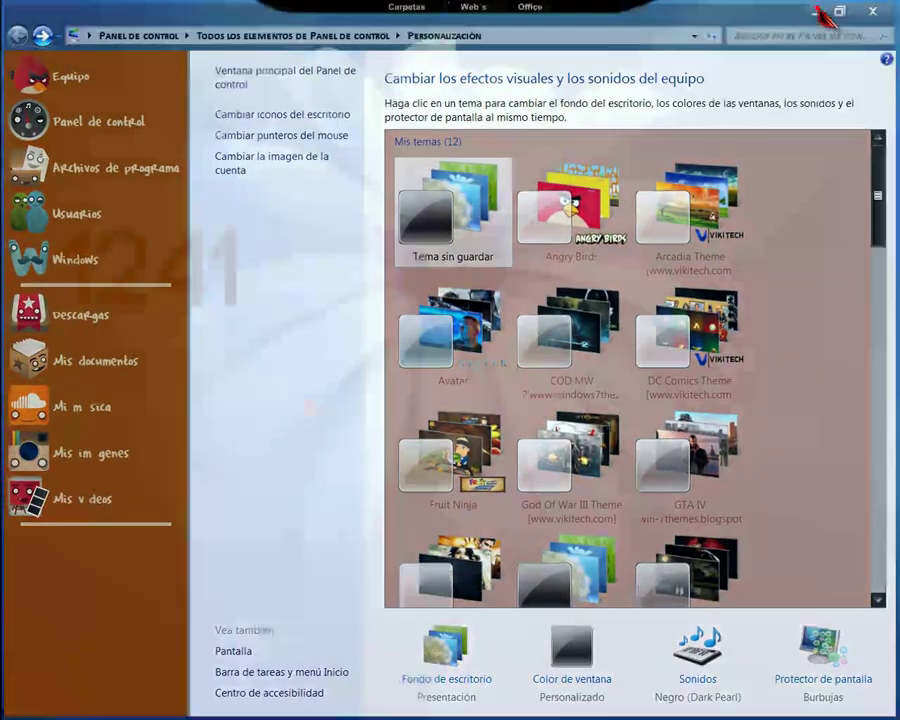
pyautogui.moveTo(500, 20)
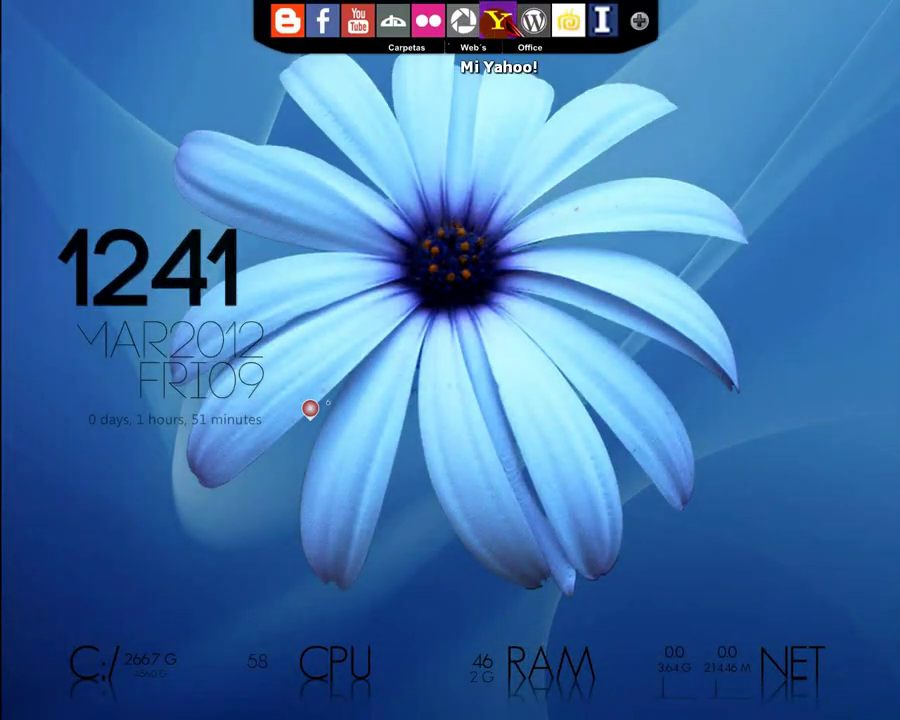
pyautogui.click(415, 48)
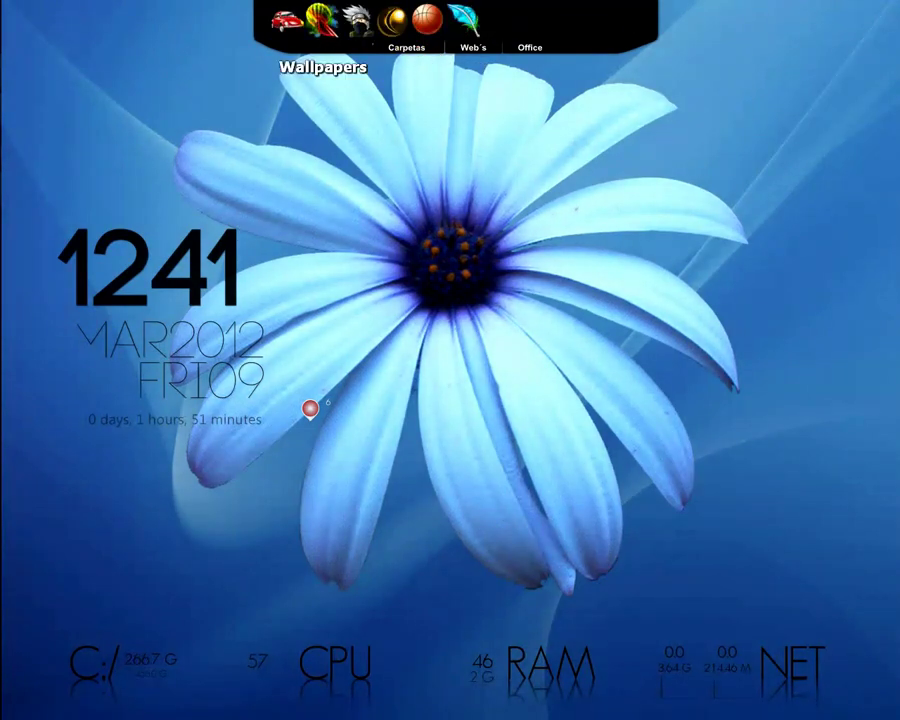
pyautogui.click(321, 20)
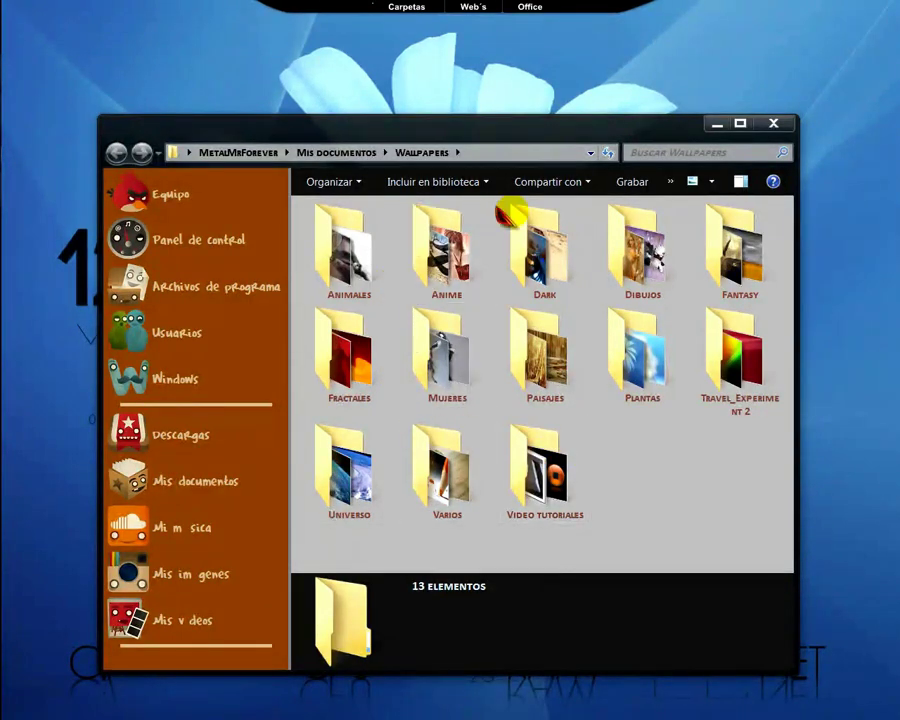
pyautogui.click(774, 123)
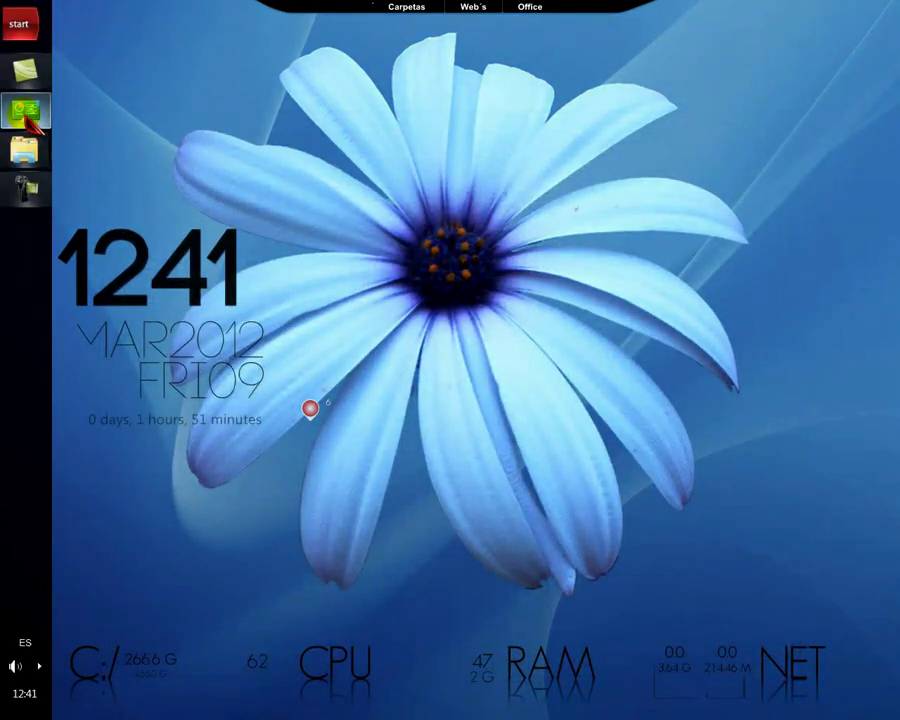
# - Restore the Personalización window and start browsing for an image folder in the Fondo de escritorio settings
pyautogui.click(27, 113)
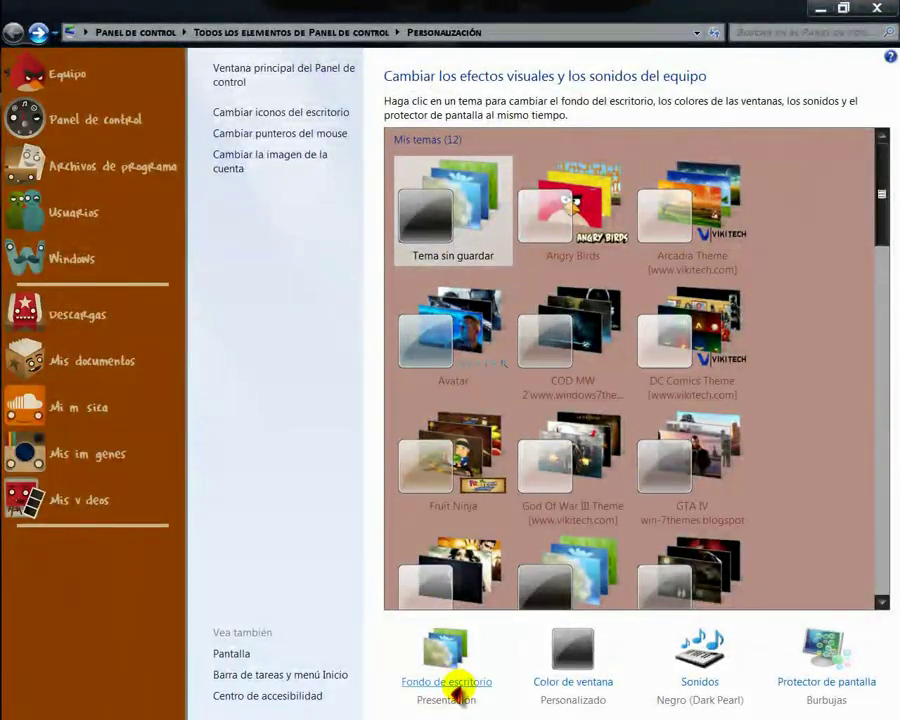
pyautogui.click(451, 683)
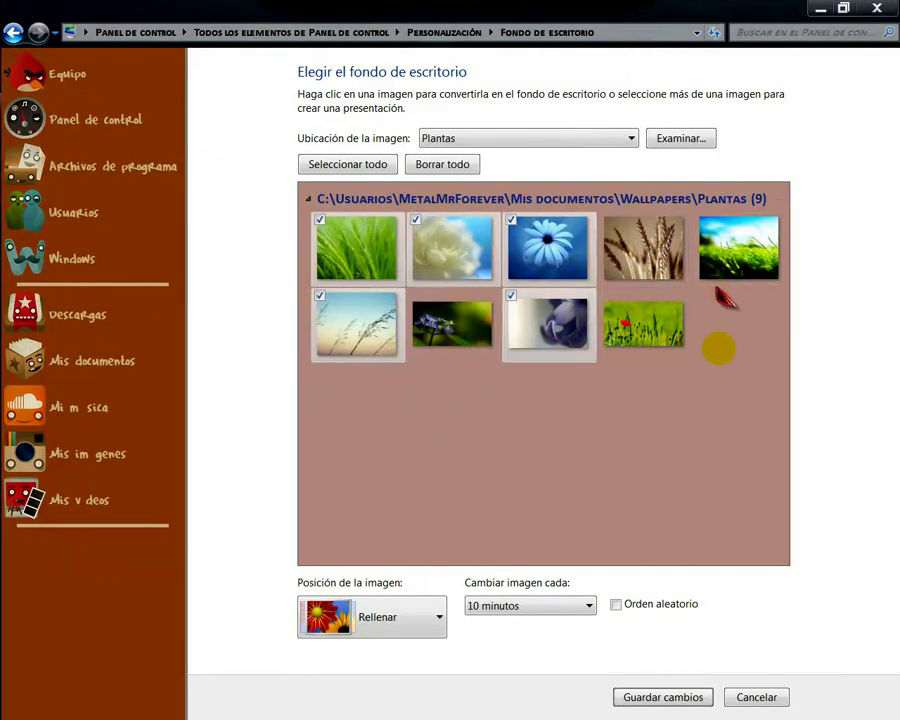
pyautogui.click(684, 140)
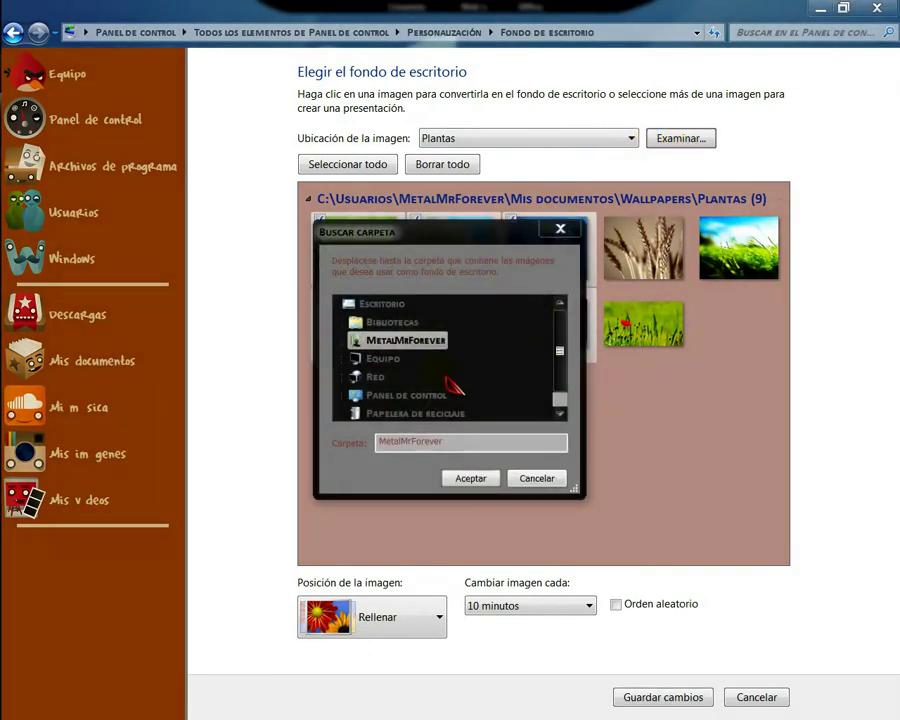
# - Expand the user's folder, Mis documentos and its Wallpapers folder in the Buscar carpeta dialog
pyautogui.click(342, 341)
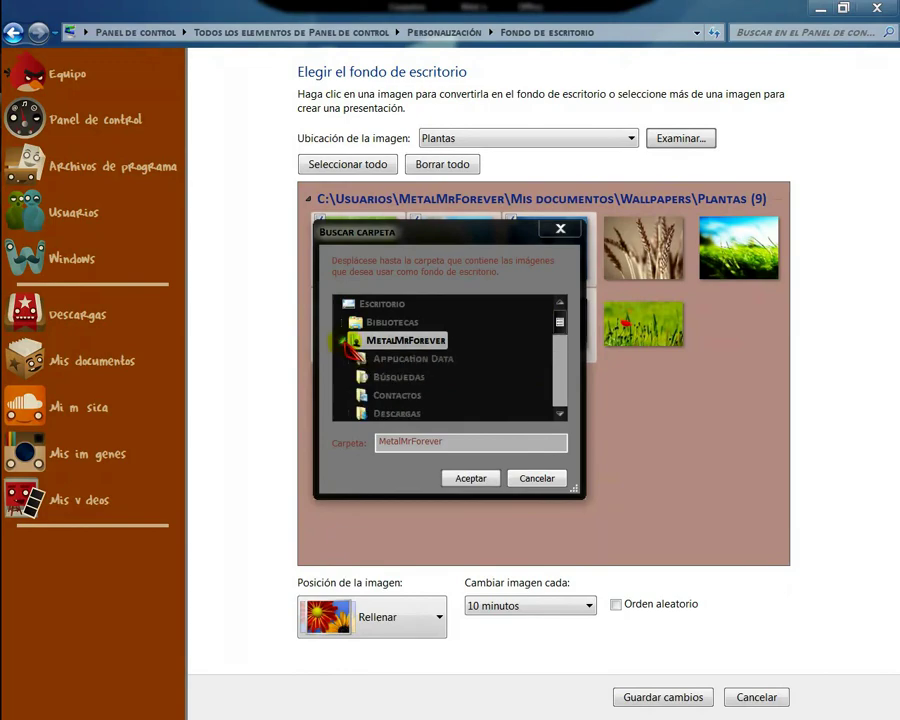
pyautogui.scroll(-2, 430, 368)
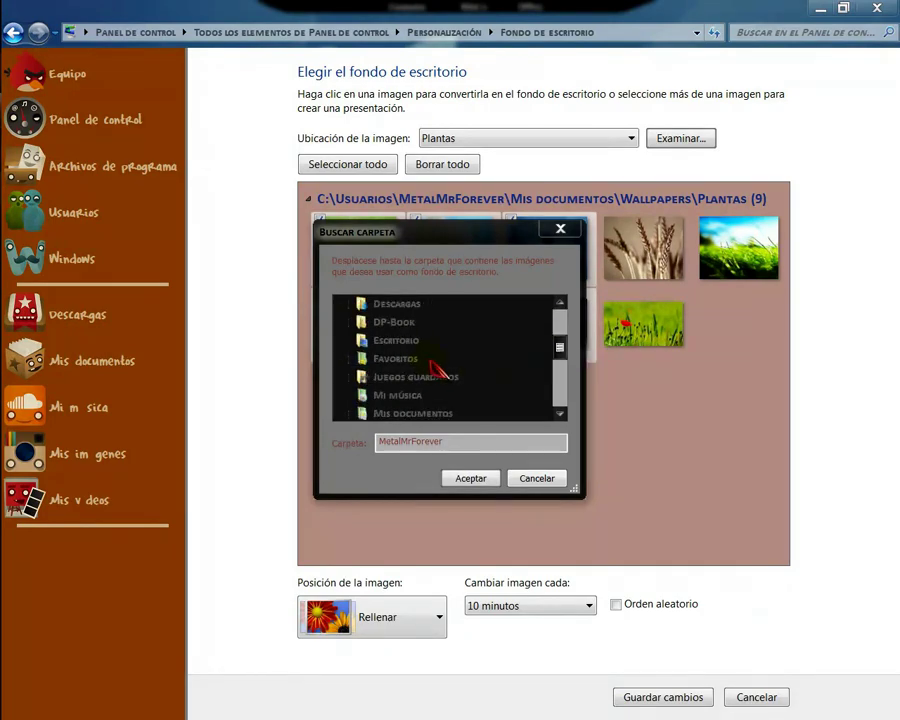
pyautogui.scroll(-1, 430, 370)
pyautogui.click(405, 360)
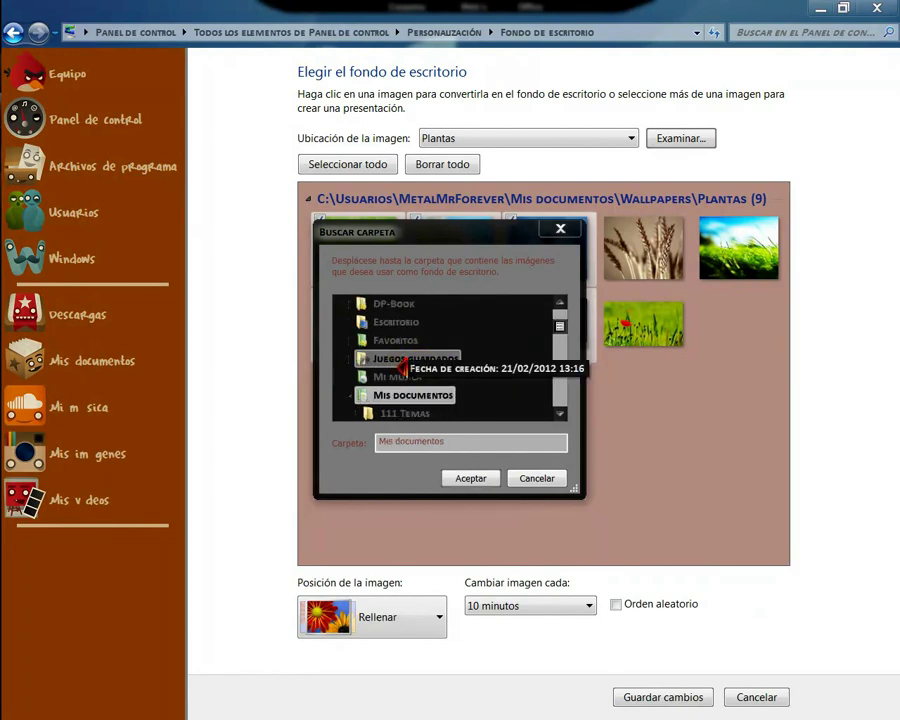
pyautogui.scroll(-5, 450, 372)
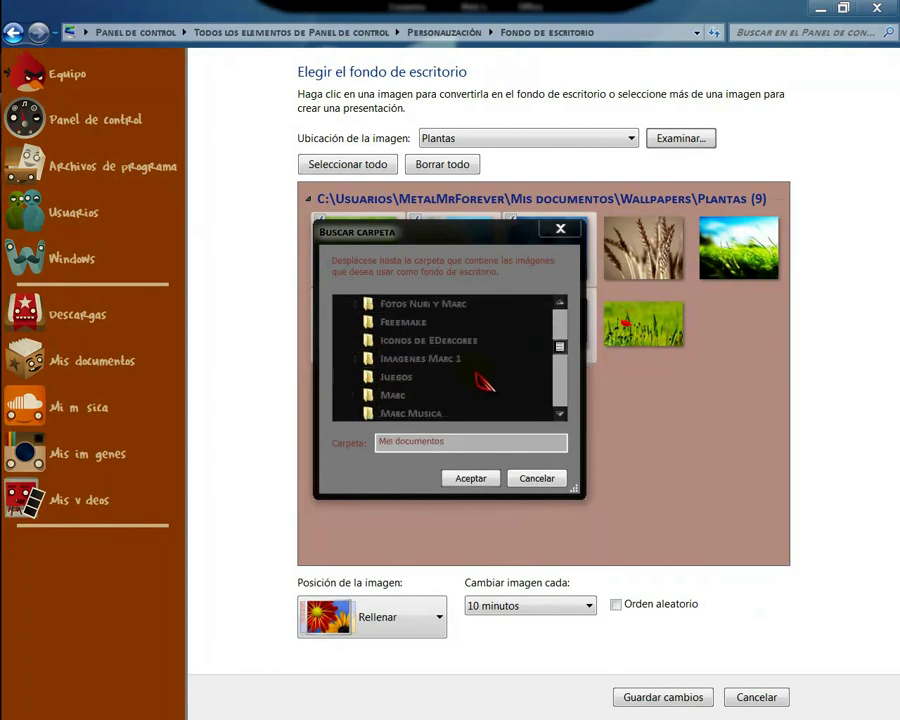
pyautogui.scroll(-5, 470, 378)
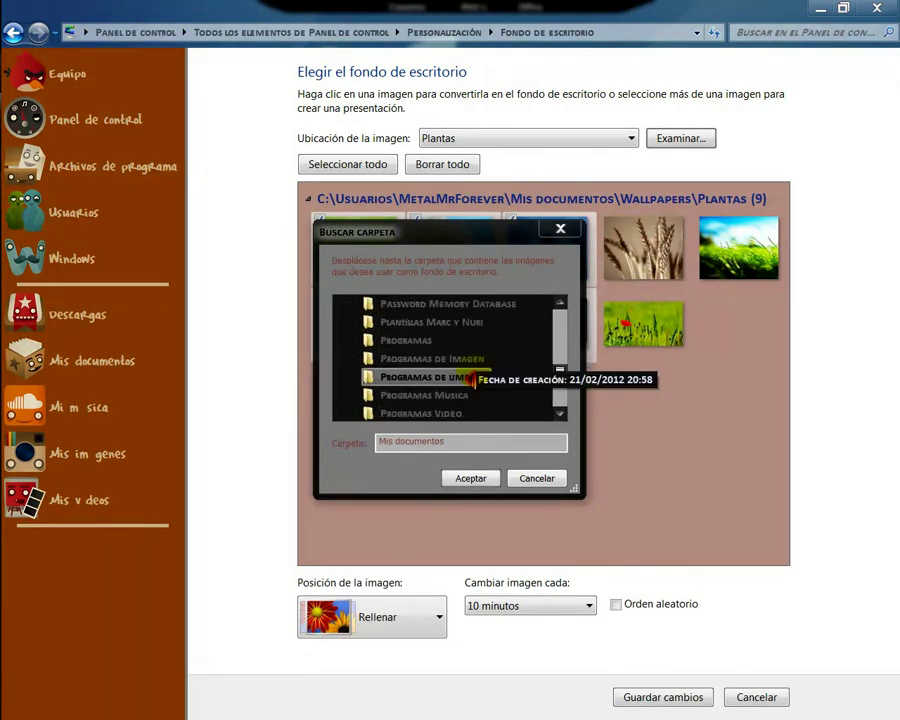
pyautogui.scroll(-5, 470, 378)
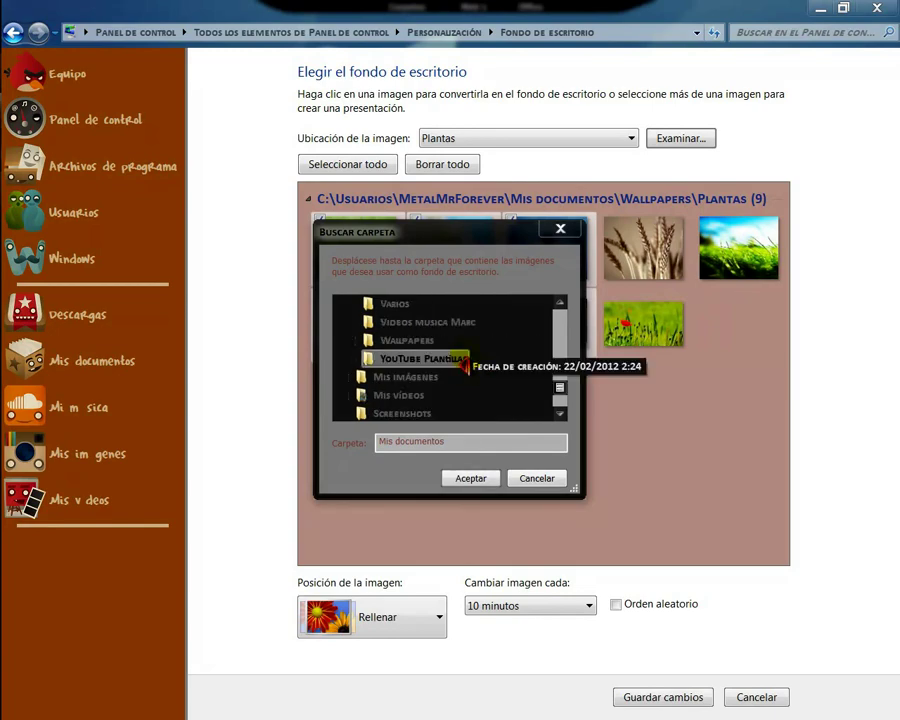
pyautogui.click(357, 340)
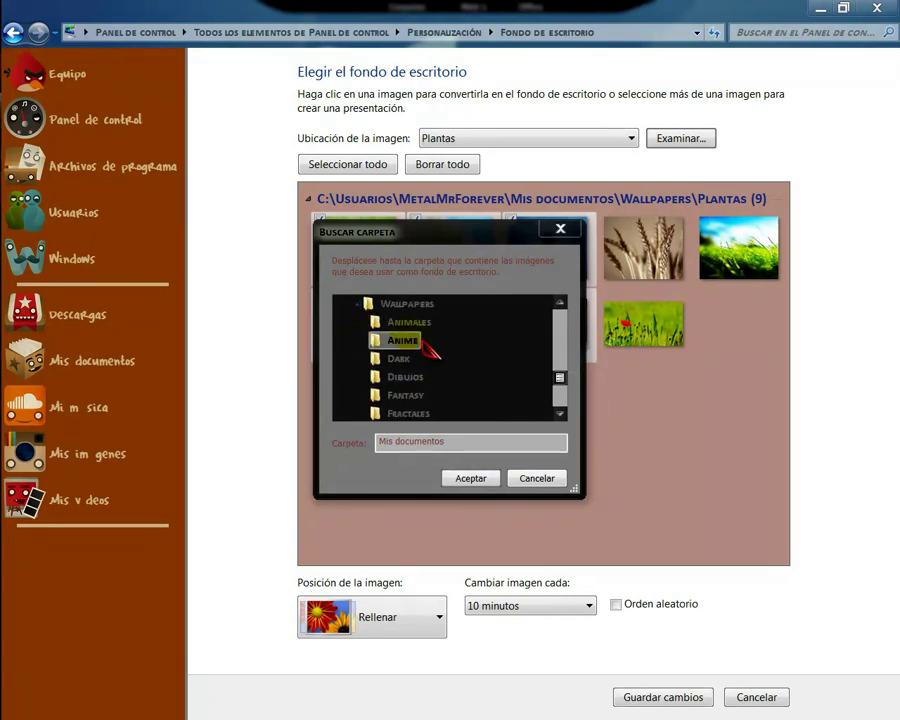
# - Choose the Mujeres subfolder of Wallpapers and accept it as the image location
pyautogui.scroll(-1, 423, 325)
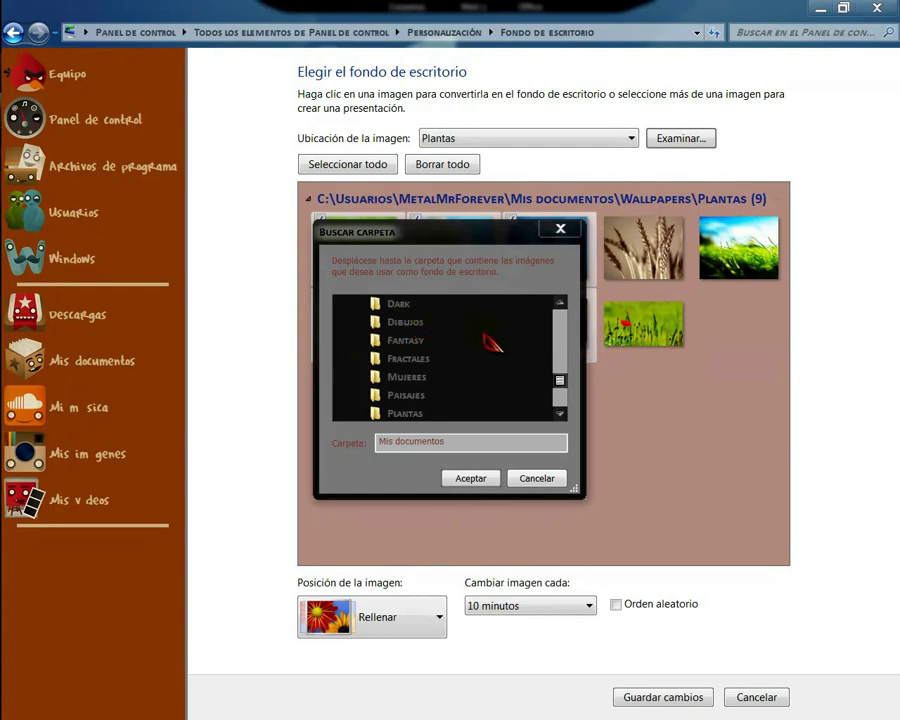
pyautogui.scroll(1, 400, 330)
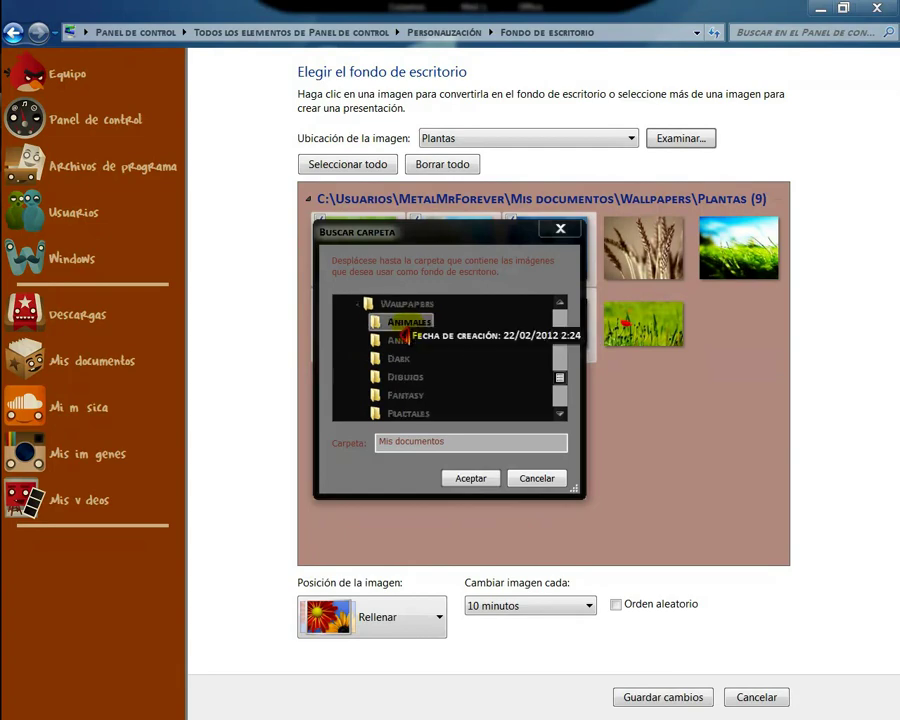
pyautogui.scroll(-1, 415, 395)
pyautogui.click(404, 384)
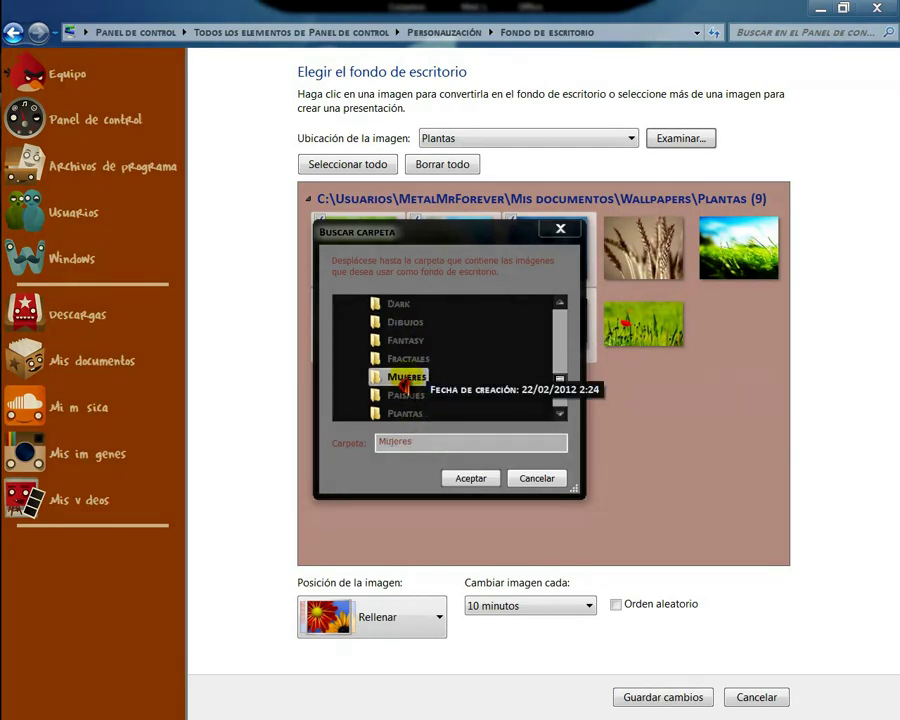
pyautogui.click(476, 478)
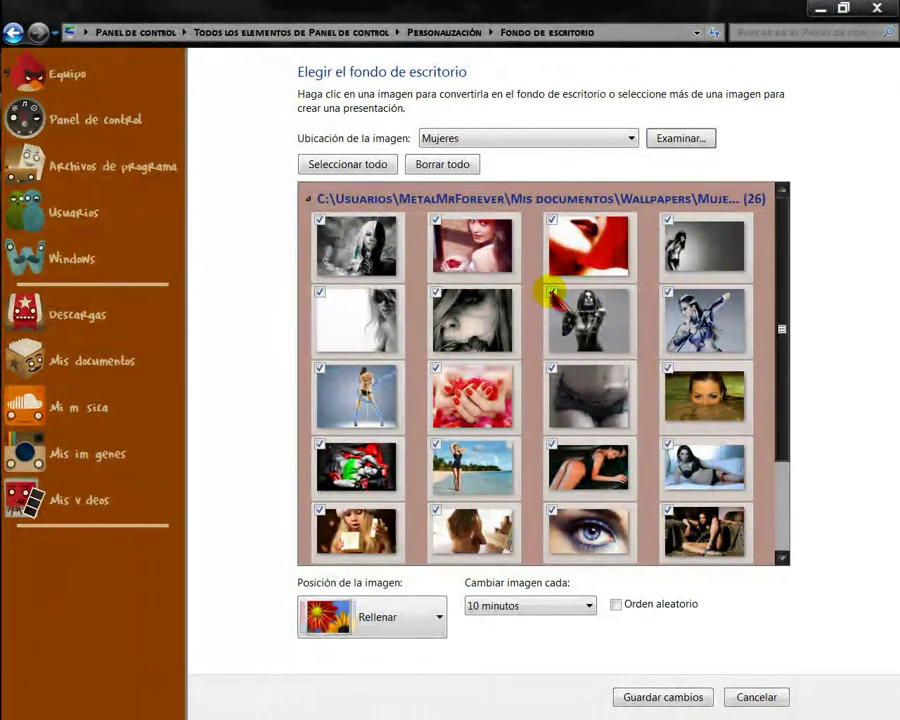
# - Clear the whole image selection and select only the third image of the second row and the last image in the Mujeres folder
pyautogui.click(551, 292)
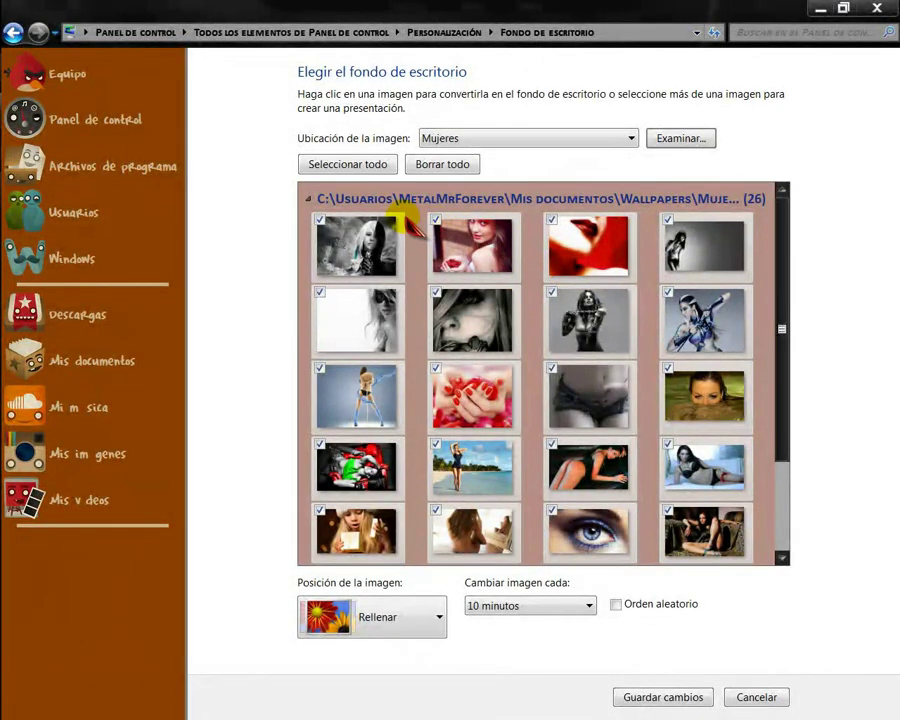
pyautogui.click(428, 165)
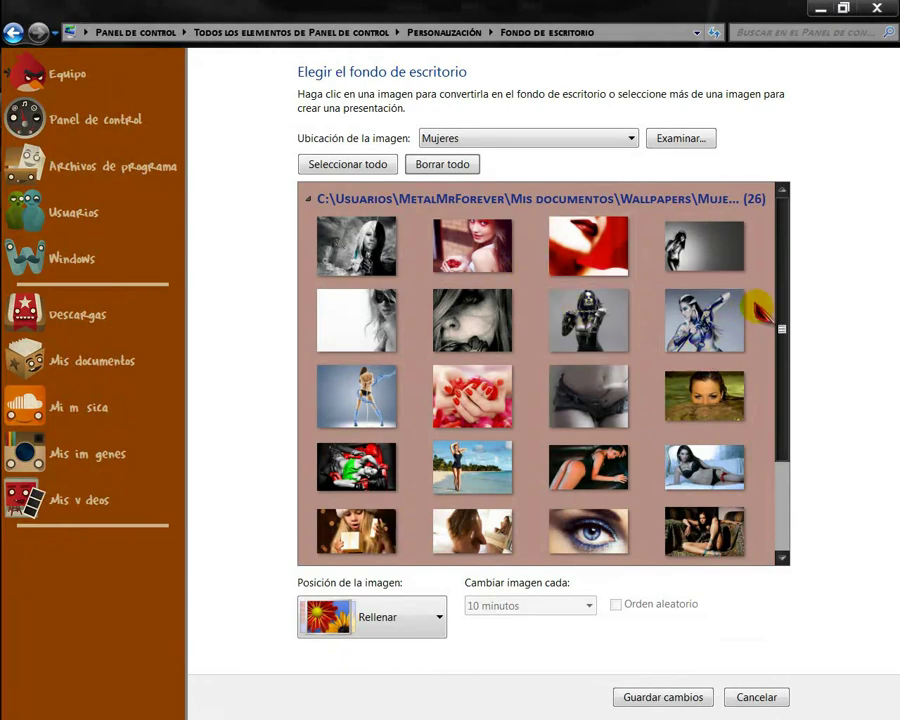
pyautogui.click(551, 294)
pyautogui.scroll(-3, 535, 308)
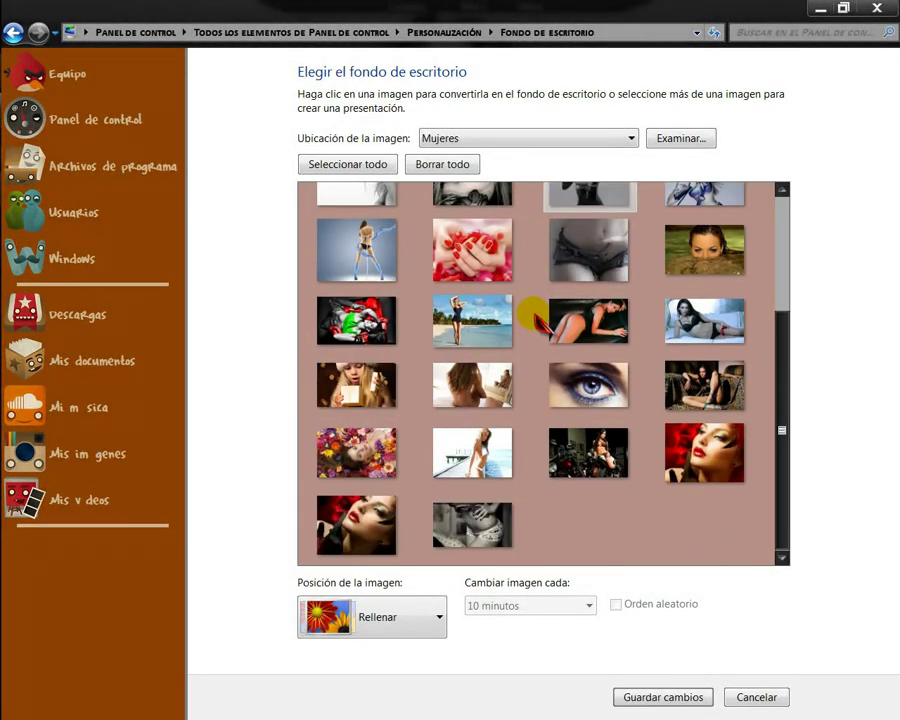
pyautogui.click(435, 497)
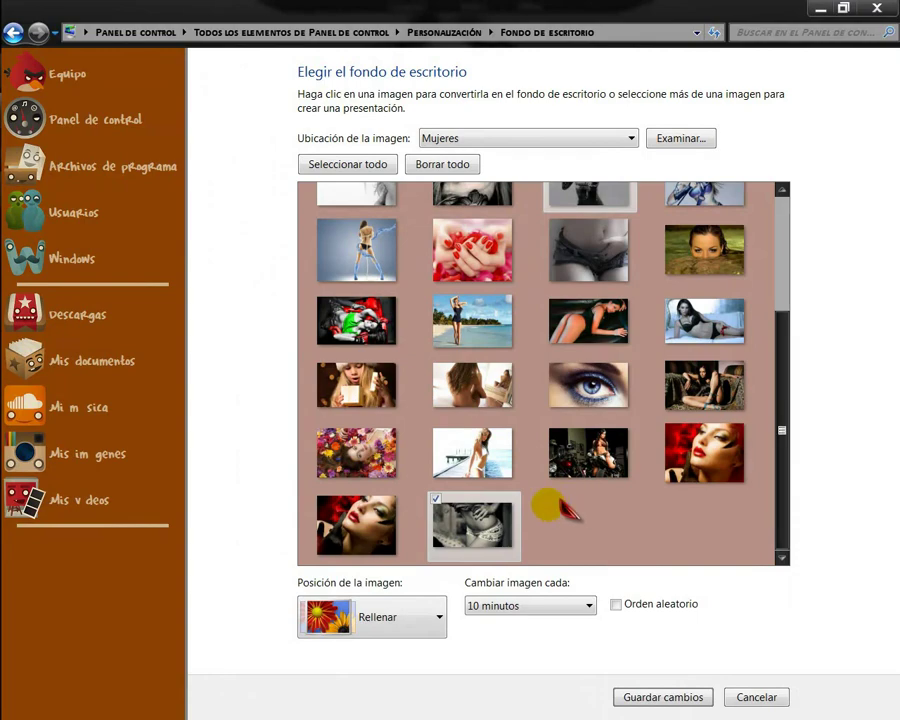
# - View the available image position options without changing Rellenar, and try the Orden aleatorio option
pyautogui.click(442, 619)
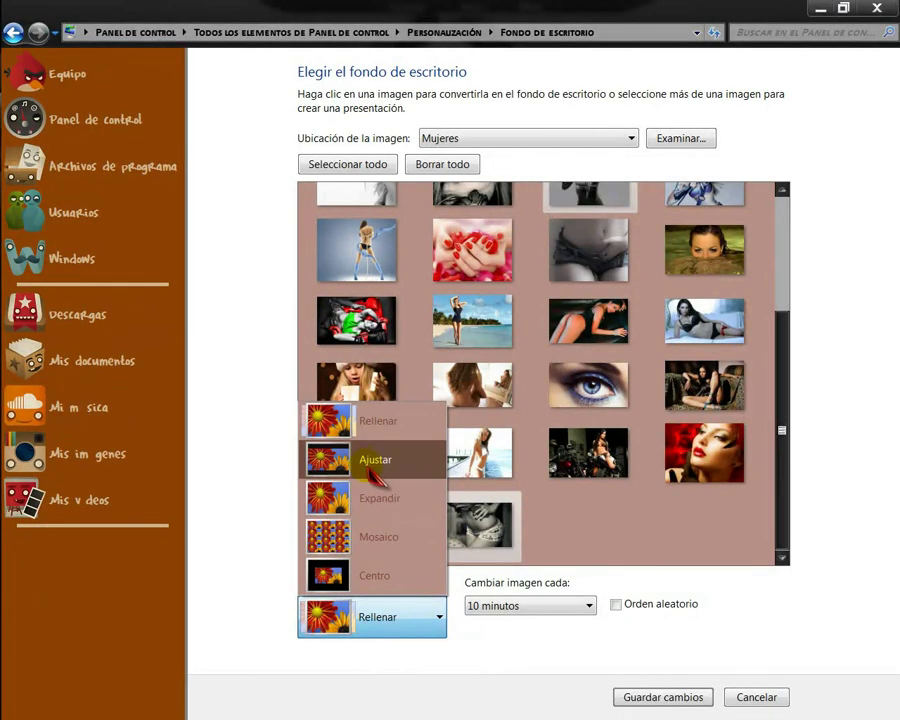
pyautogui.click(474, 650)
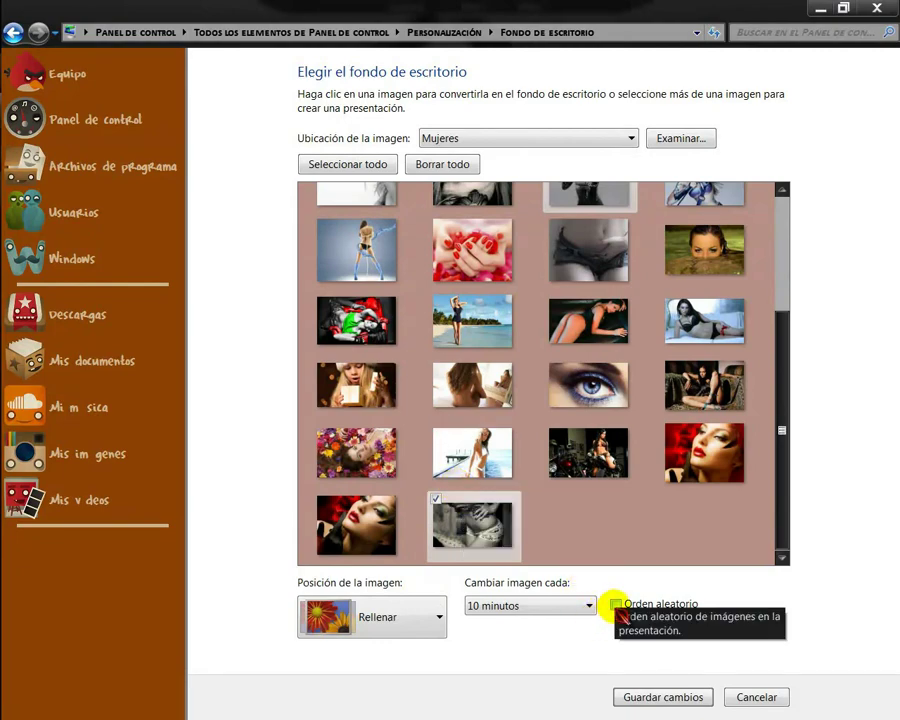
pyautogui.click(616, 604)
pyautogui.click(616, 605)
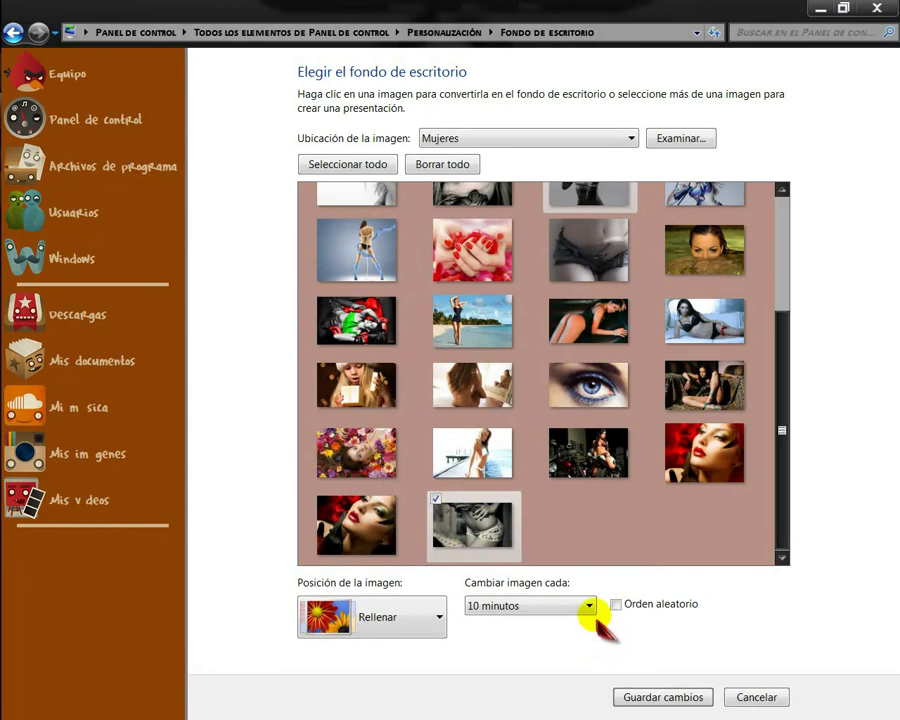
# - Set the wallpaper slideshow to change every 10 segundos and save the background changes
pyautogui.click(589, 604)
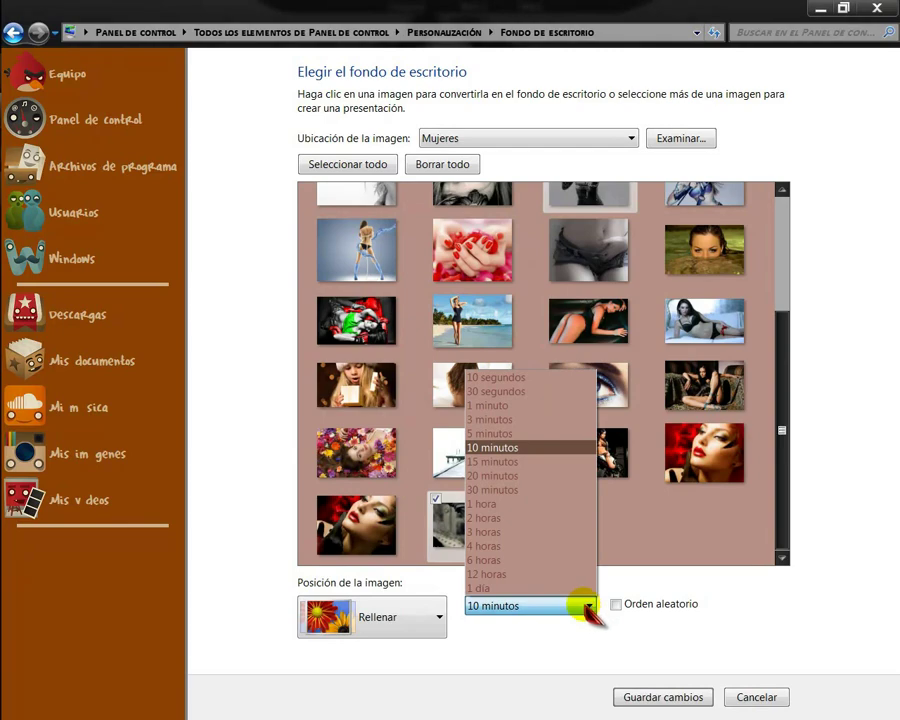
pyautogui.click(503, 379)
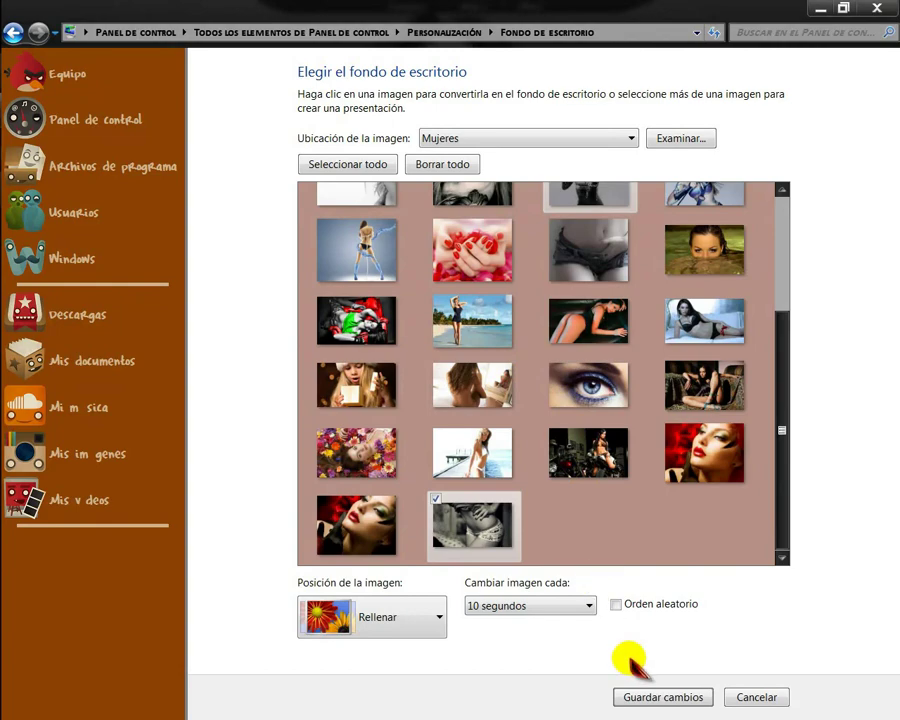
pyautogui.click(662, 698)
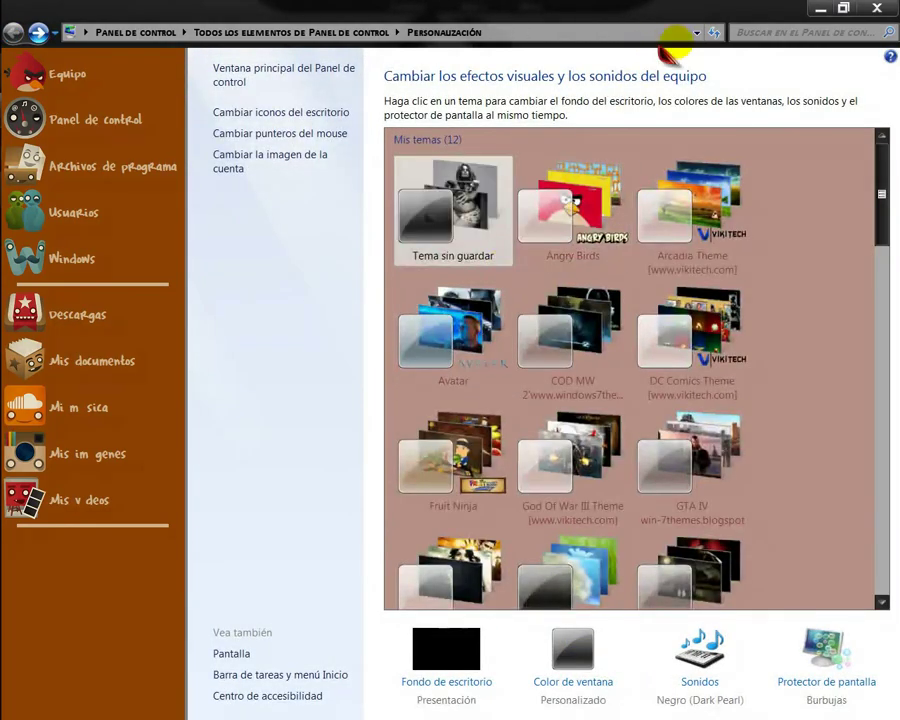
# - Minimize the Personalización window to view the new wallpaper on the desktop, and restore the window
pyautogui.click(821, 9)
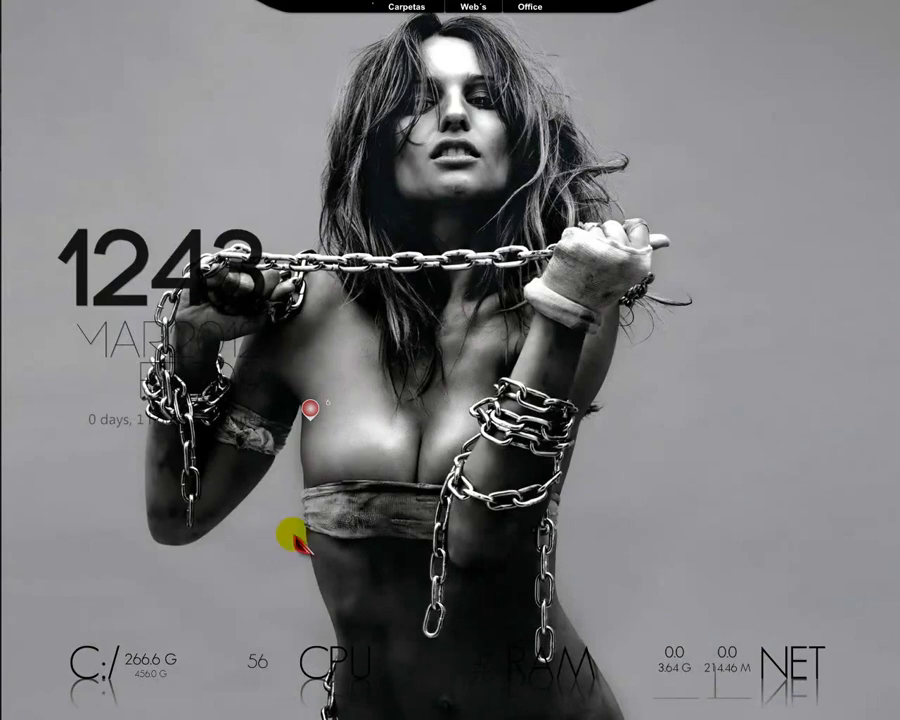
pyautogui.moveTo(24, 184)
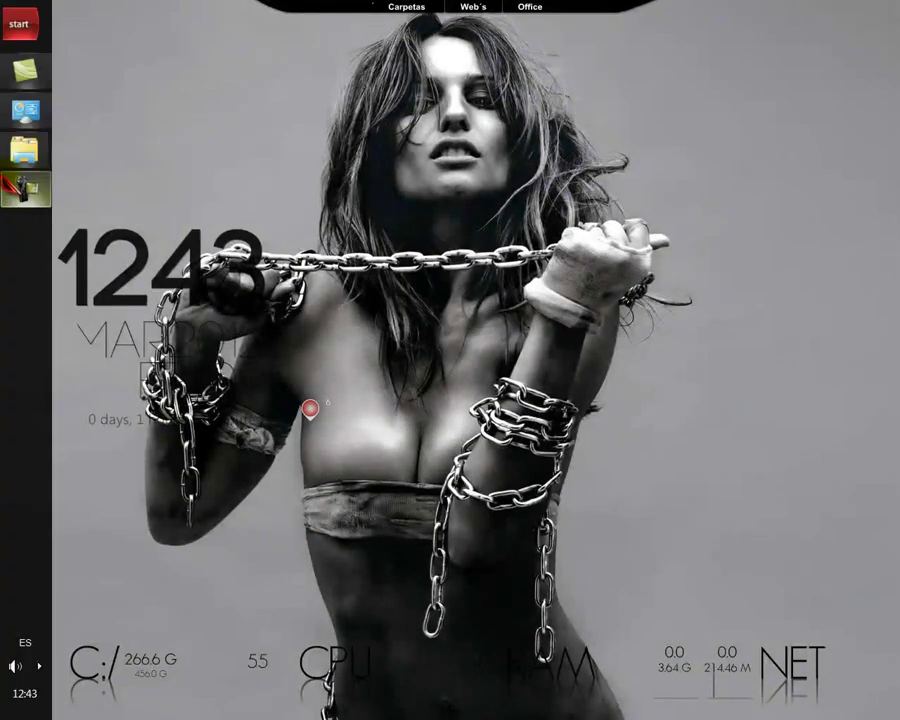
pyautogui.click(26, 114)
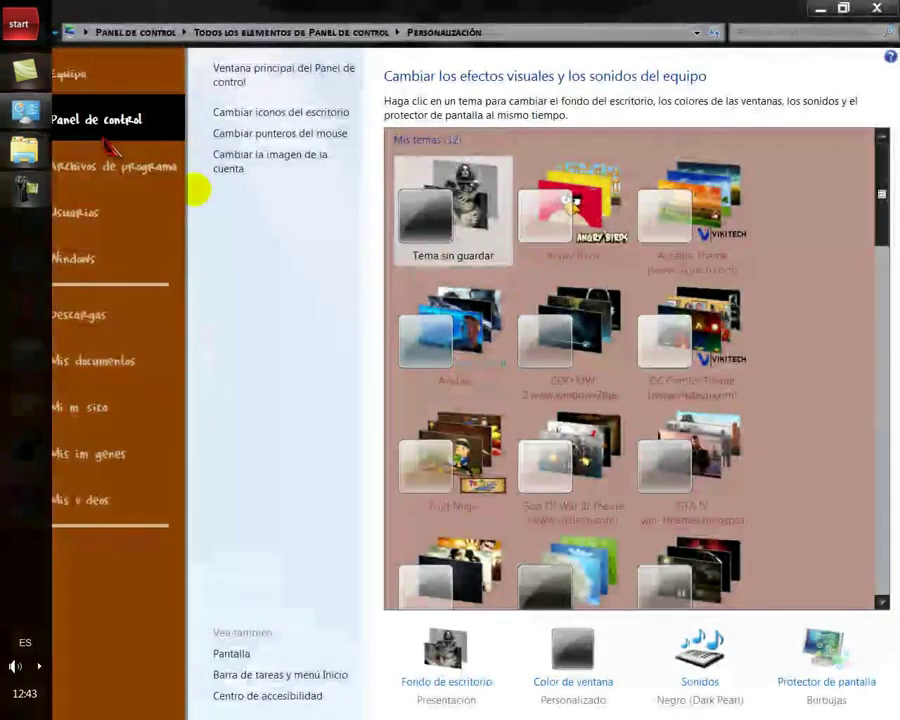
pyautogui.click(463, 682)
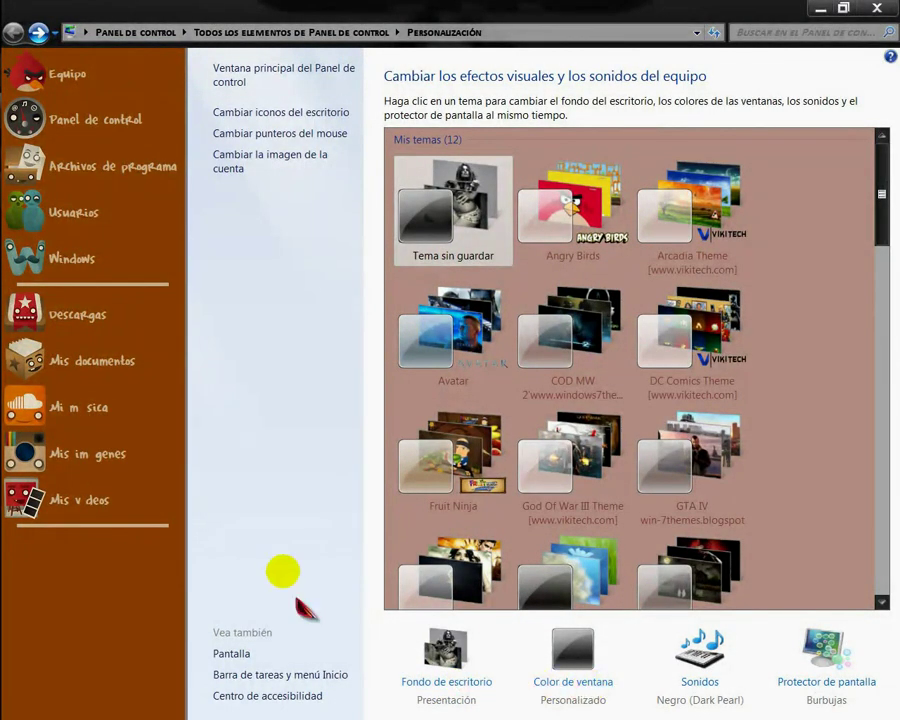
pyautogui.moveTo(12, 472)
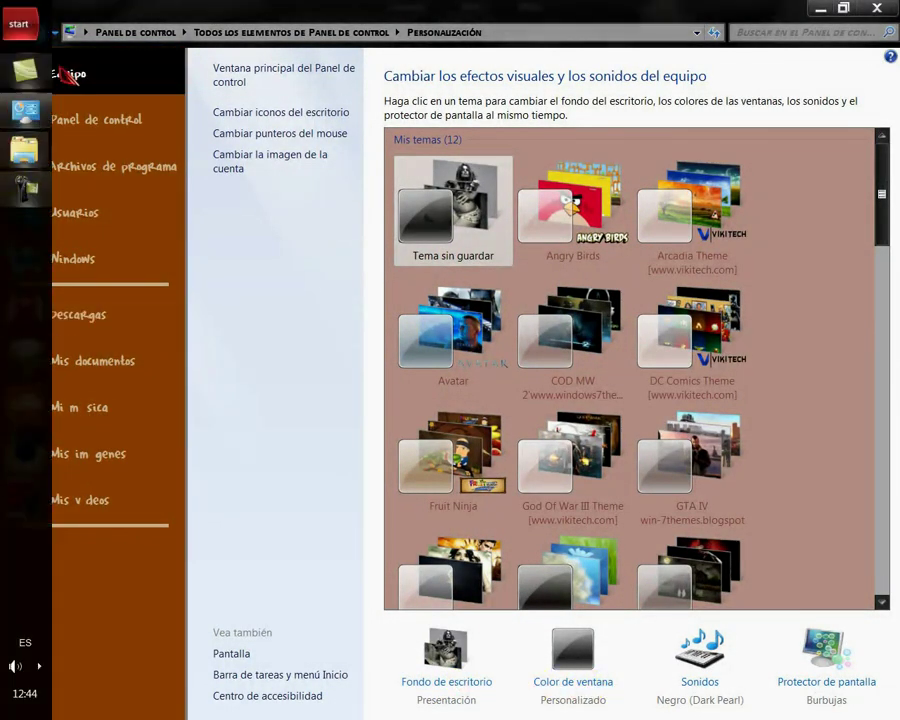
# - Open the Color de ventana settings, preview the Sol, Marrón topo, Chocolate and Escarcha colours, and select Pizarra
pyautogui.click(569, 684)
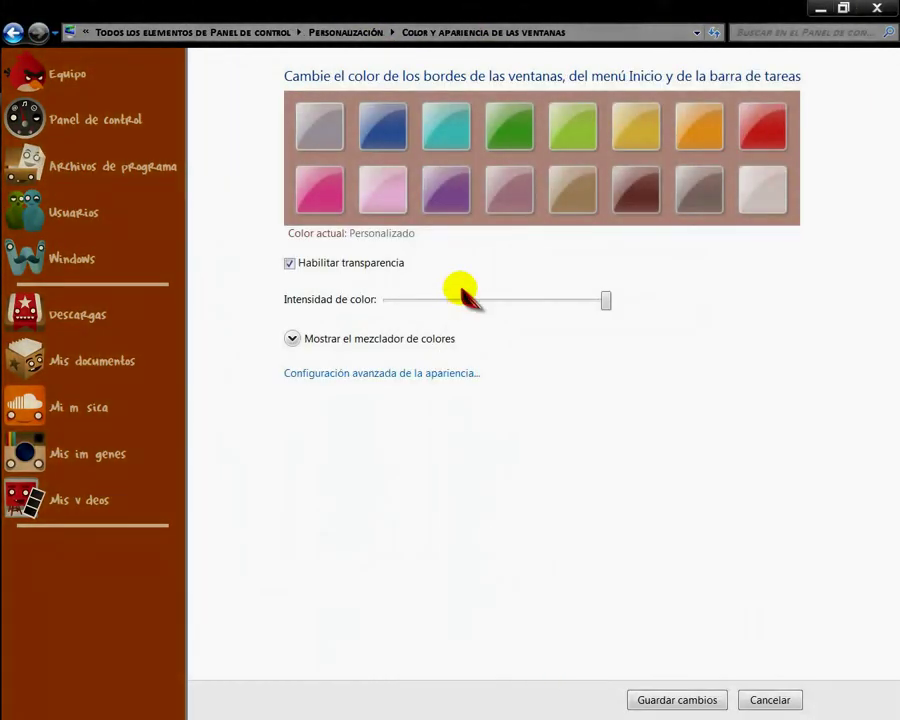
pyautogui.click(512, 120)
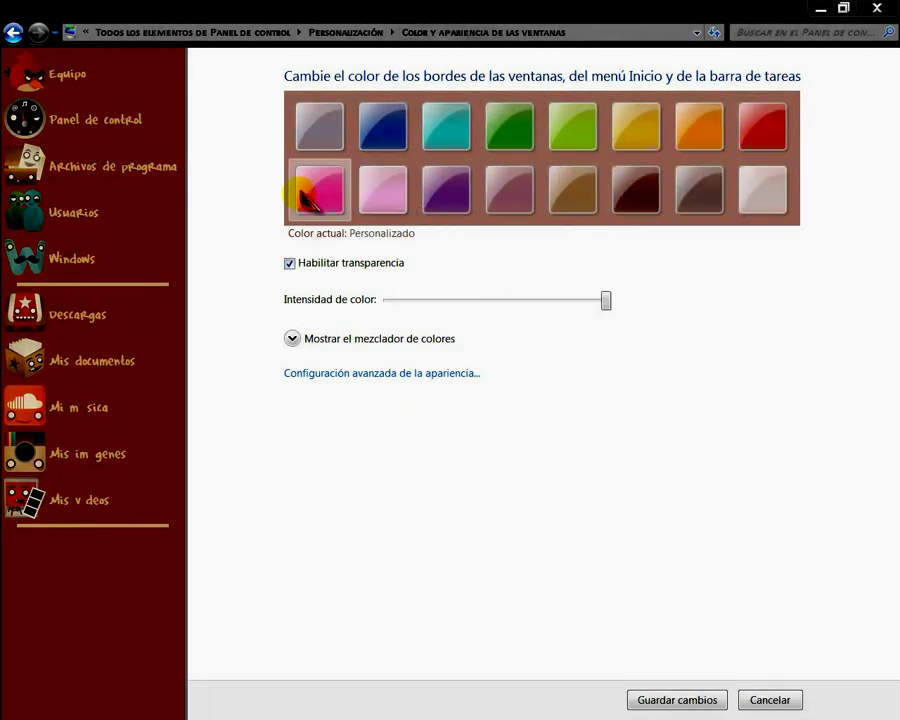
pyautogui.click(636, 135)
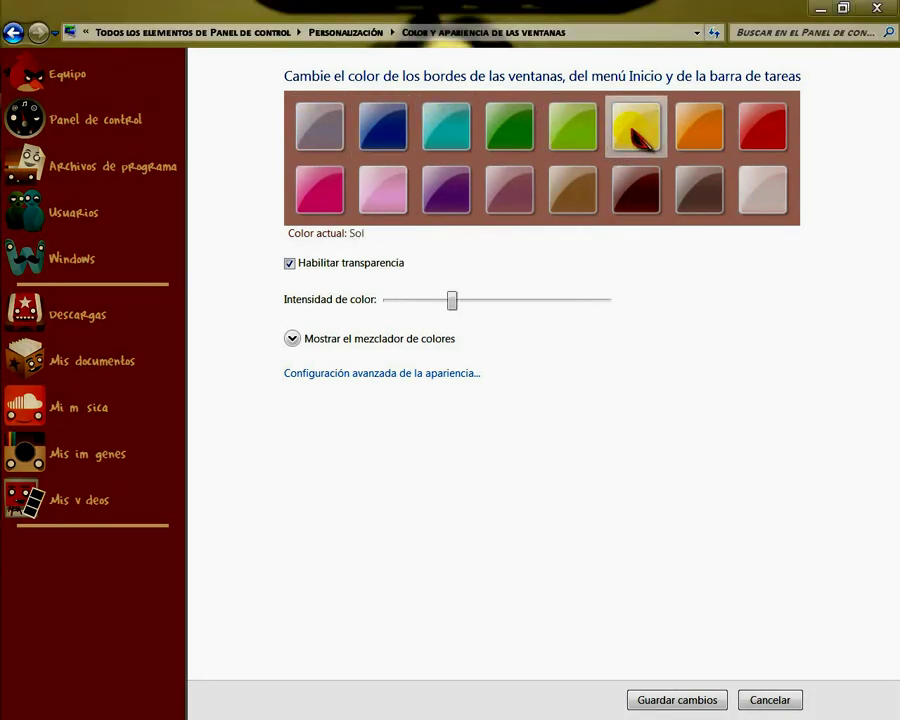
pyautogui.click(636, 190)
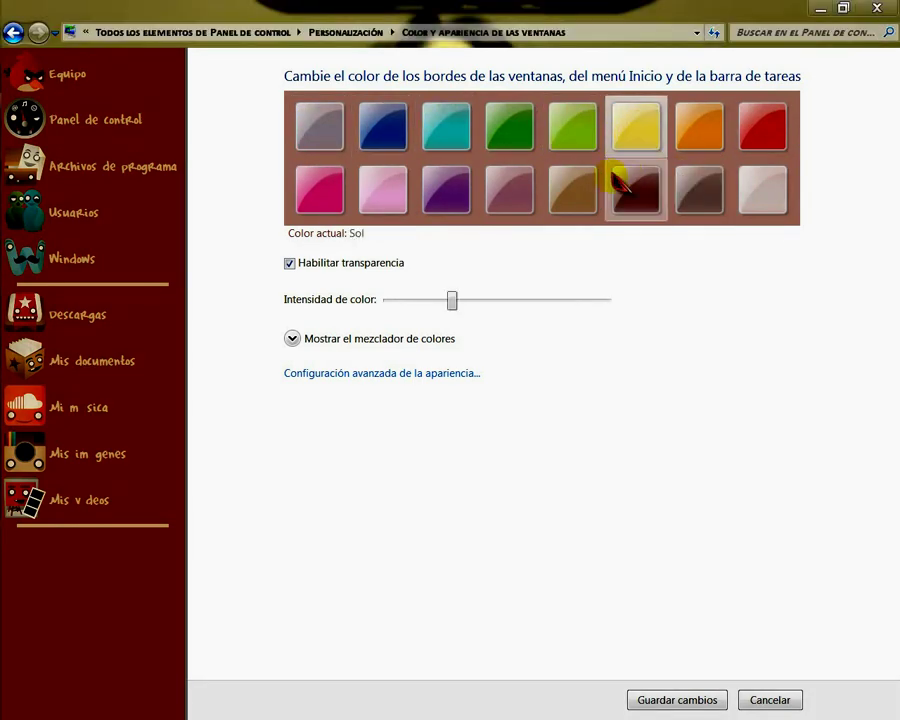
pyautogui.click(572, 190)
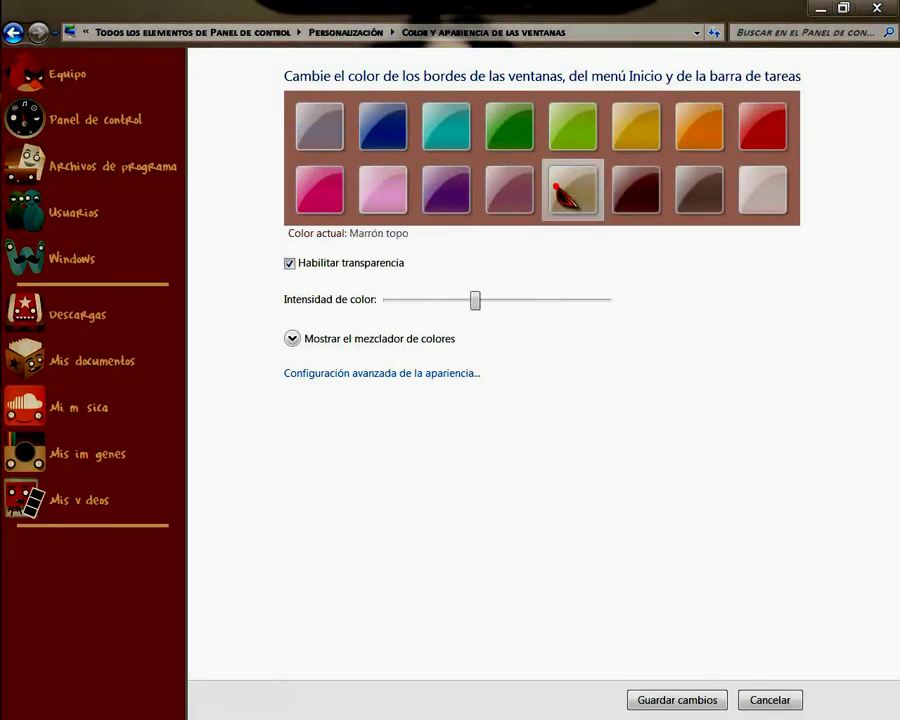
pyautogui.click(320, 126)
pyautogui.click(636, 205)
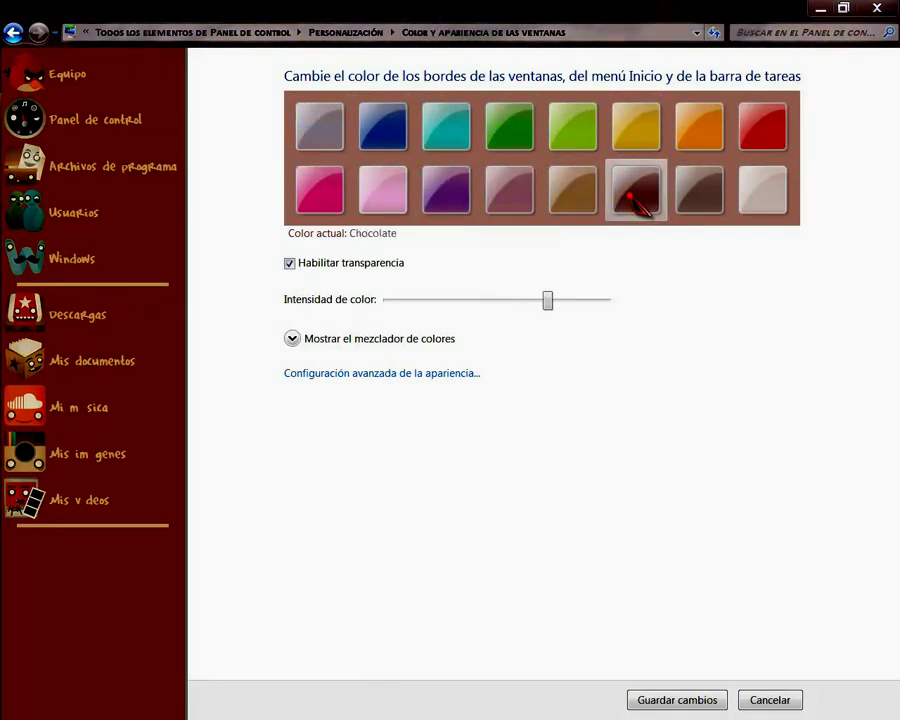
pyautogui.click(697, 197)
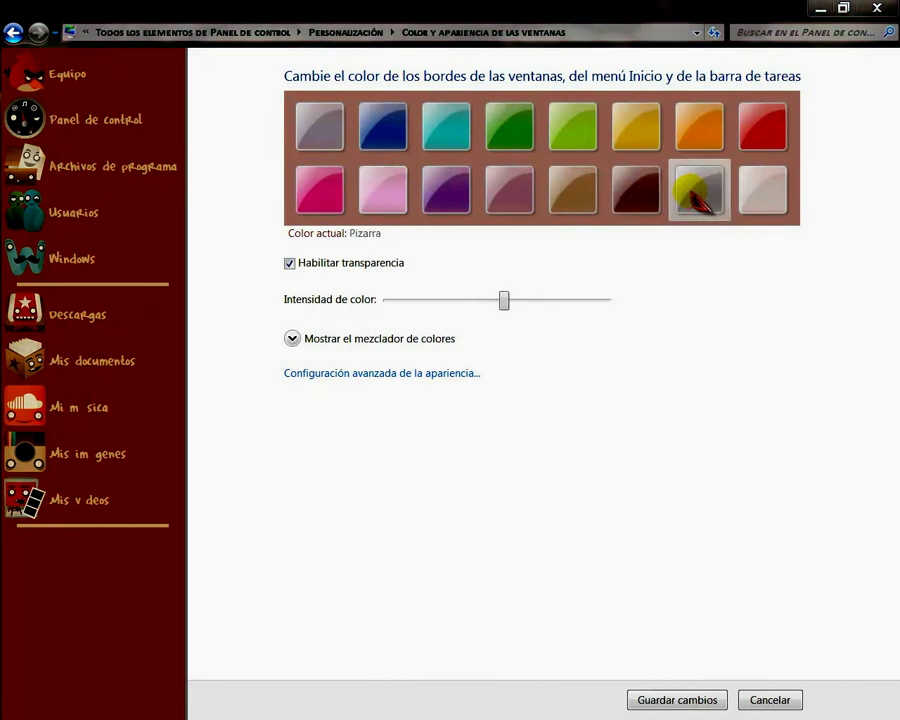
pyautogui.click(760, 200)
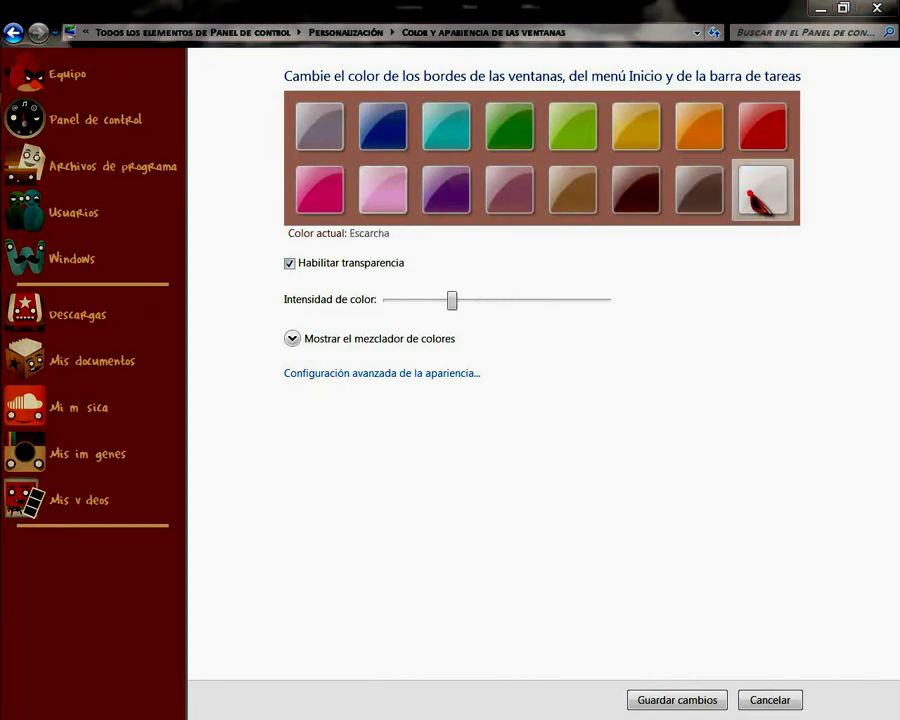
pyautogui.click(710, 190)
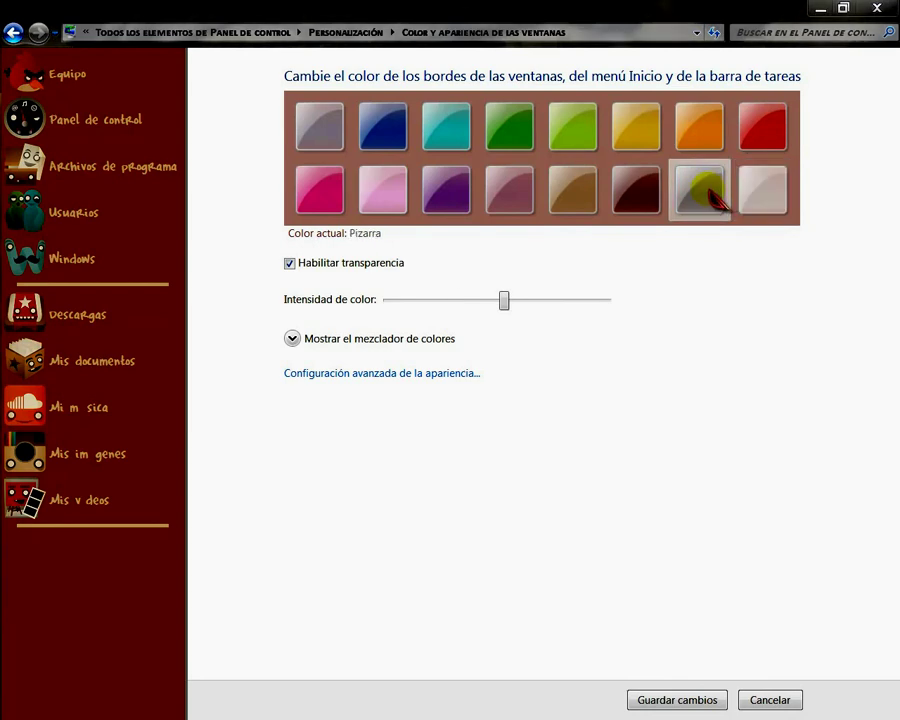
# - Preview the Cielo window colour, reselect Pizarra, and try the maximum colour intensity
pyautogui.click(316, 124)
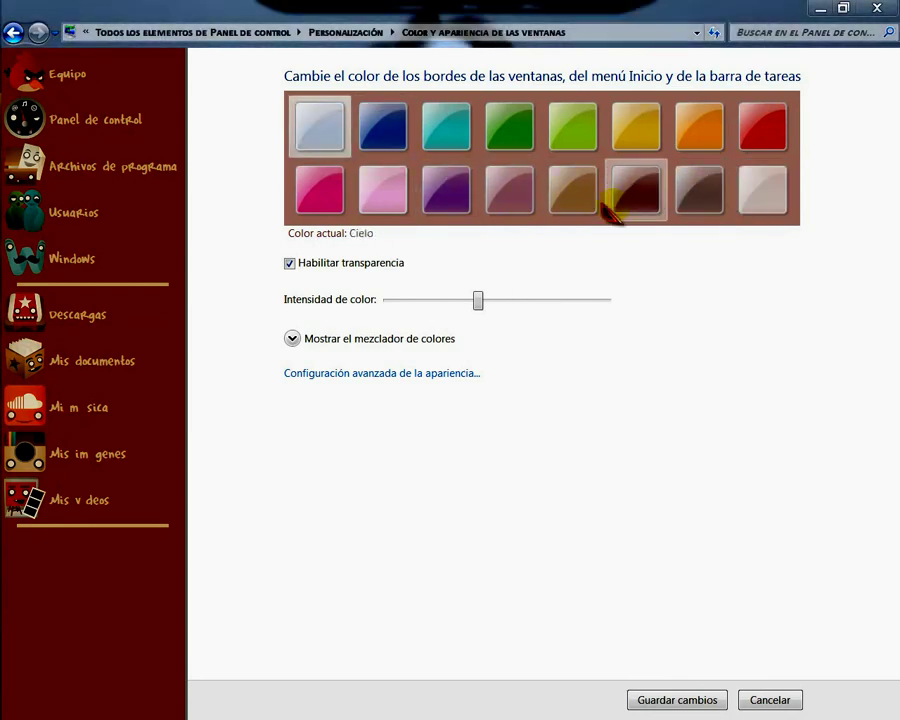
pyautogui.click(698, 190)
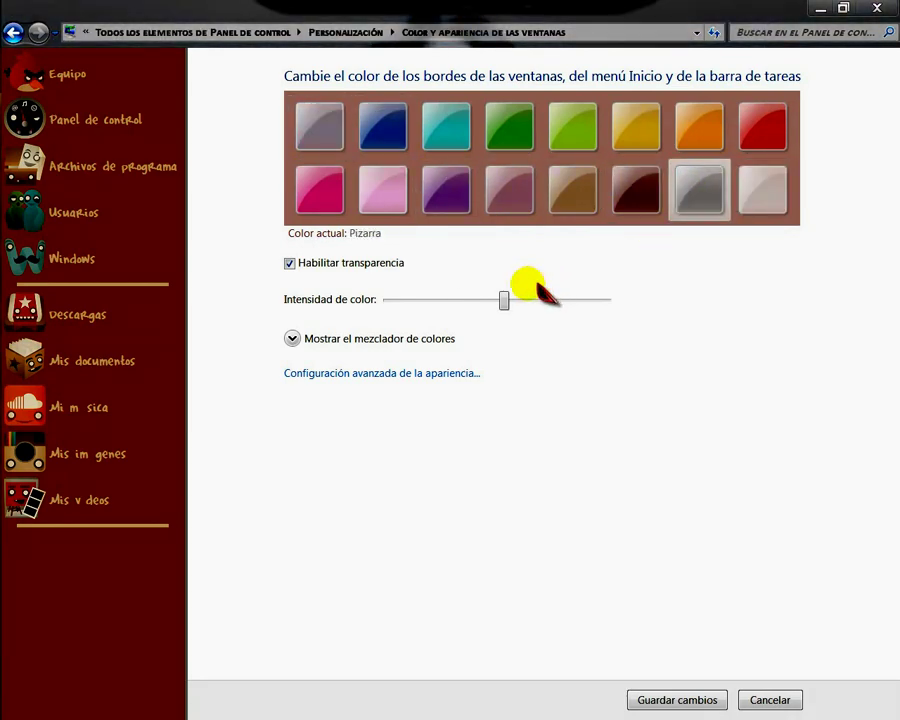
pyautogui.moveTo(506, 300); pyautogui.dragTo(608, 302)
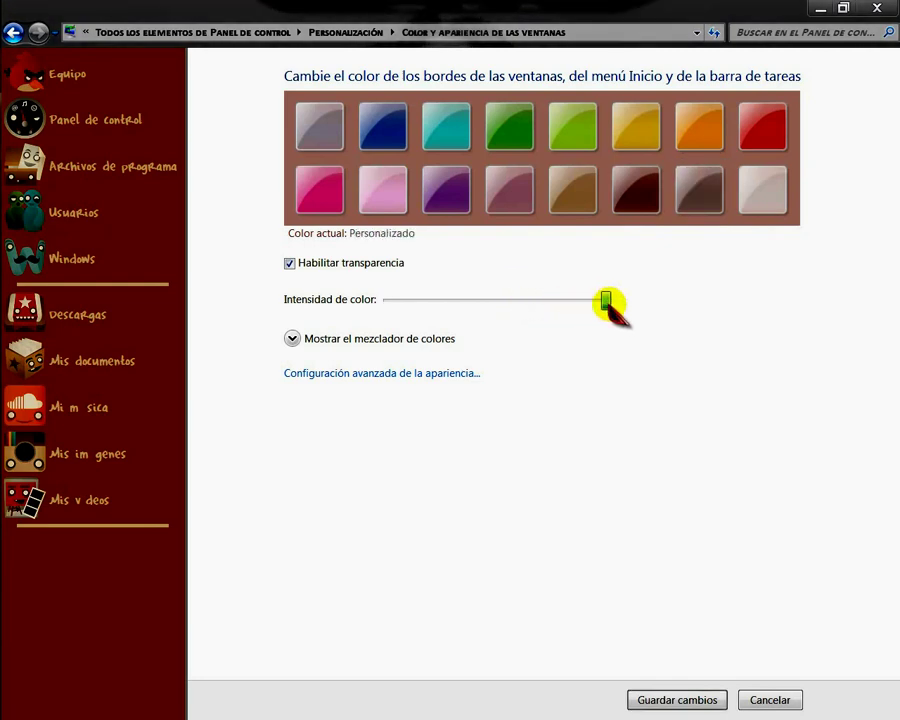
# - Try the minimum Brillo in the colour mixer, and cancel the window colour changes
pyautogui.click(292, 339)
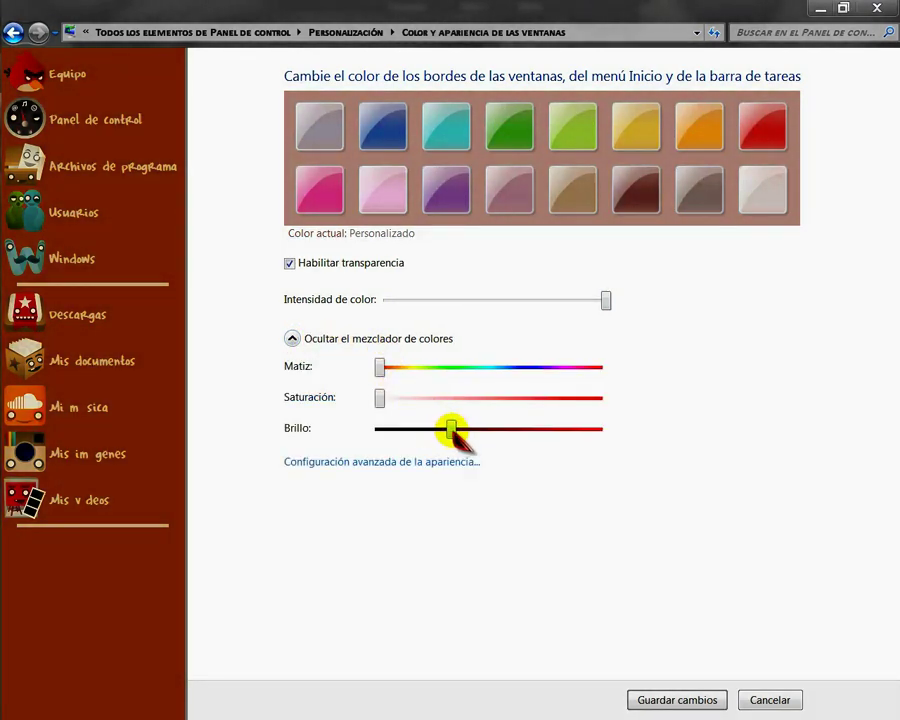
pyautogui.moveTo(449, 429); pyautogui.dragTo(358, 432)
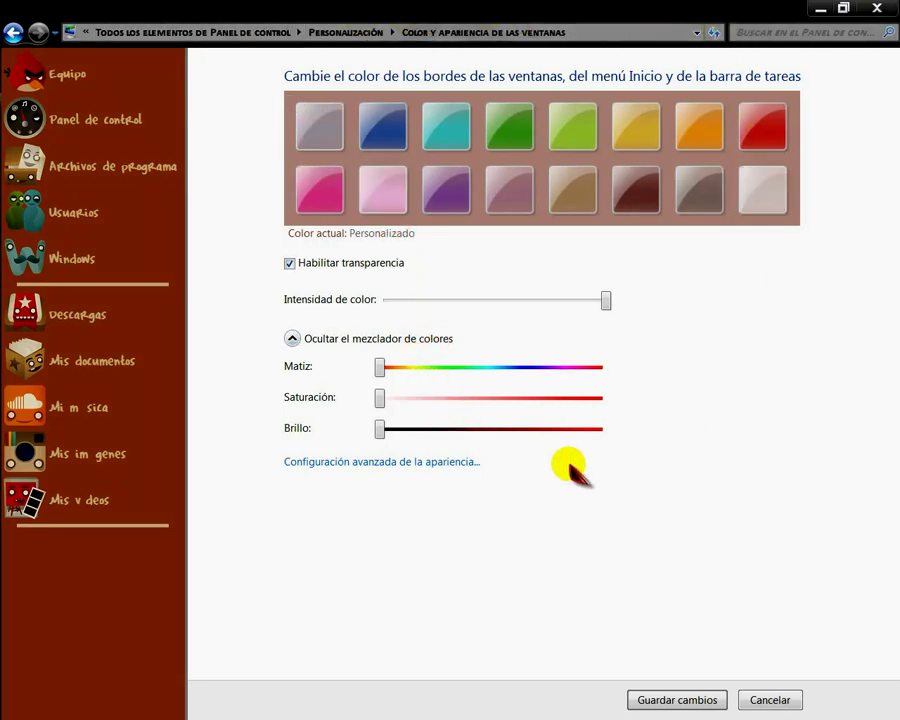
pyautogui.click(769, 700)
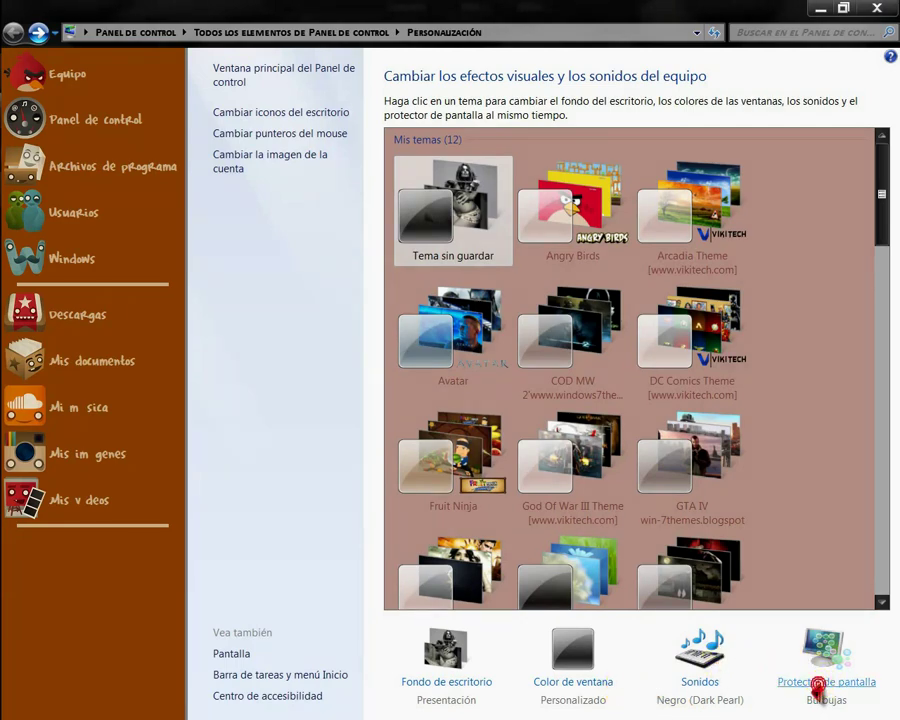
# - Try the Cintas screen saver with a 5-minute wait and the login screen shown on resume, and cancel the settings
pyautogui.click(816, 684)
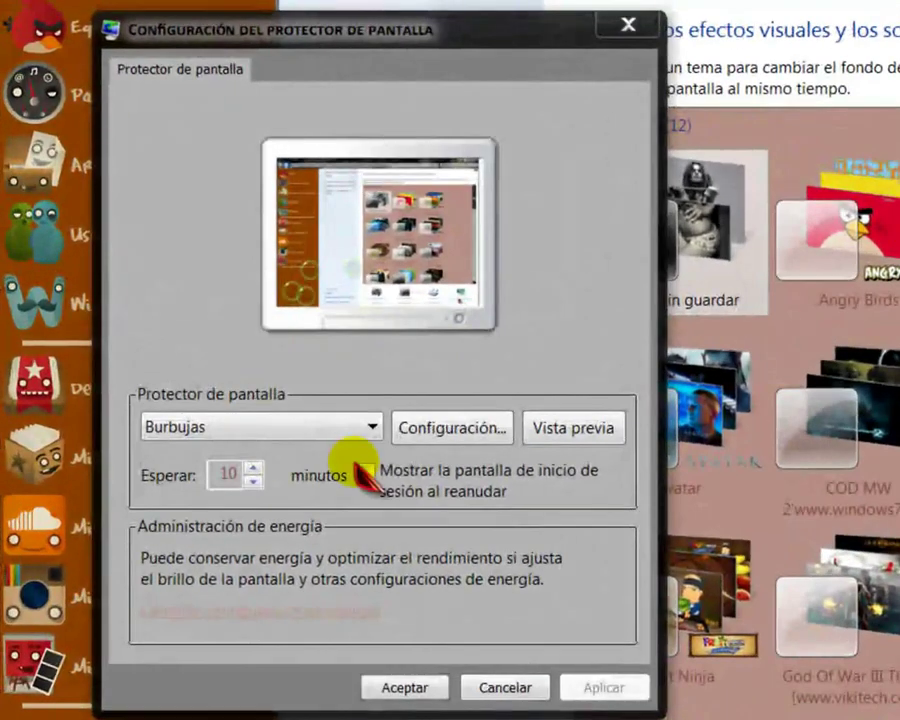
pyautogui.click(372, 428)
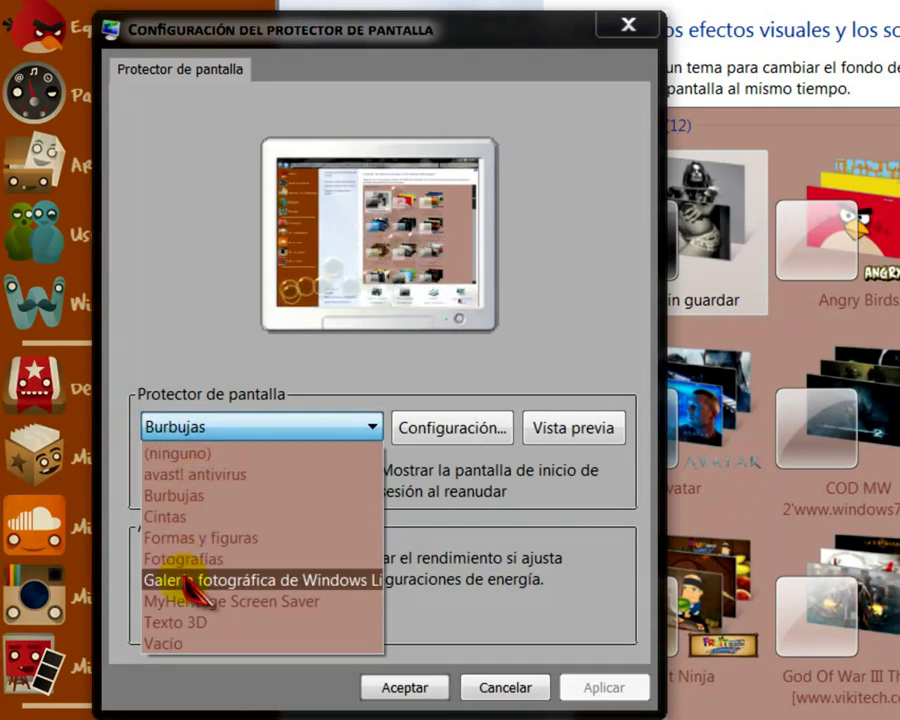
pyautogui.click(168, 517)
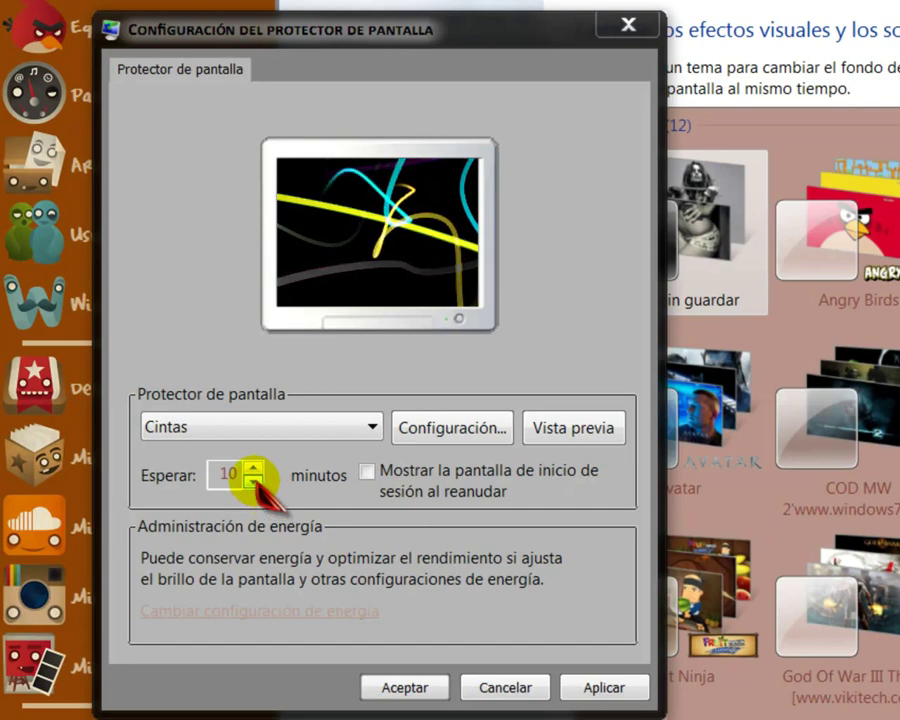
pyautogui.click(254, 481)
pyautogui.click(254, 481)
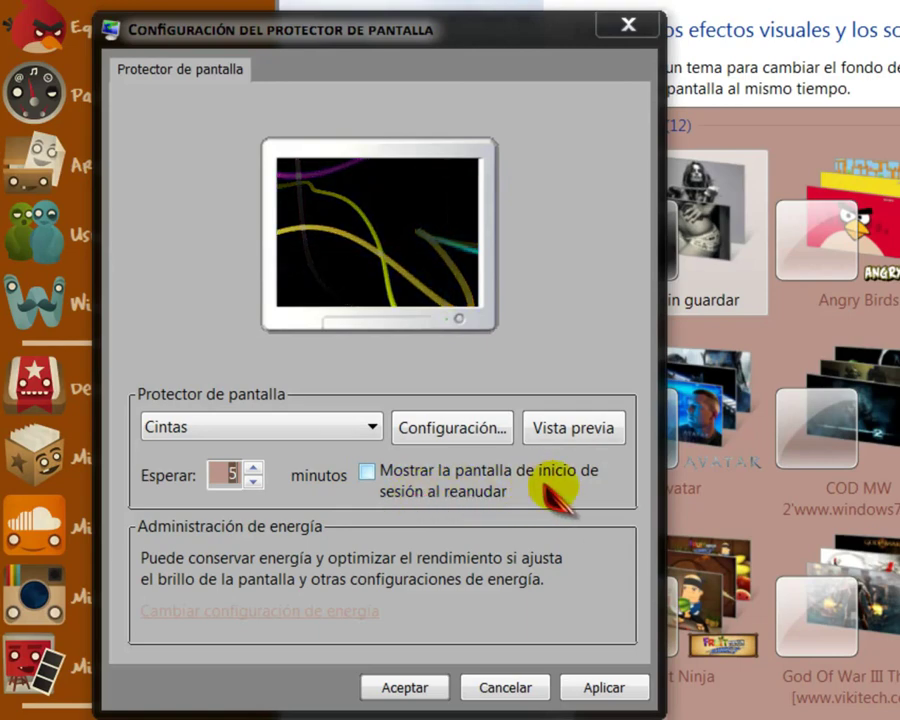
pyautogui.click(367, 471)
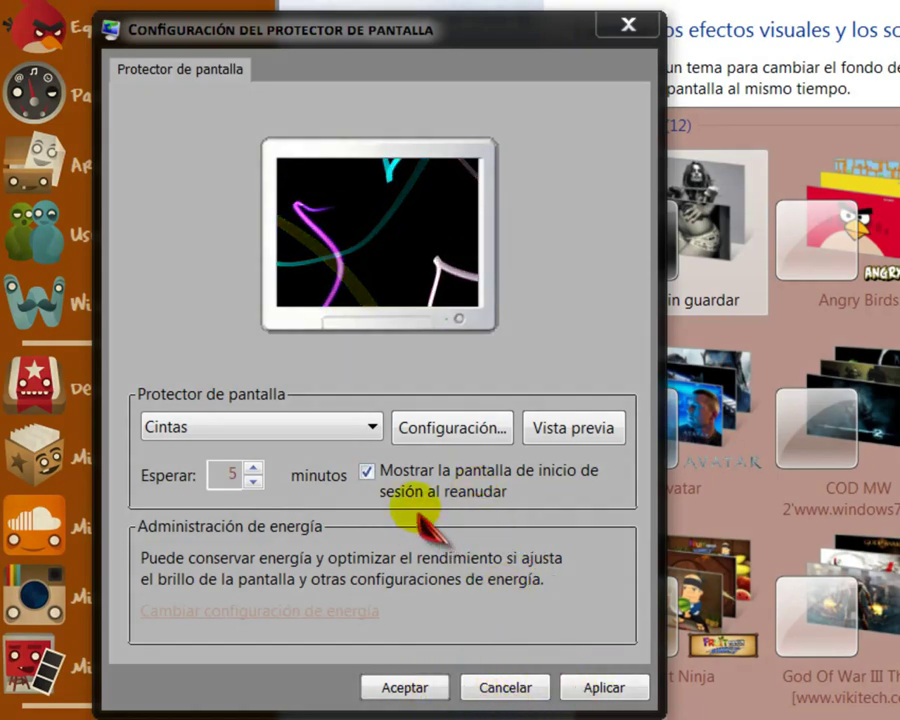
pyautogui.click(505, 688)
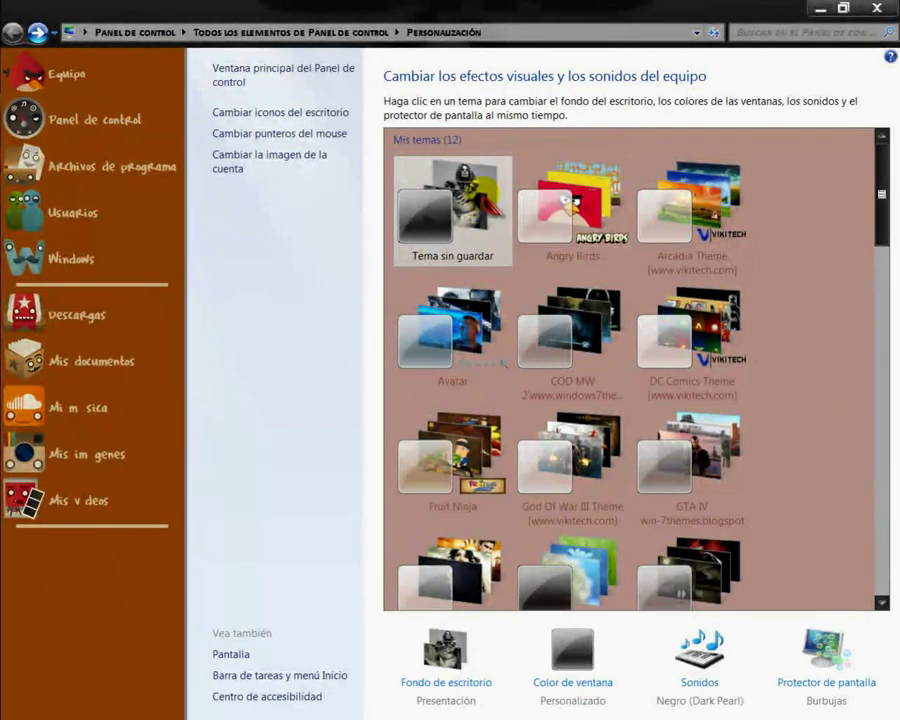
# - Save the current unsaved theme under the name Negro (Dark Pearl +)
pyautogui.rightClick(436, 196)
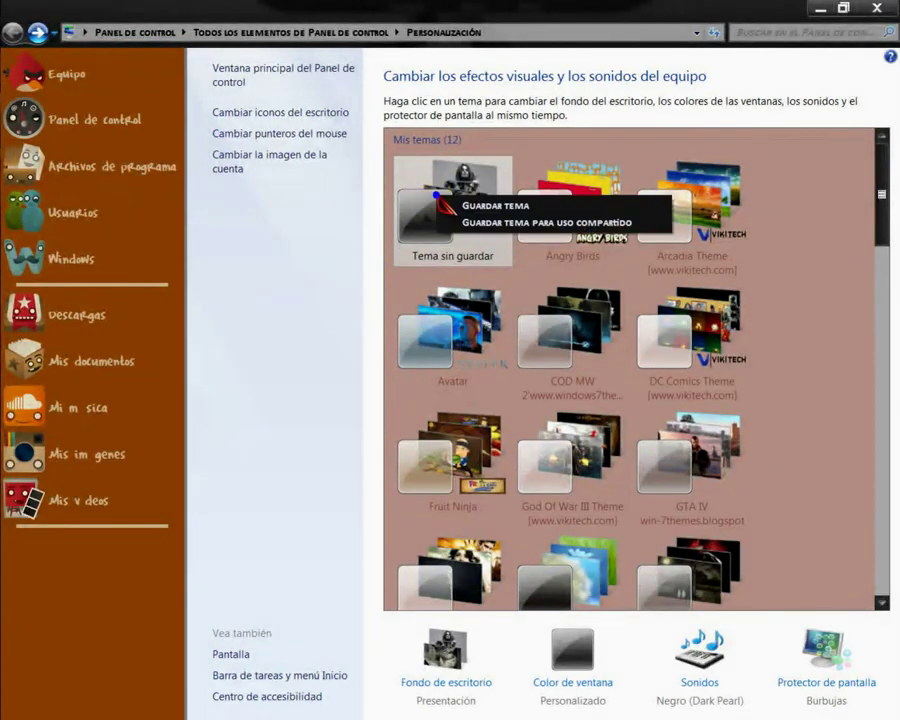
pyautogui.click(488, 207)
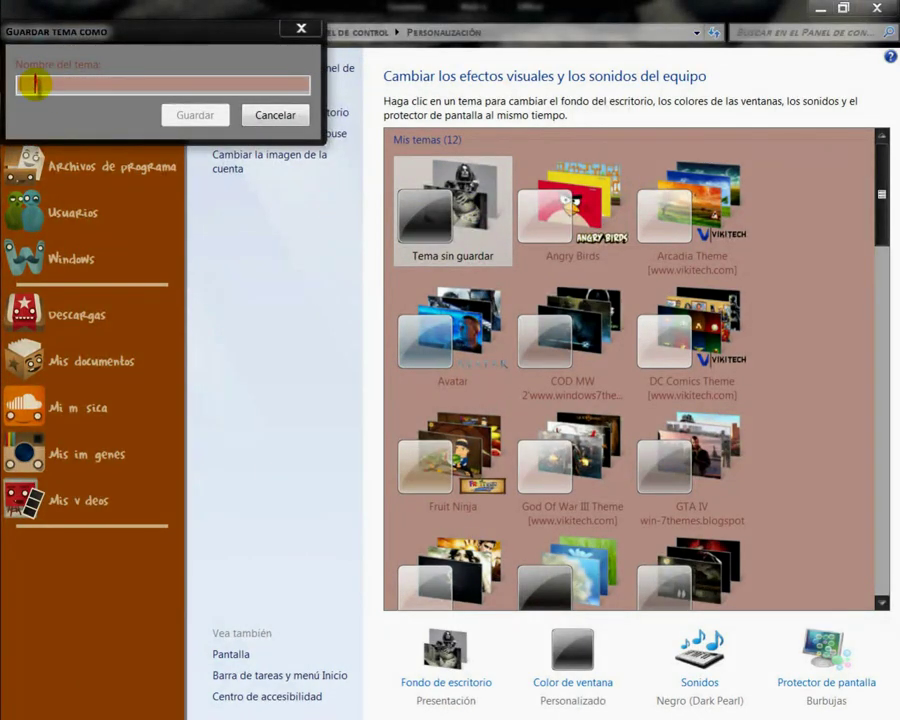
pyautogui.write('Dariel')
pyautogui.press('BackSpace')
pyautogui.press('BackSpace')
pyautogui.press('BackSpace')
pyautogui.press('BackSpace')
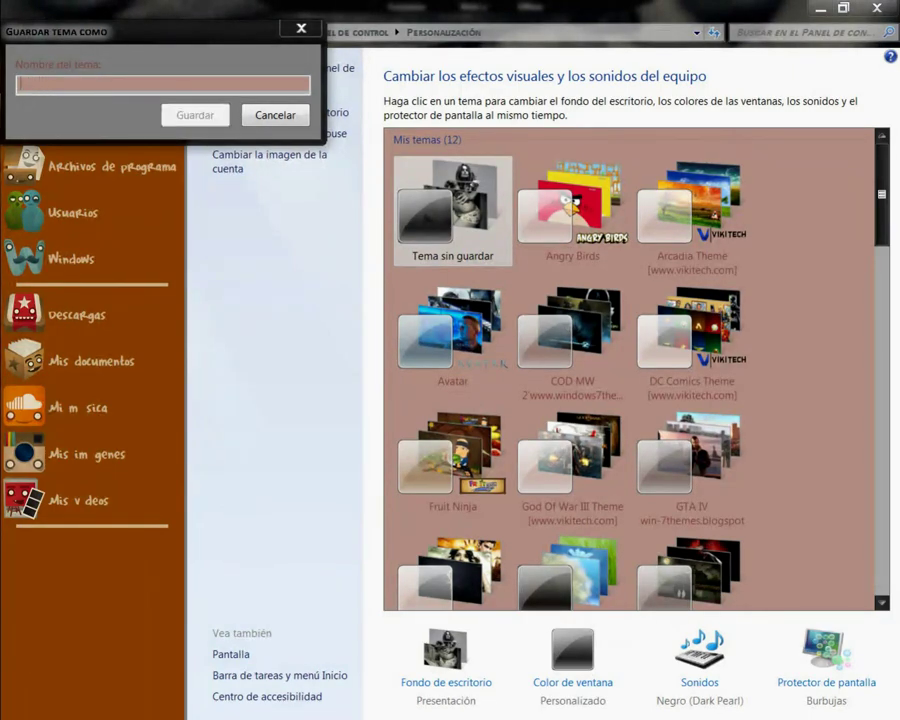
pyautogui.write('Negro (Dark Pearl +')
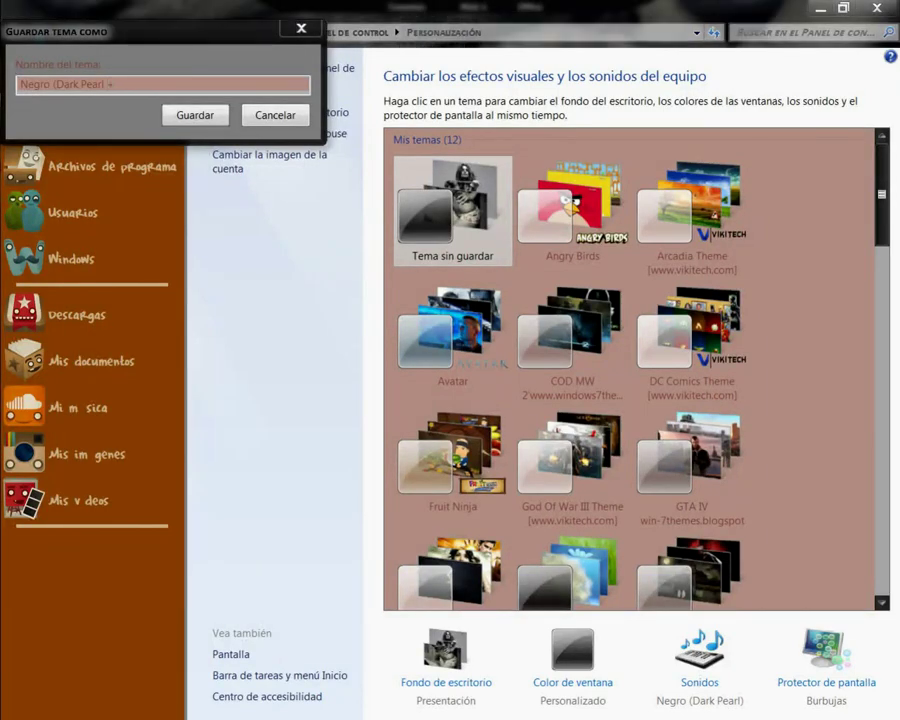
pyautogui.click(195, 115)
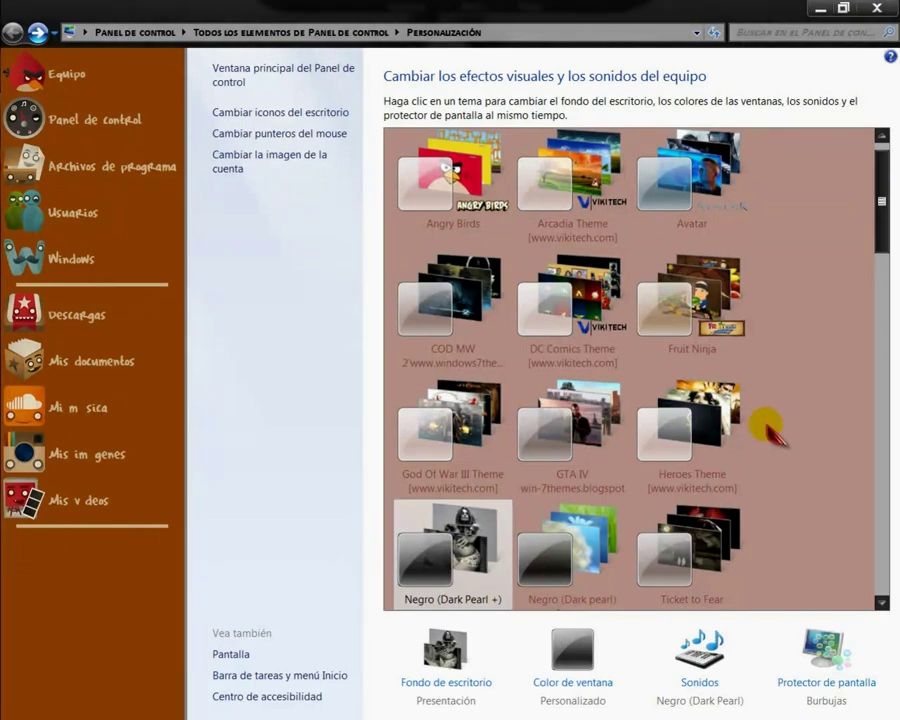
pyautogui.scroll(-1, 795, 410)
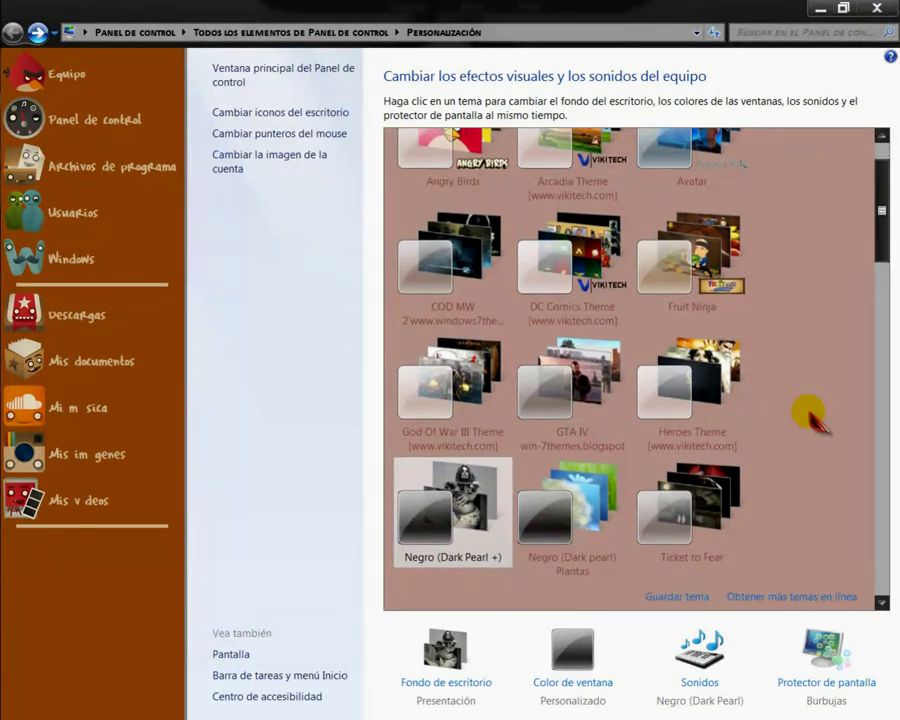